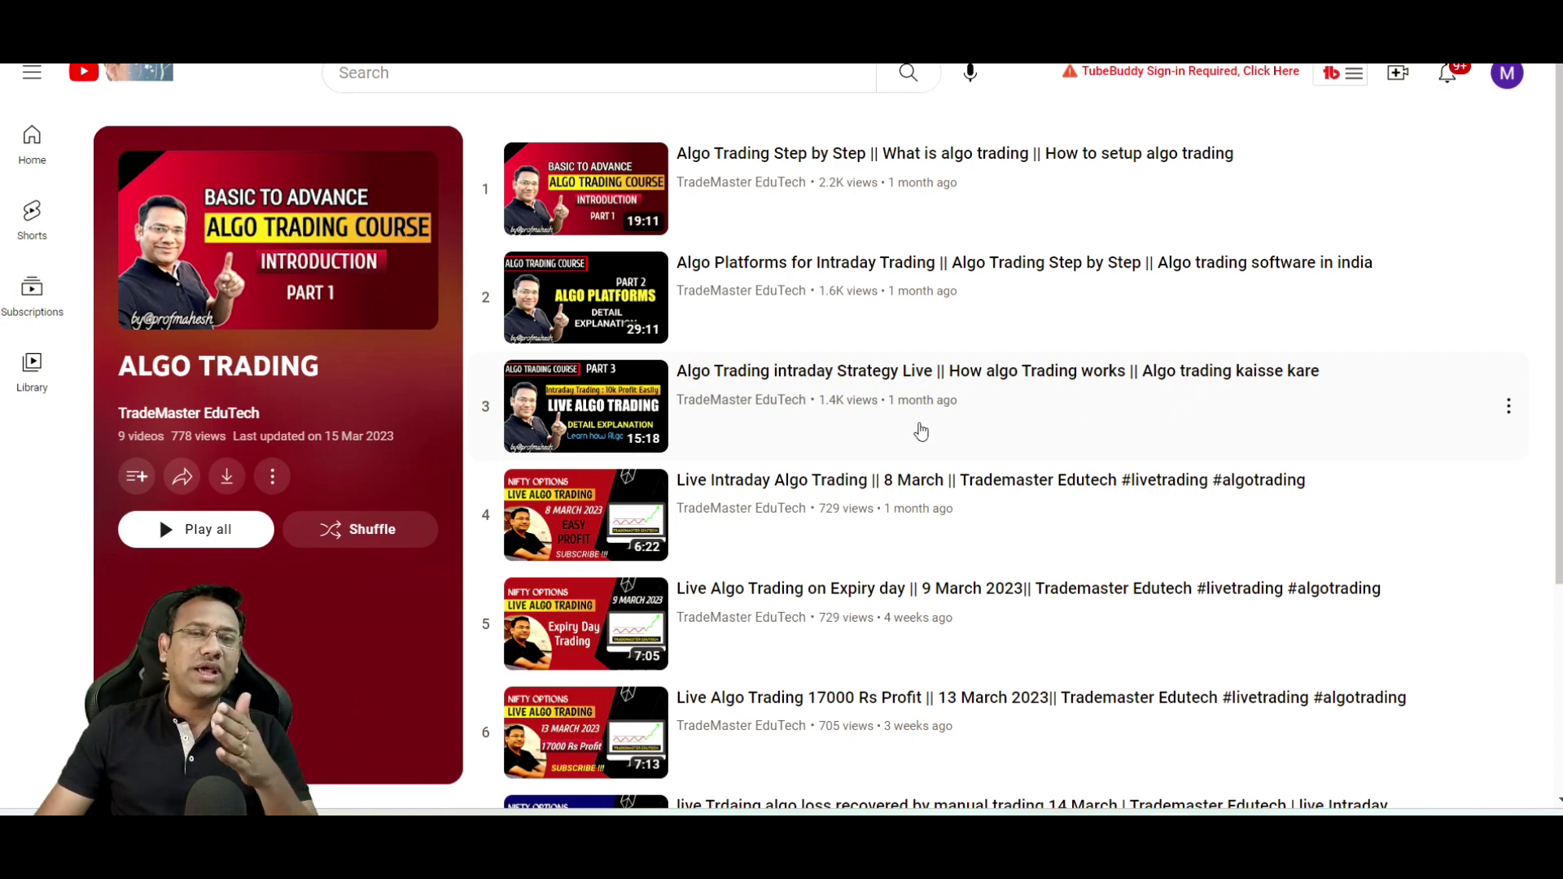
scroll(851, 422, down, 1)
scroll(851, 422, down, 2)
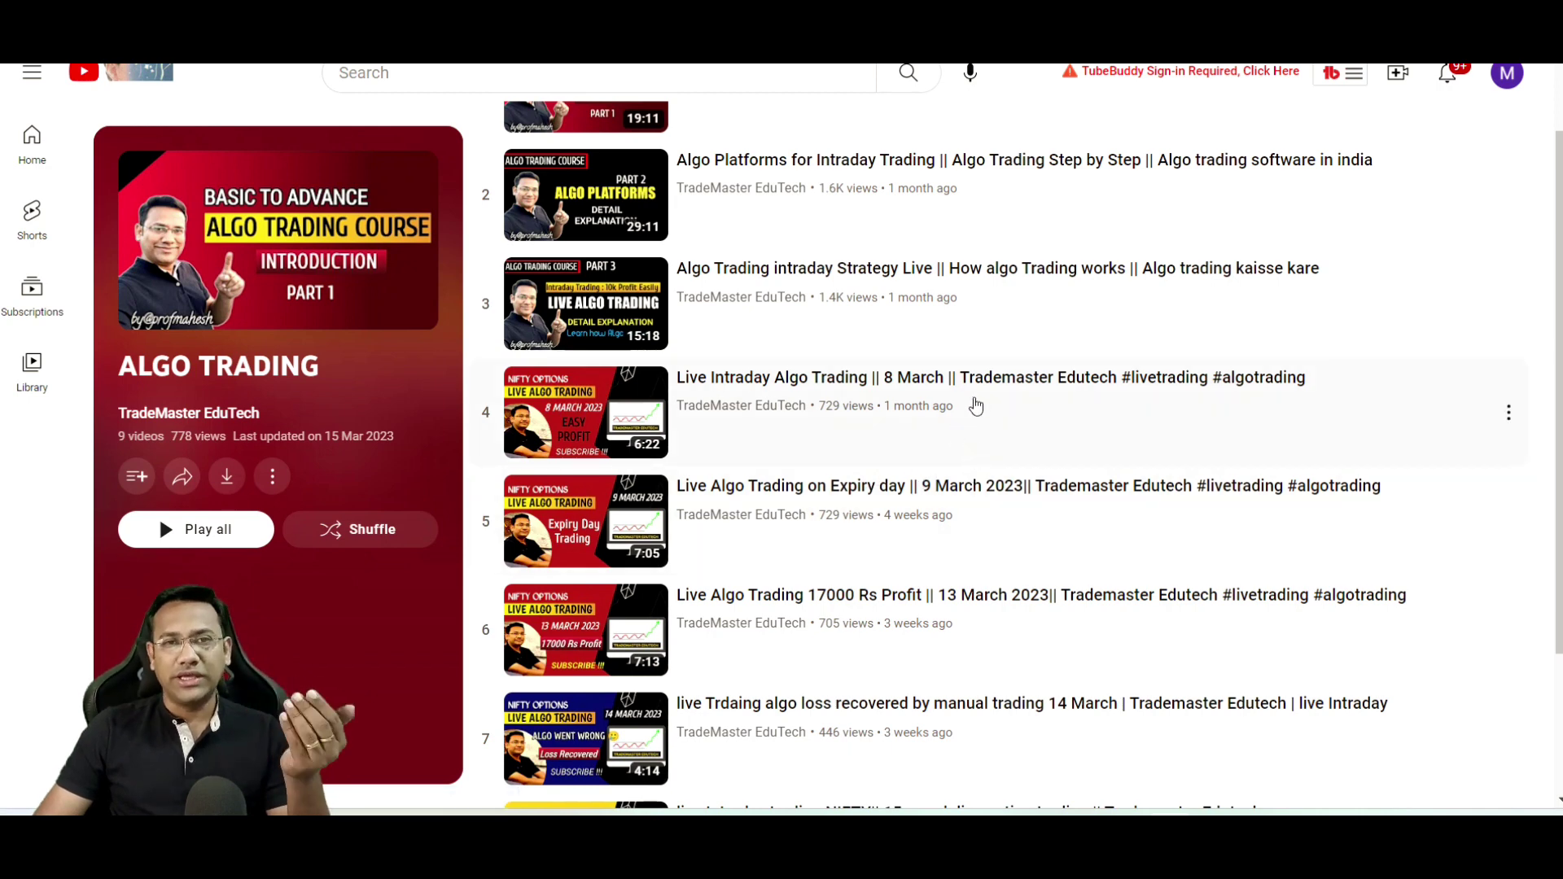
scroll(981, 398, up, 2)
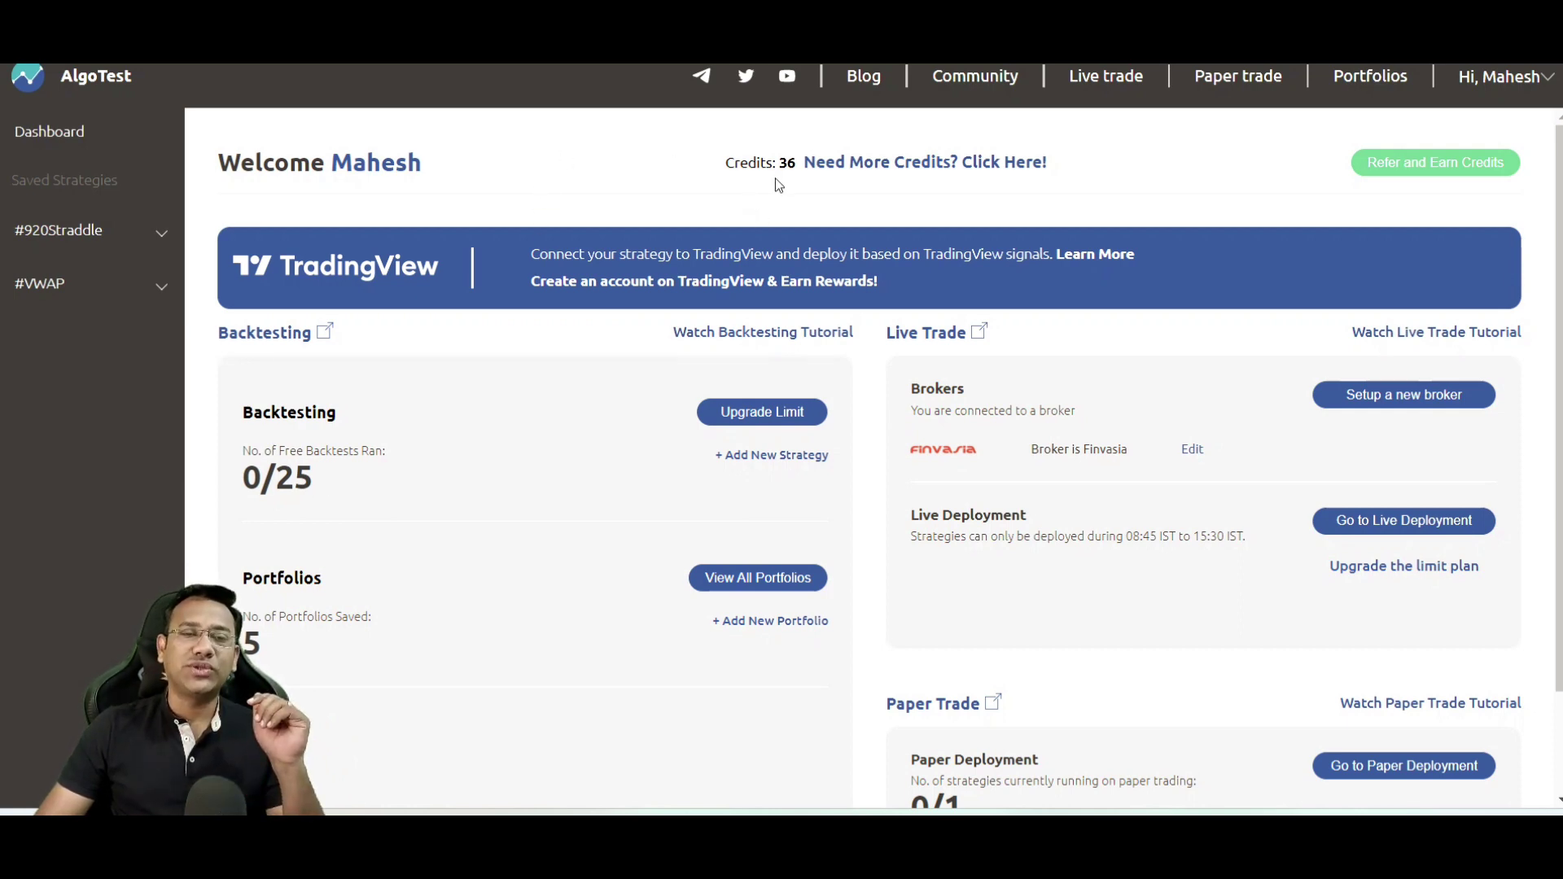
Review the AlgoTest dashboard's credits and its backtesting, broker, live deployment and paper deployment sections.
drag(773, 172, 823, 169)
click(775, 198)
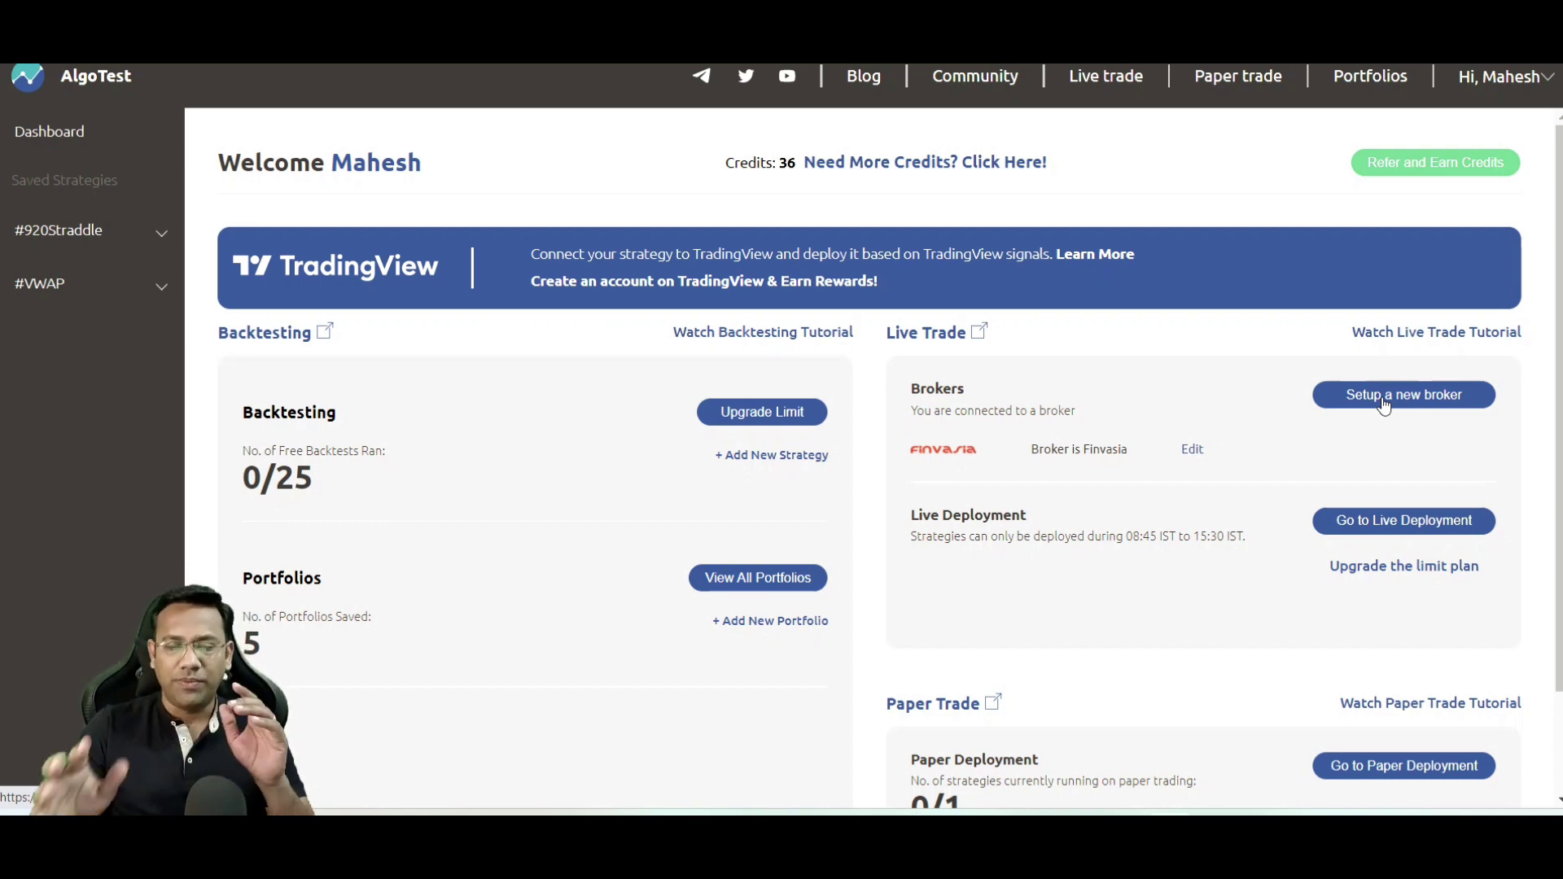
scroll(1117, 524, down, 2)
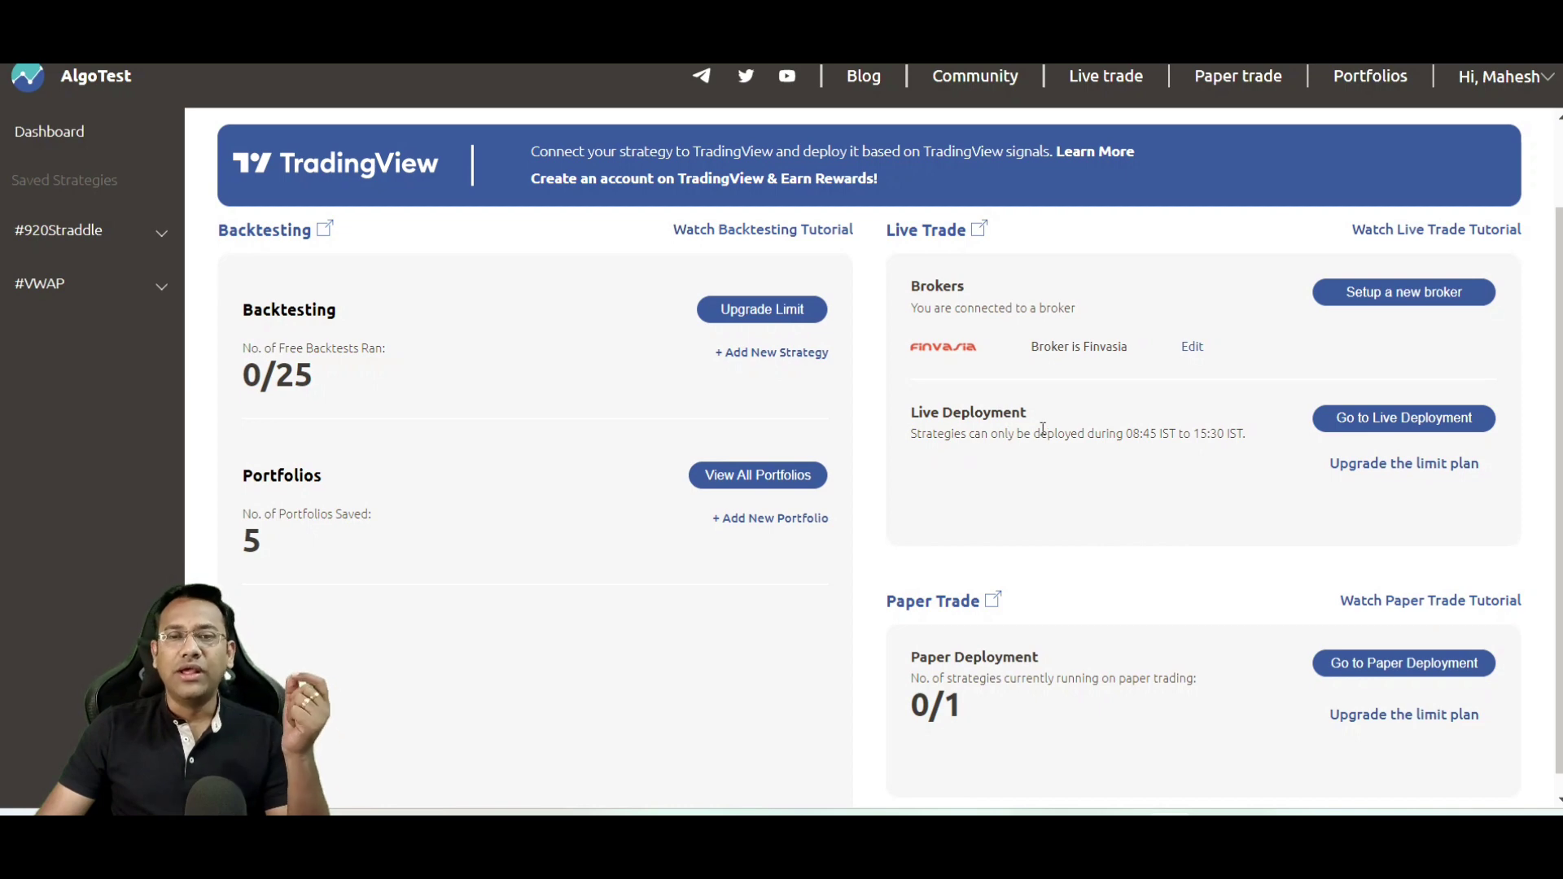
scroll(1069, 432, down, 1)
scroll(1067, 430, down, 1)
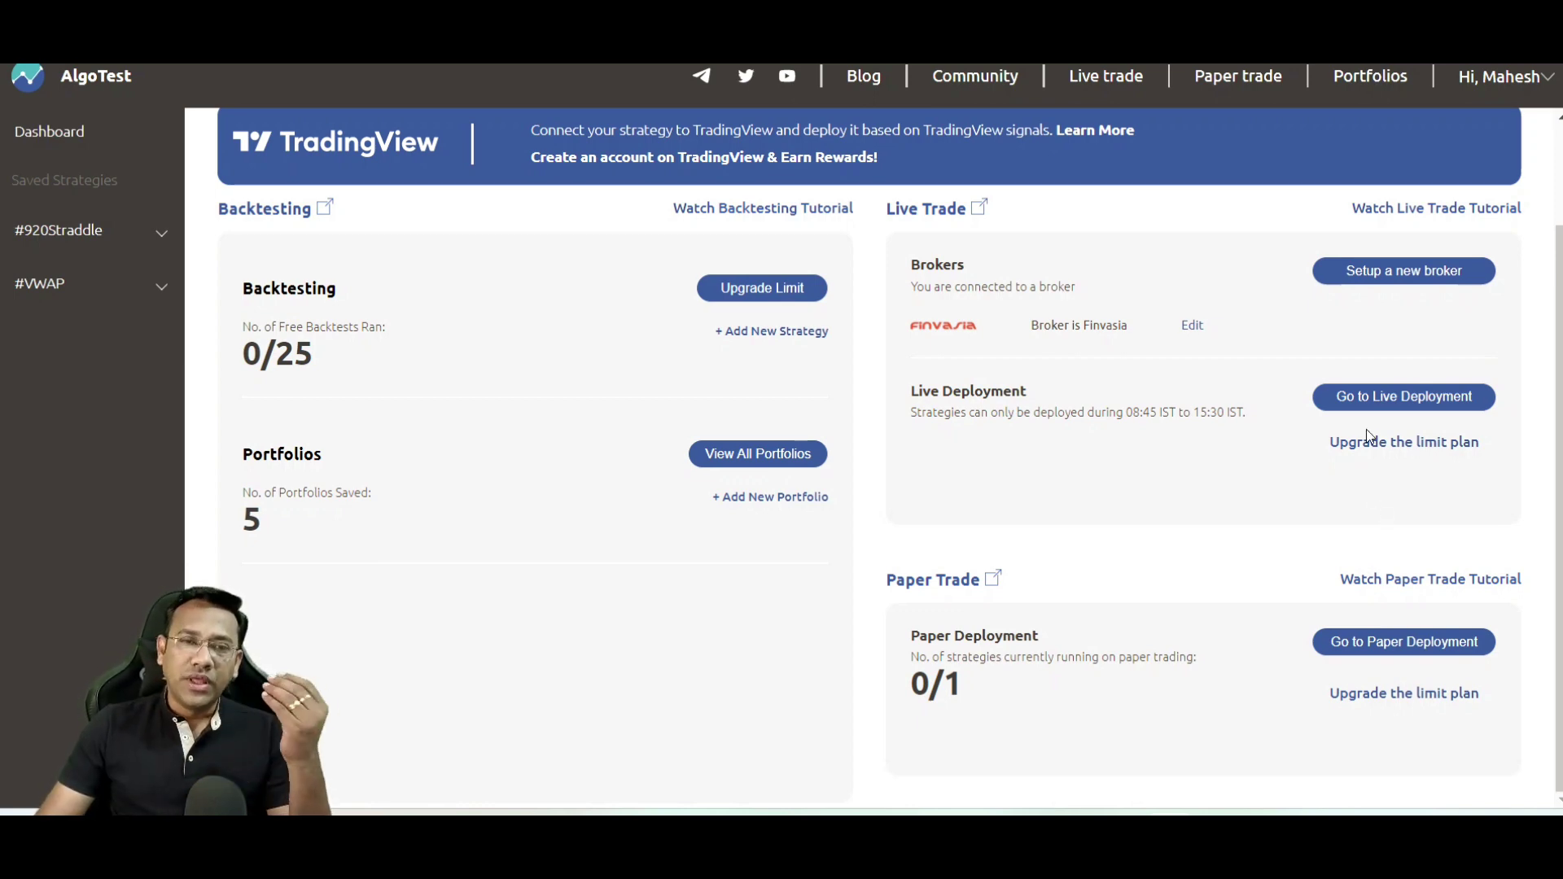
scroll(1368, 391, up, 2)
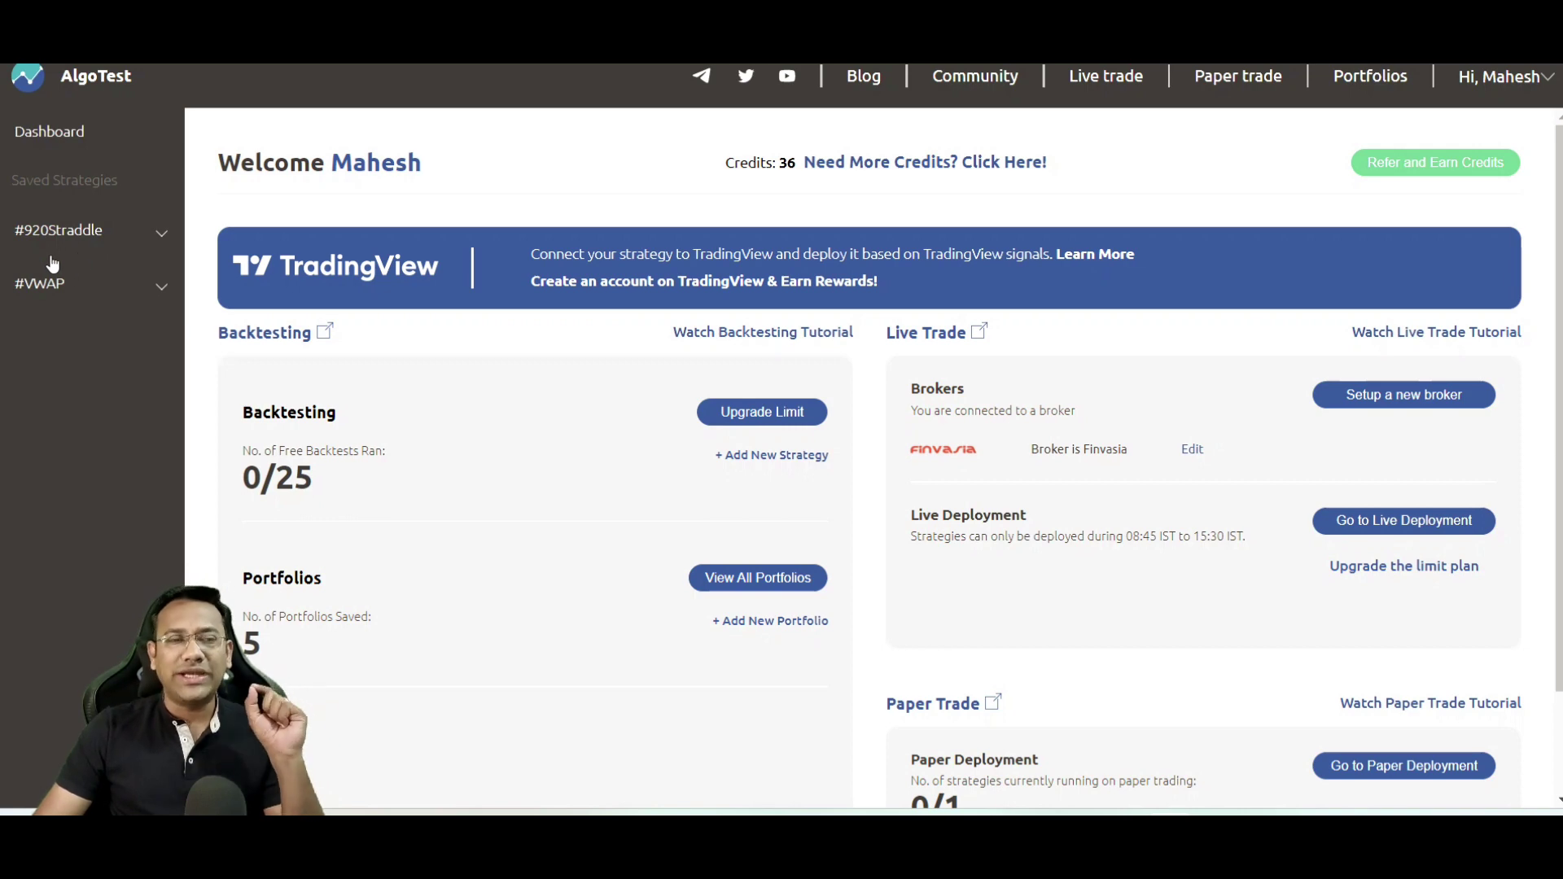
Expand the #920Straddle group of saved strategies and start a new strategy in it.
click(96, 232)
scroll(90, 303, down, 10)
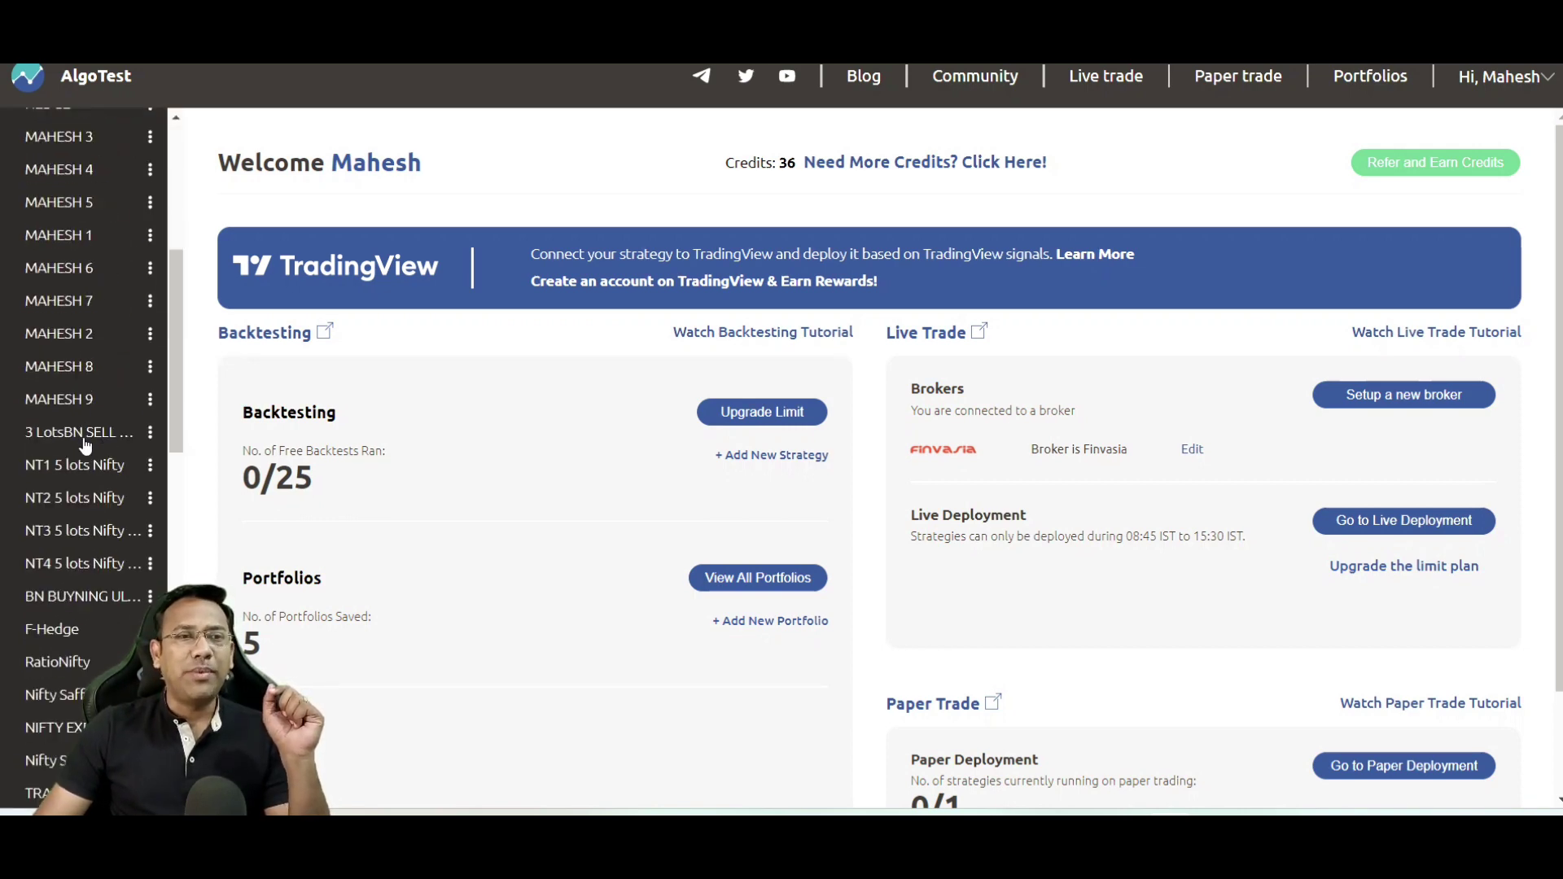
scroll(114, 392, up, 10)
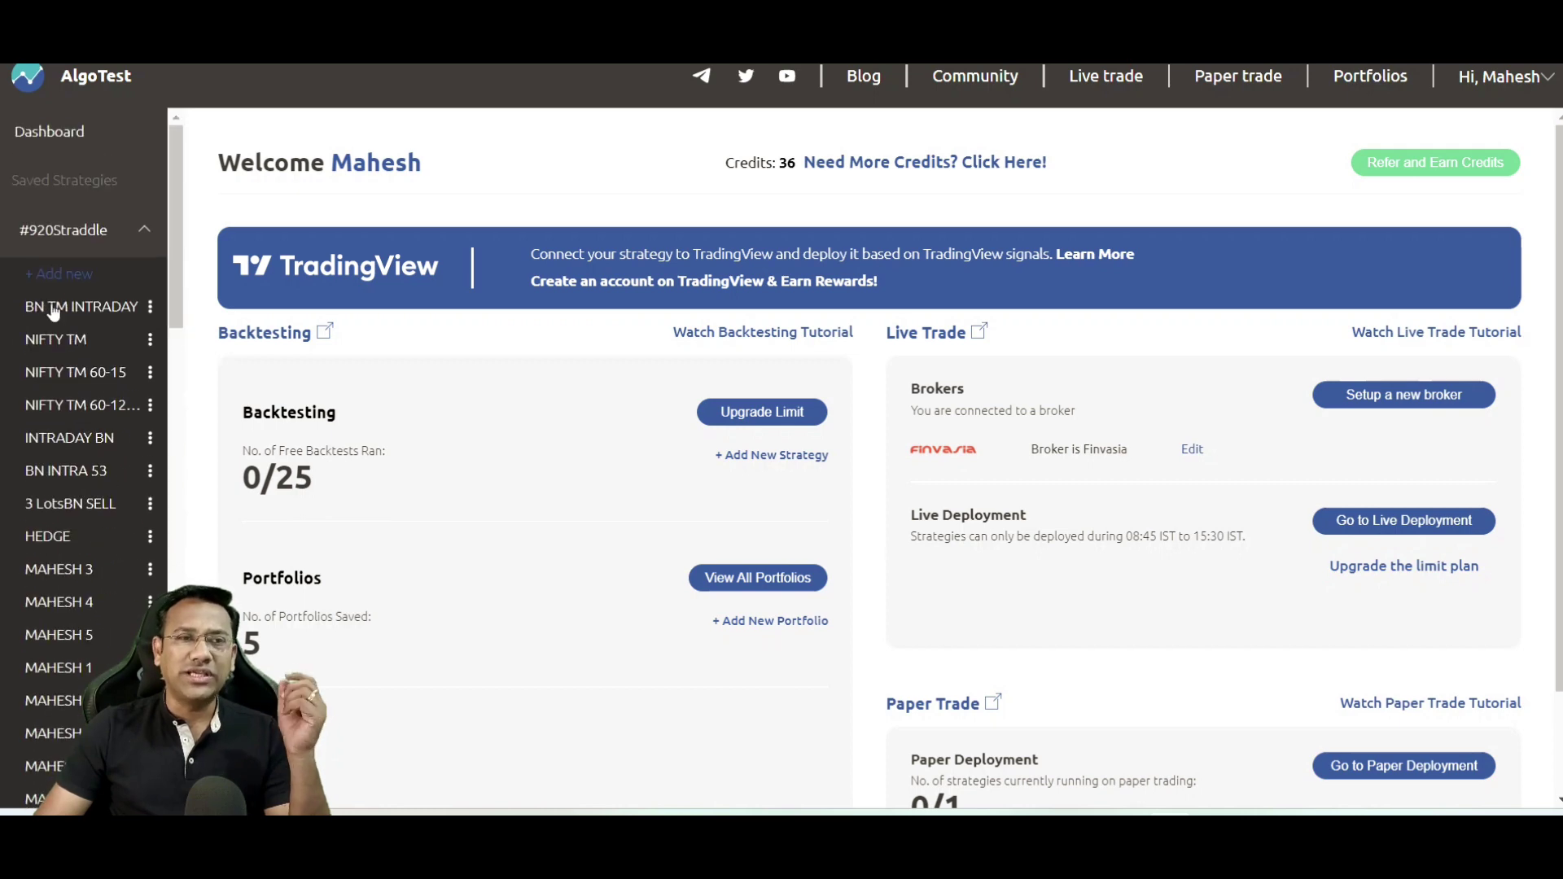
click(82, 277)
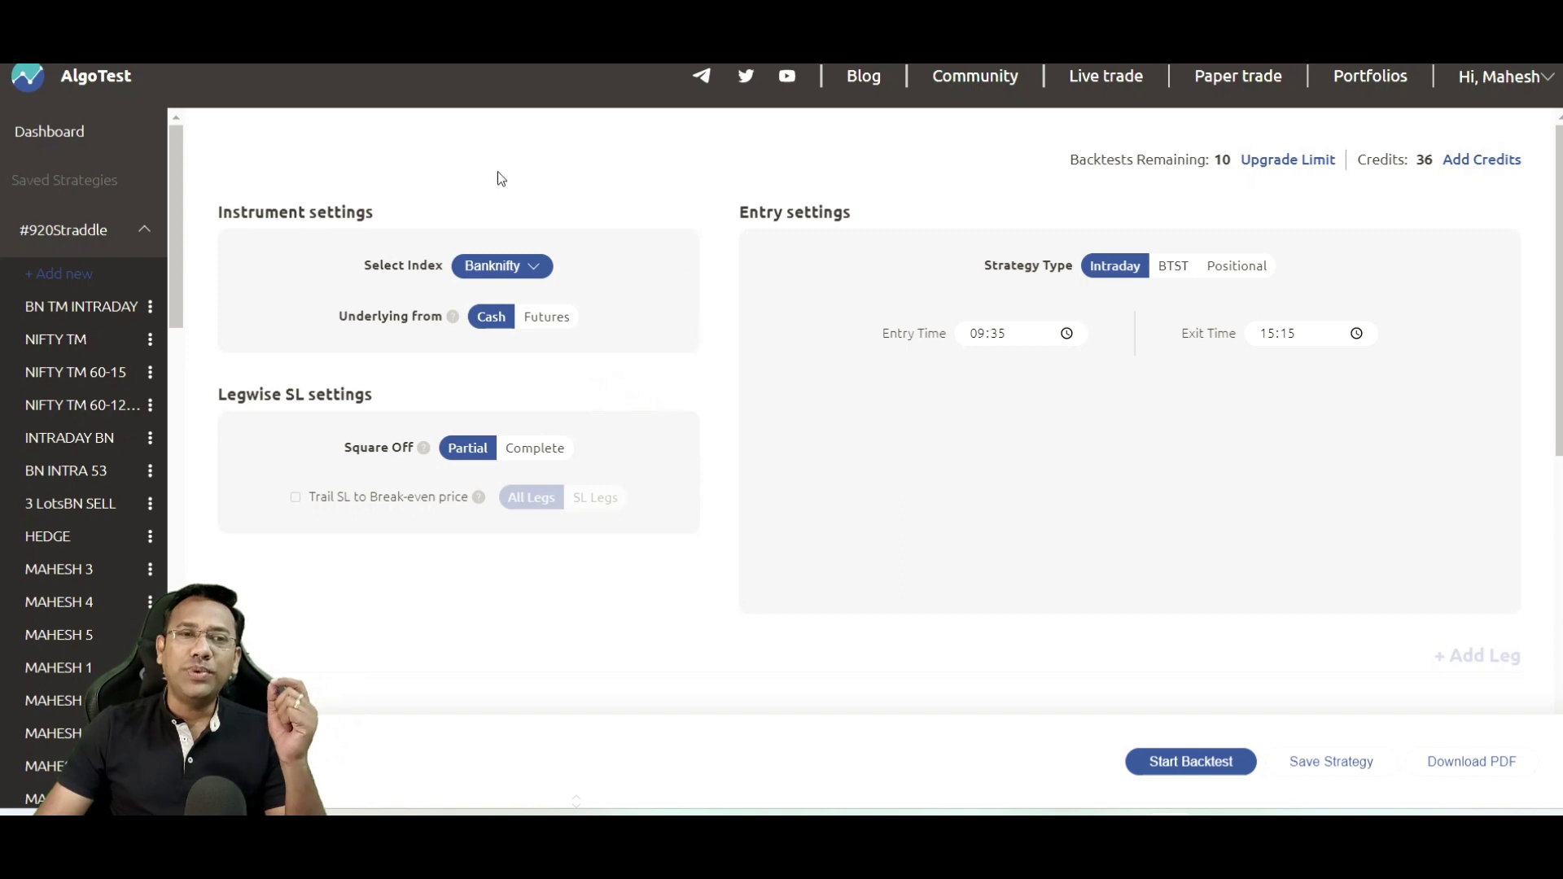
Select Banknifty as the strategy's index and Cash as the source of the underlying.
click(506, 264)
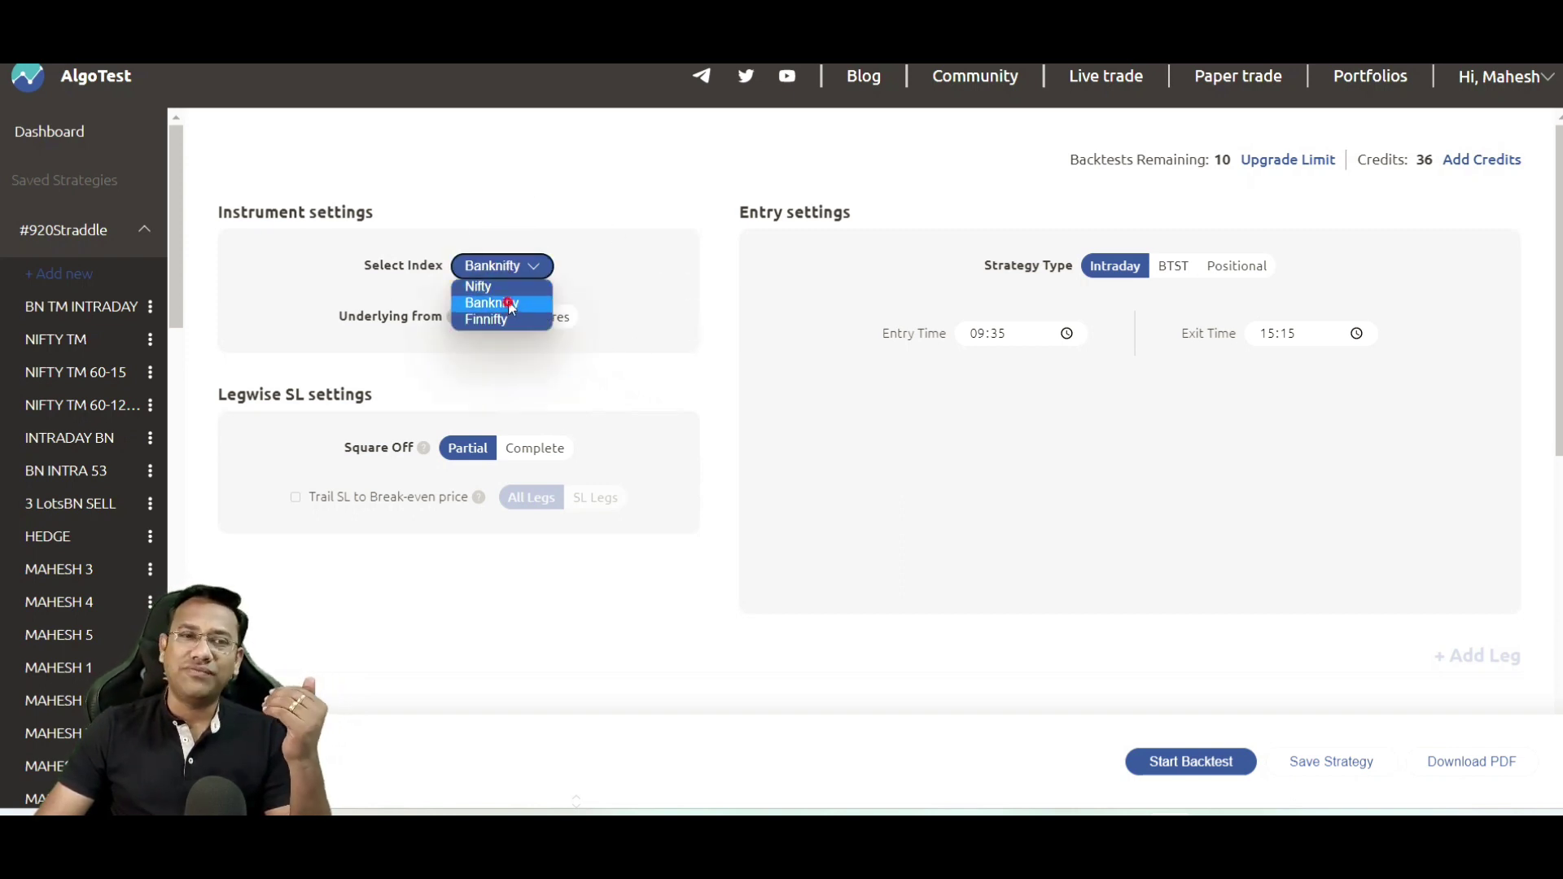
click(510, 302)
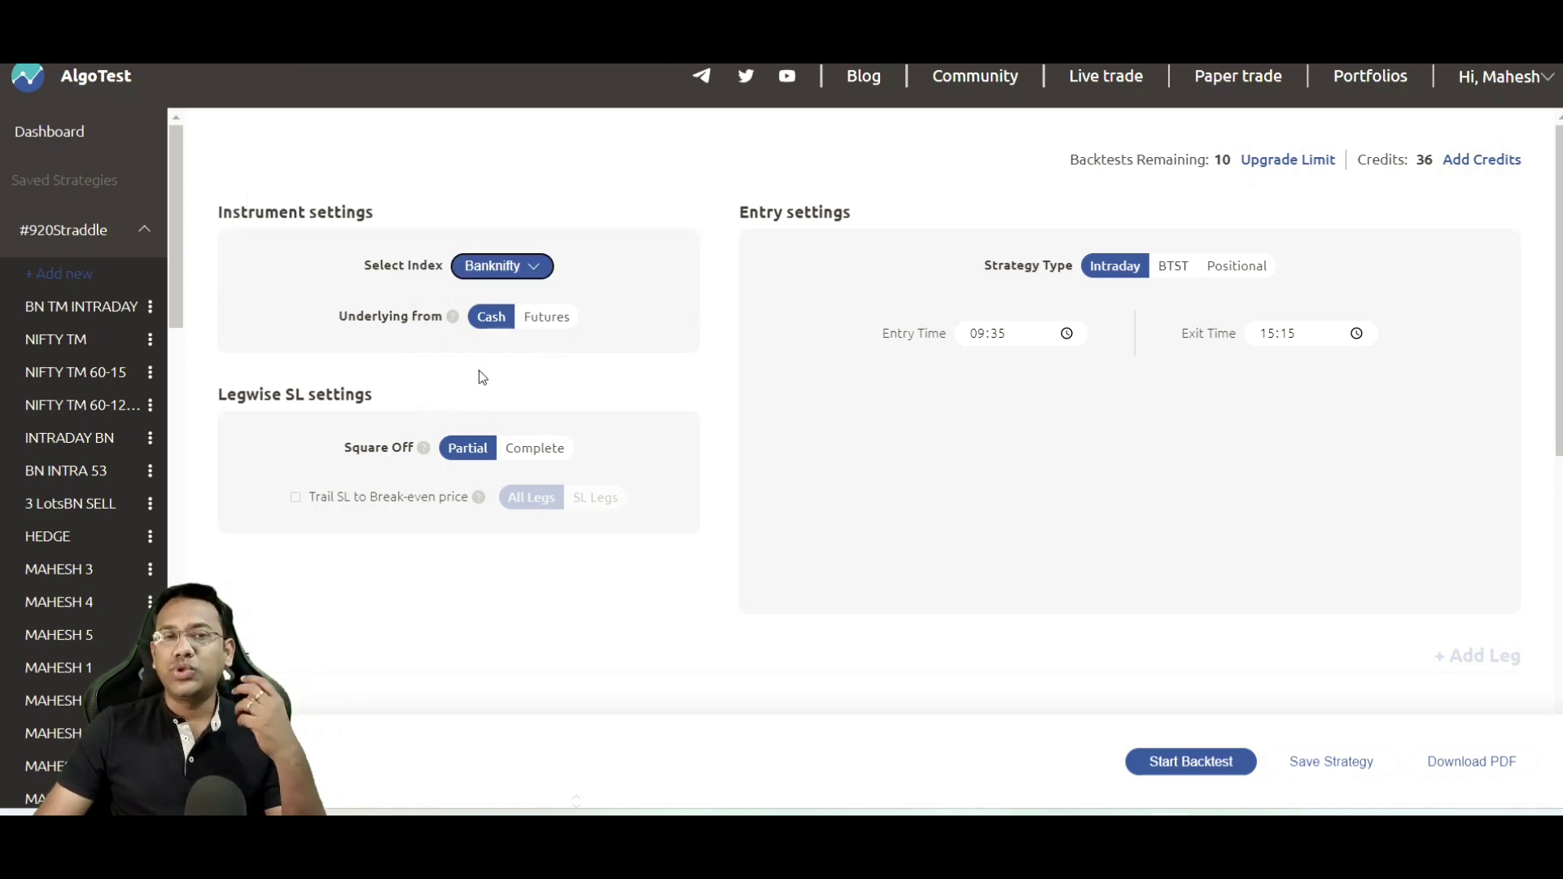
mouse_move(452, 316)
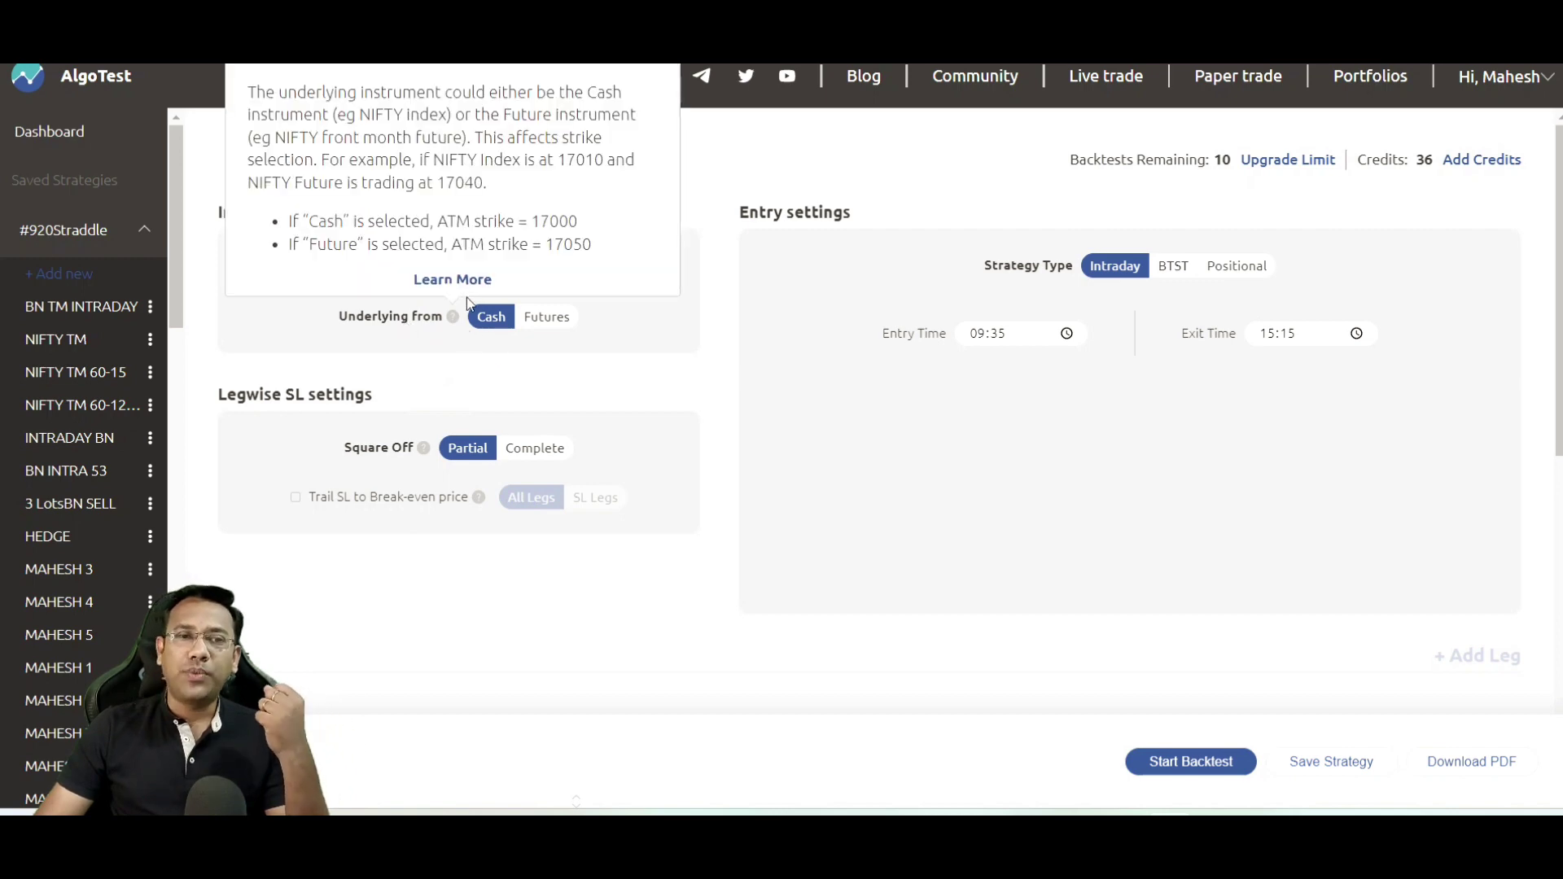
click(539, 319)
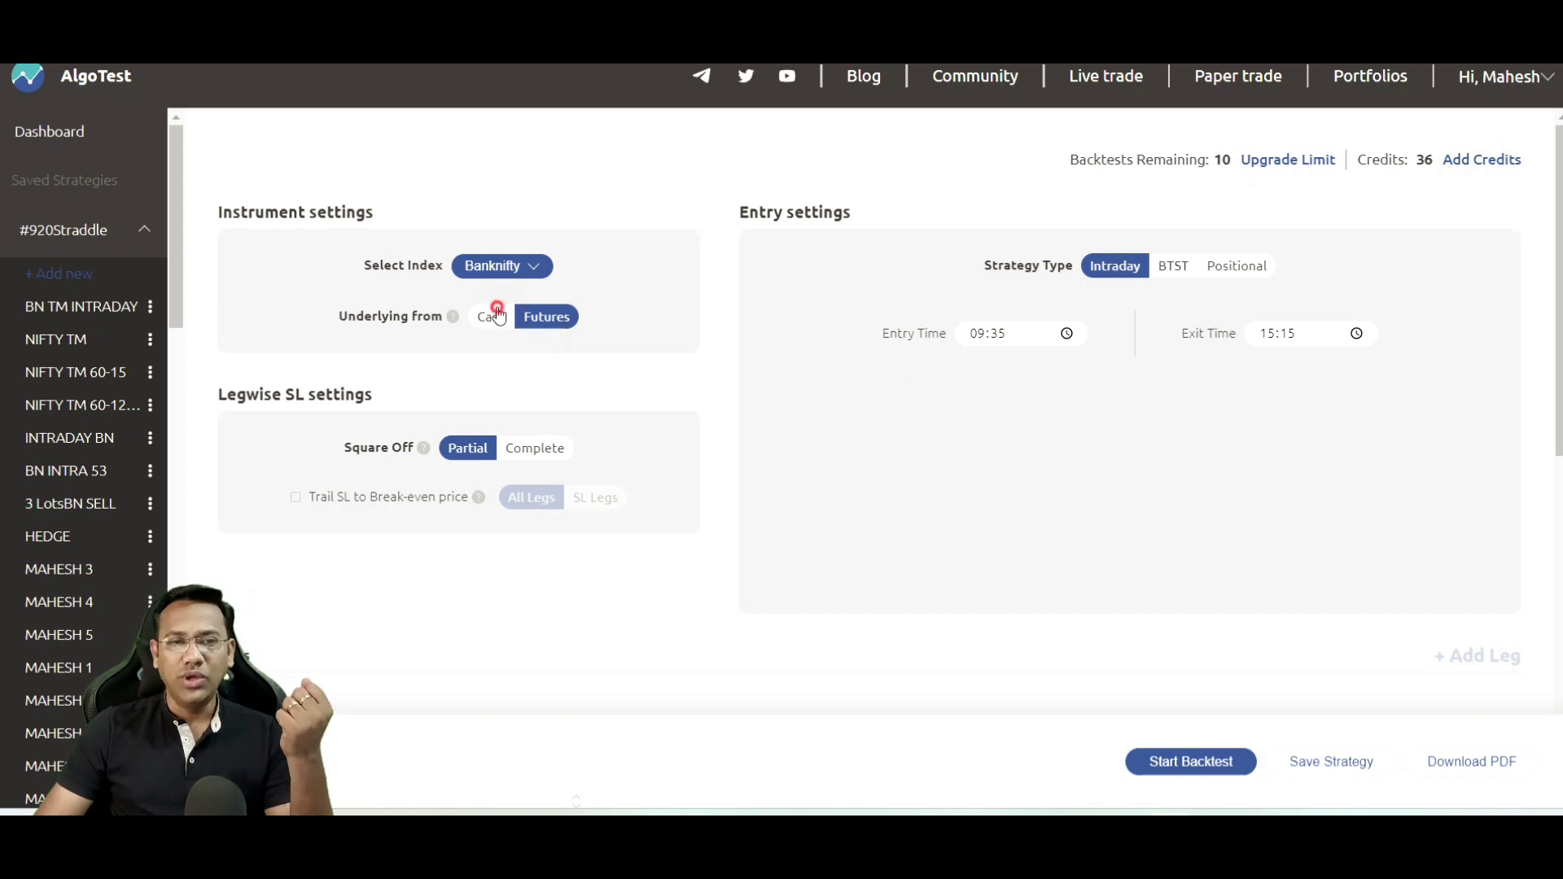
click(493, 317)
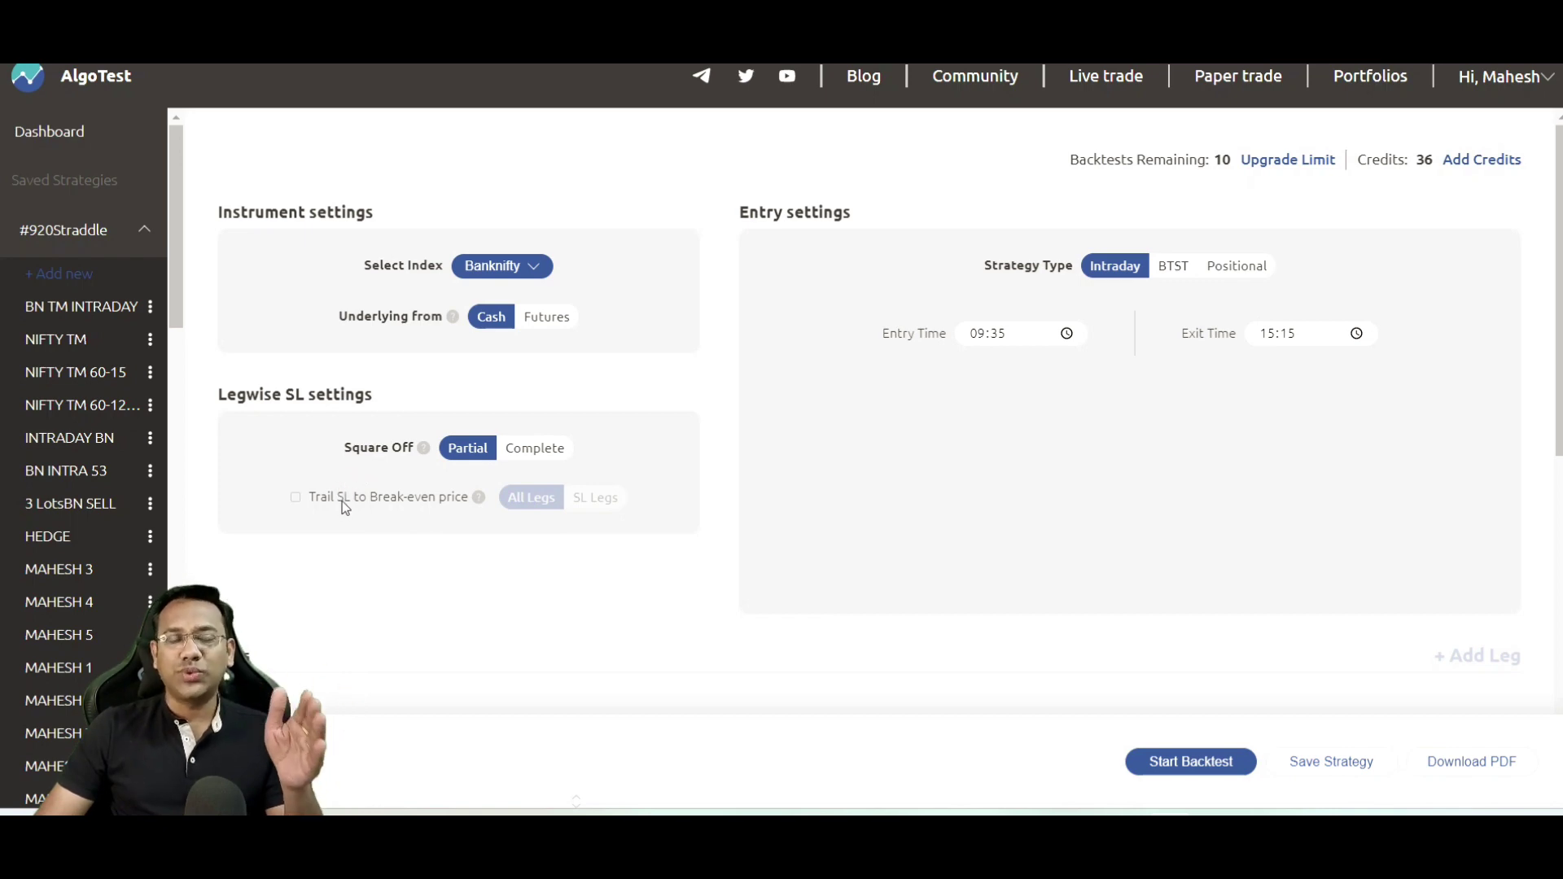
click(295, 498)
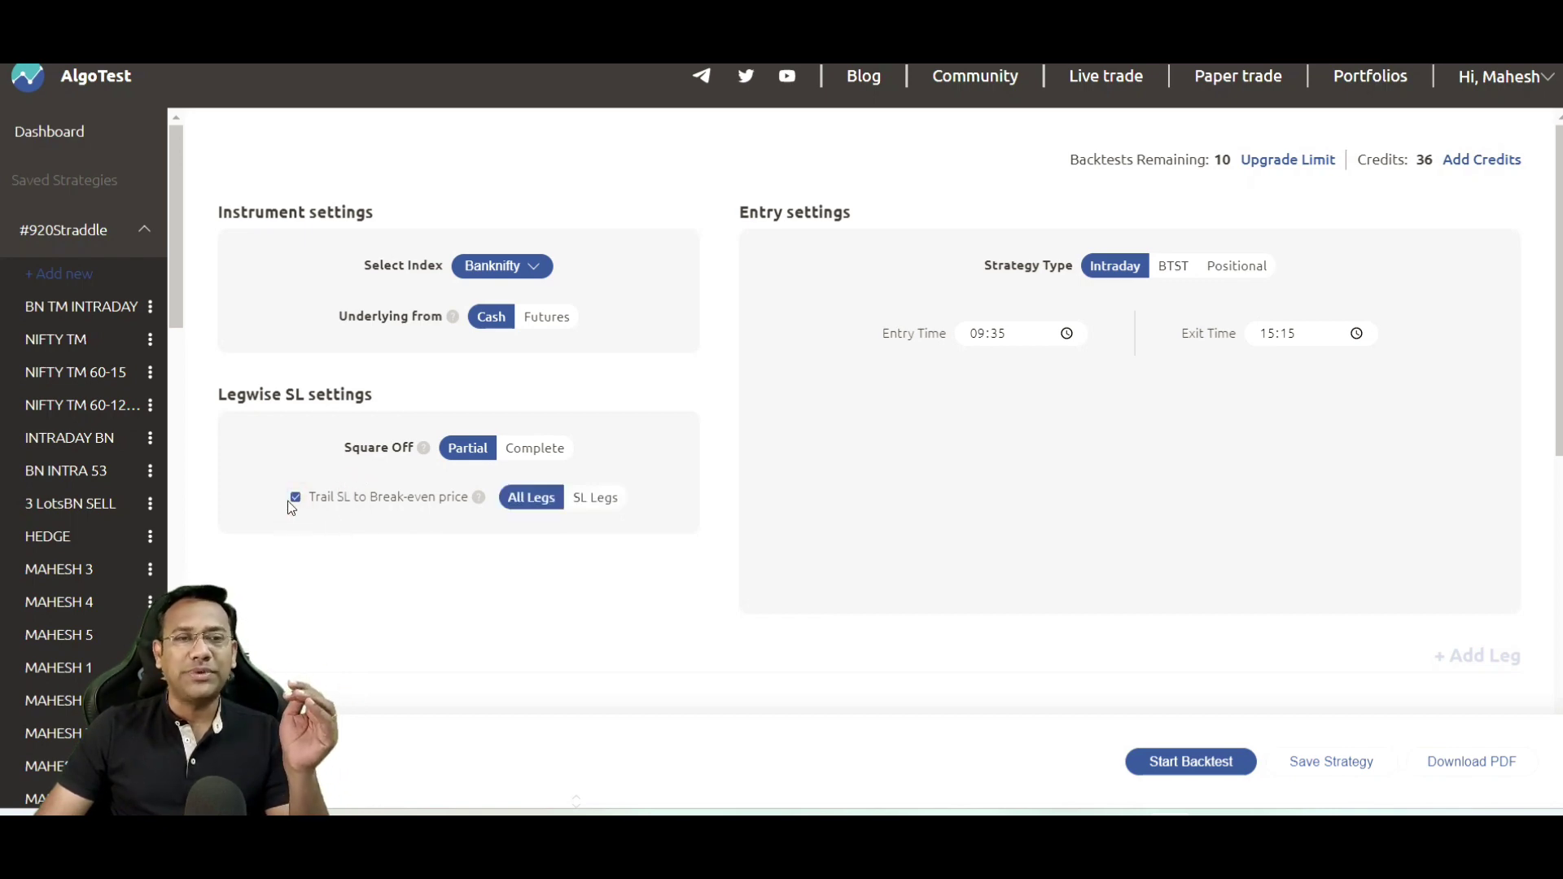
click(295, 500)
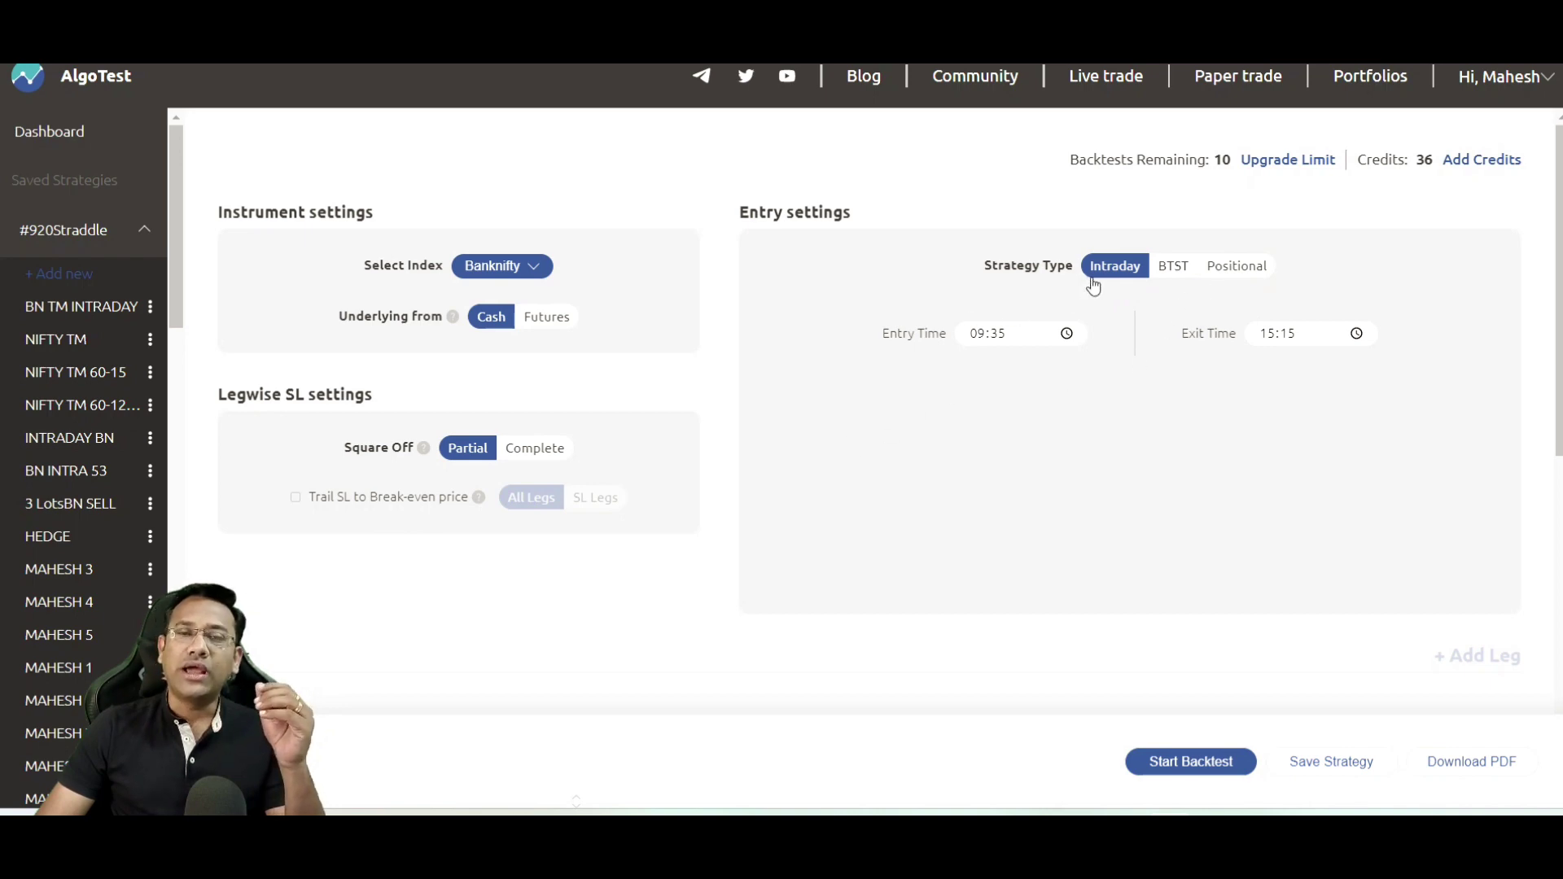
click(1004, 335)
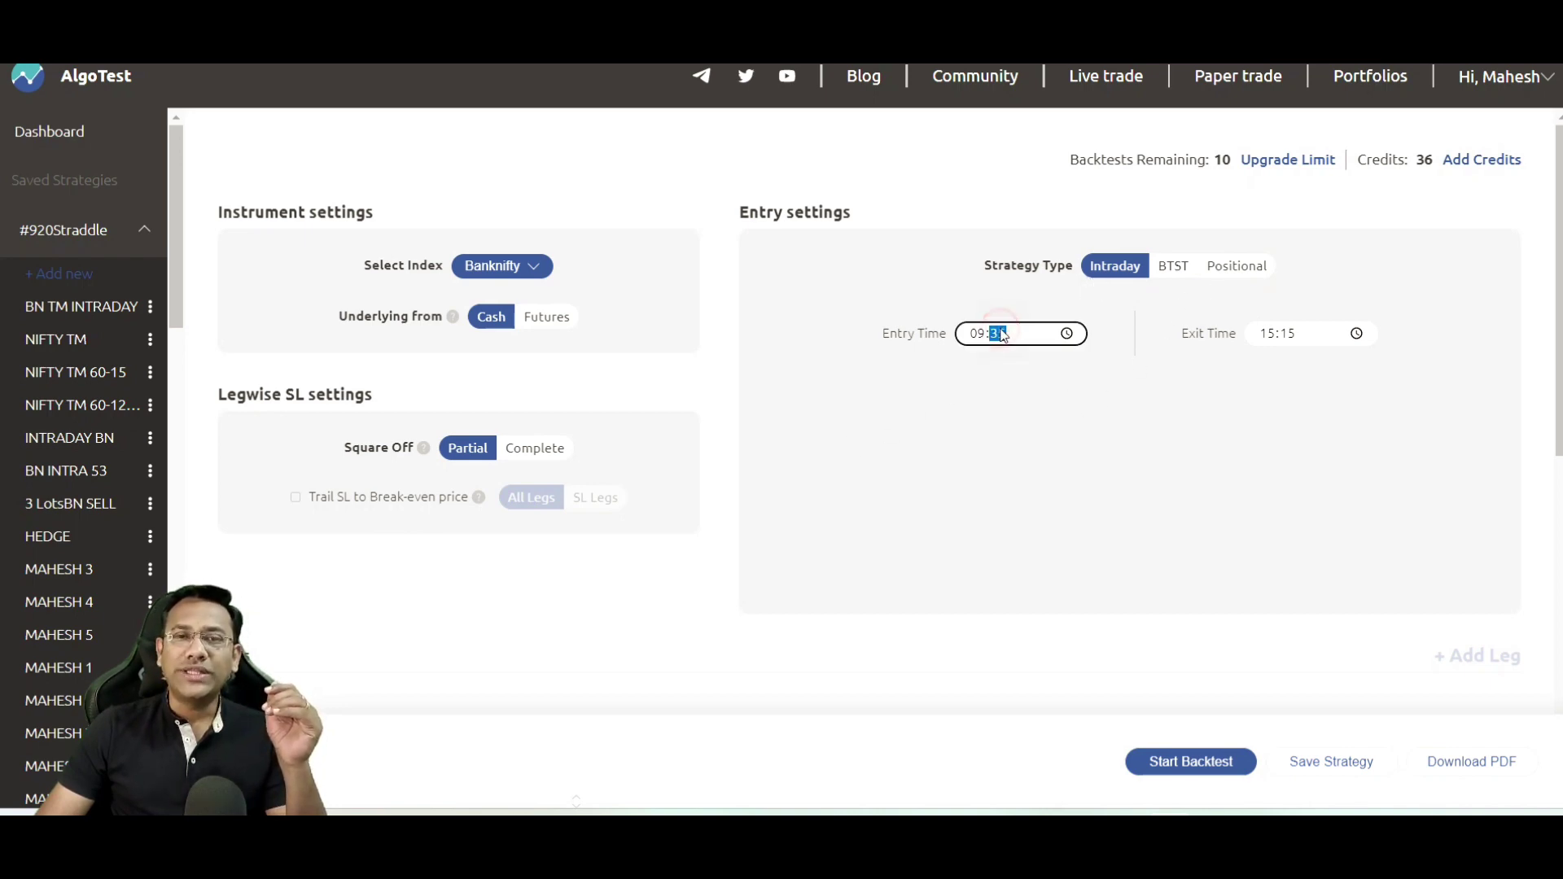
click(1006, 415)
click(1004, 337)
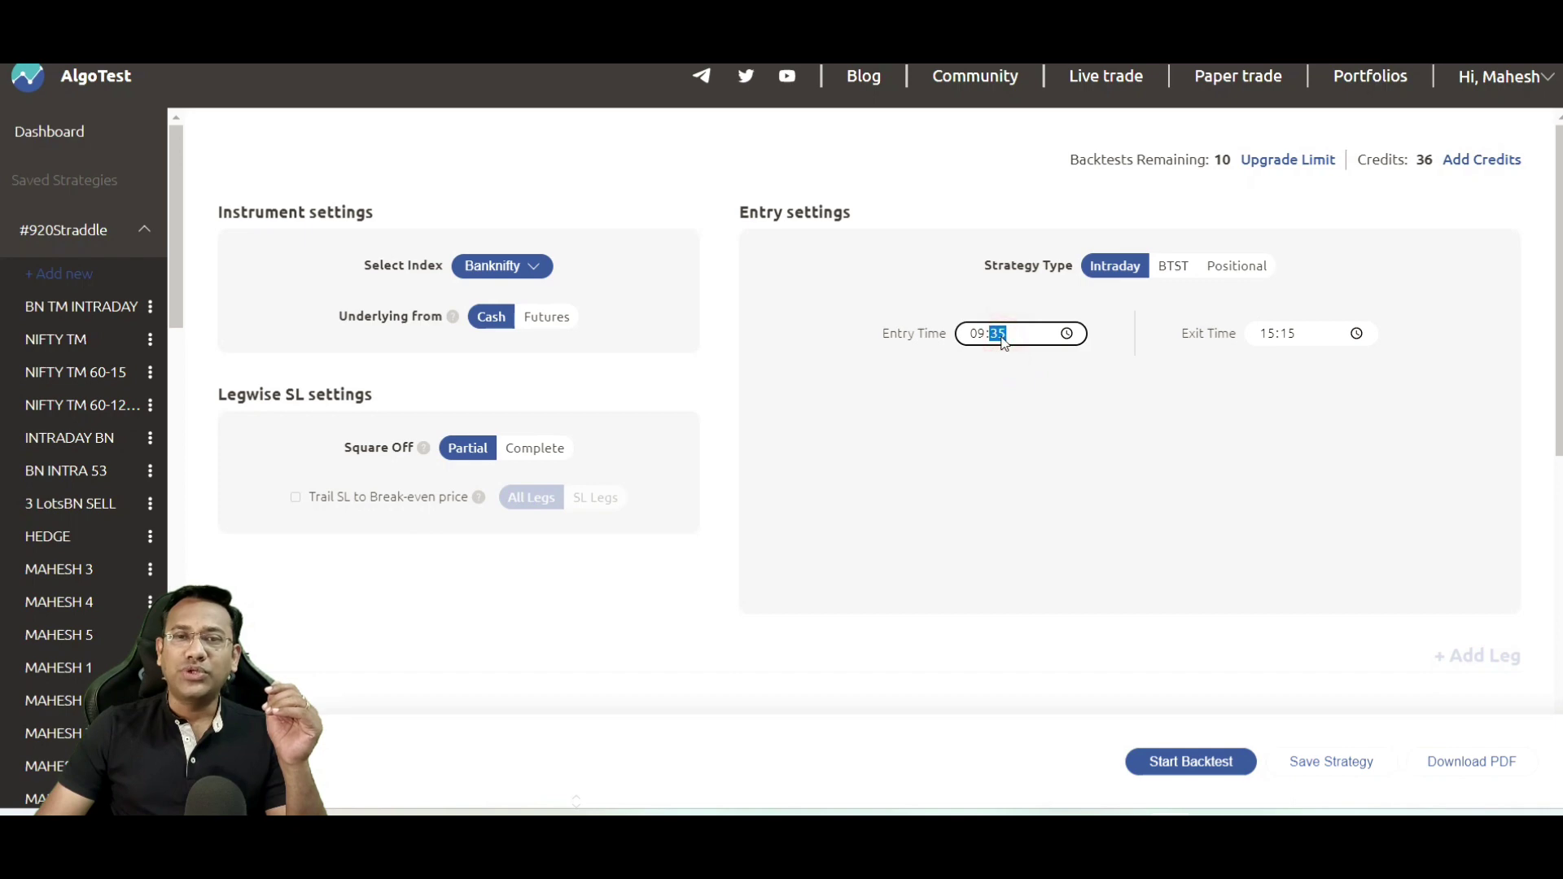
click(992, 430)
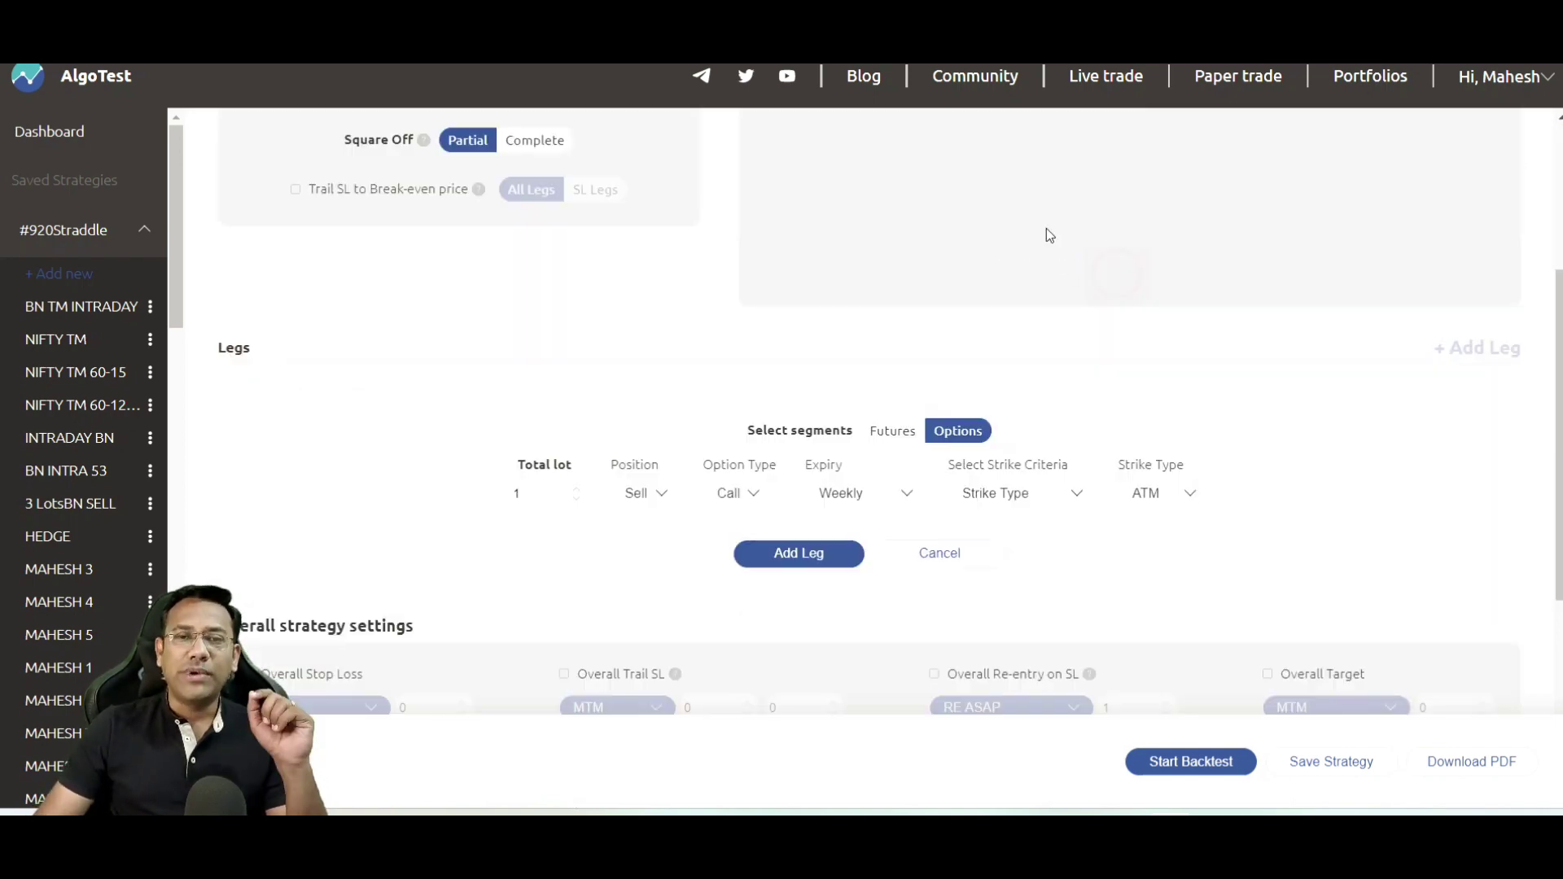
Set the total lot of the new options leg to 2.
scroll(1058, 244, up, 2)
scroll(1094, 257, down, 5)
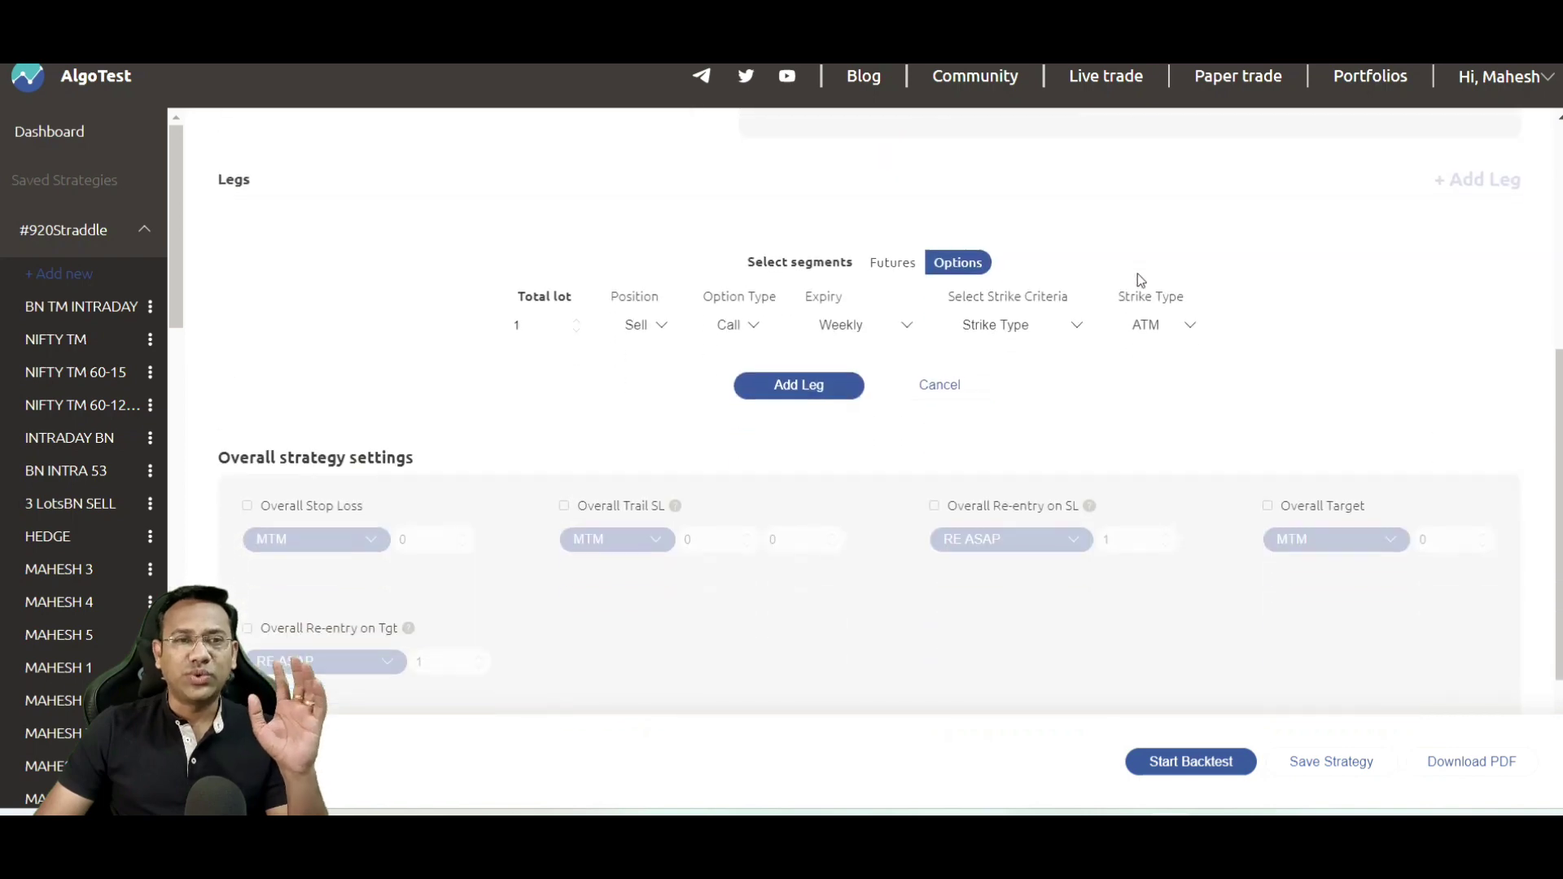
click(527, 287)
scroll(527, 287, up, 1)
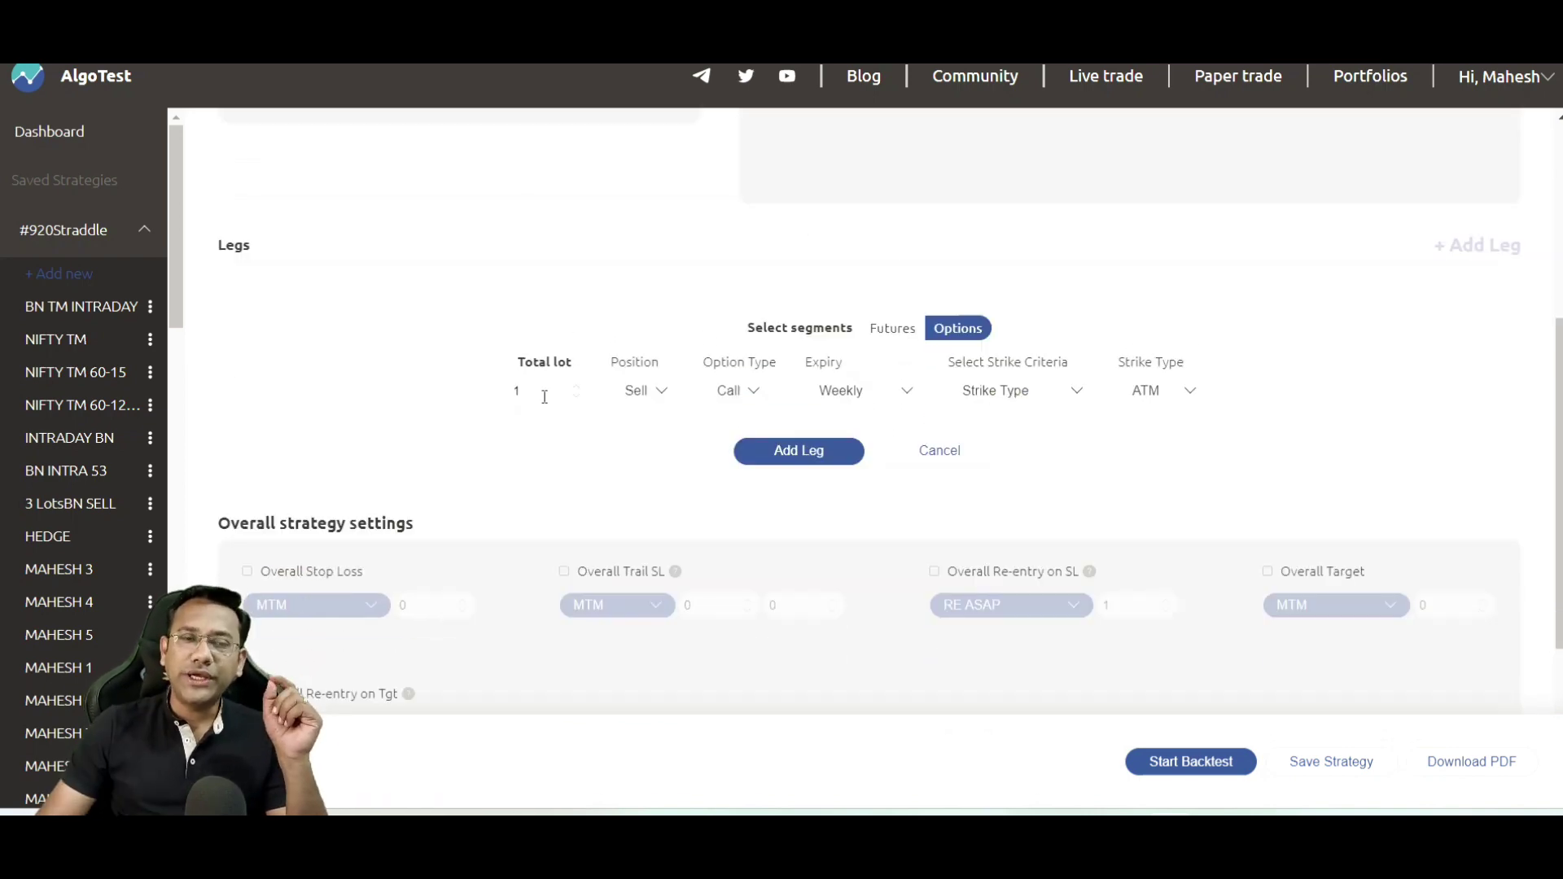
key(BackSpace)
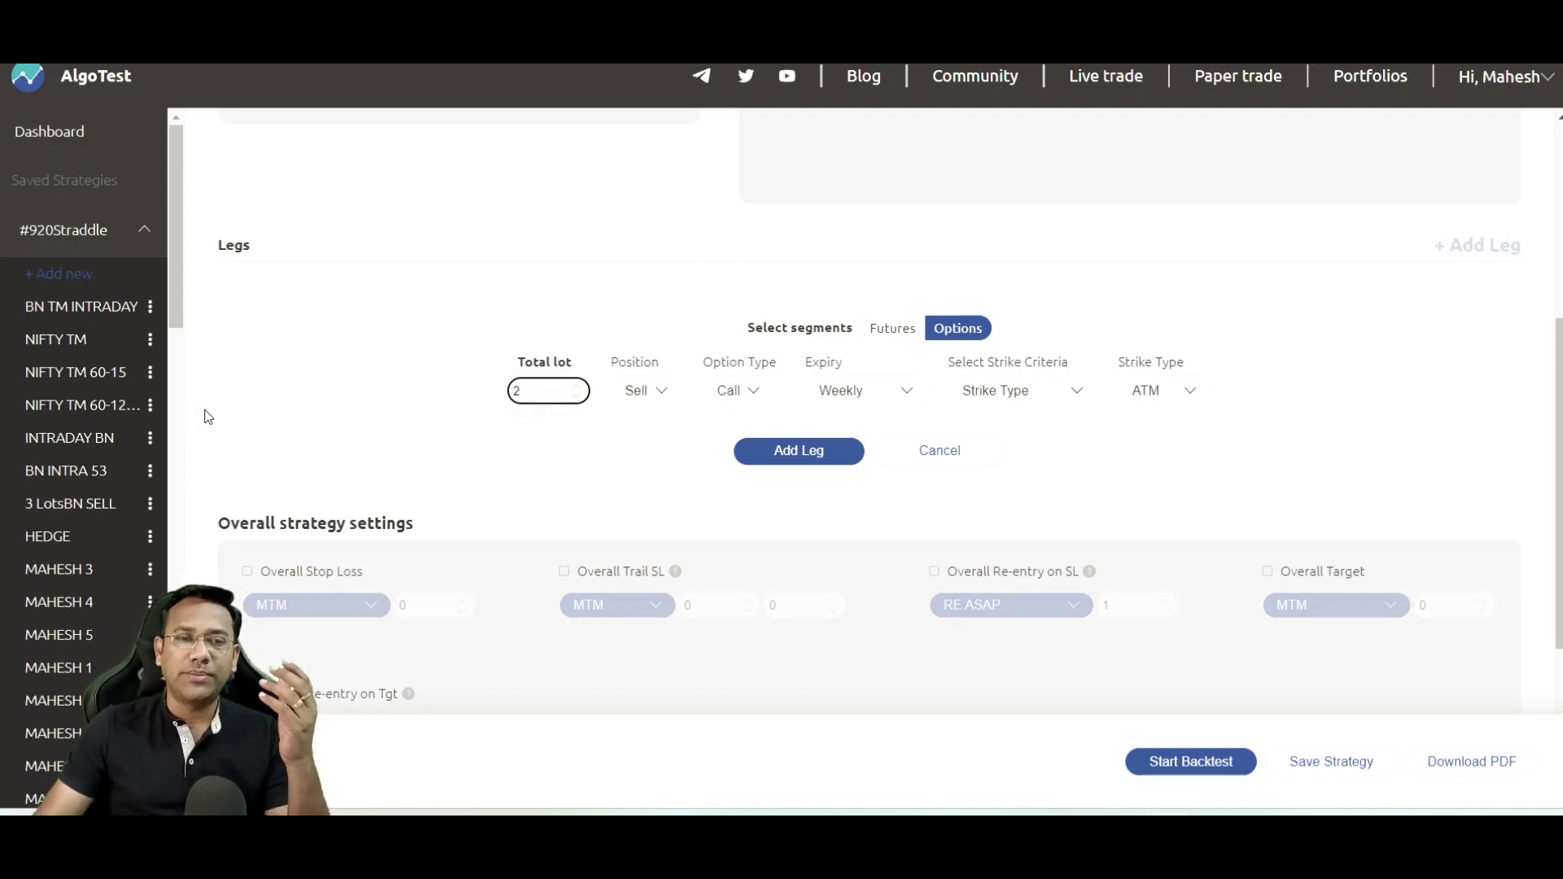
click(354, 401)
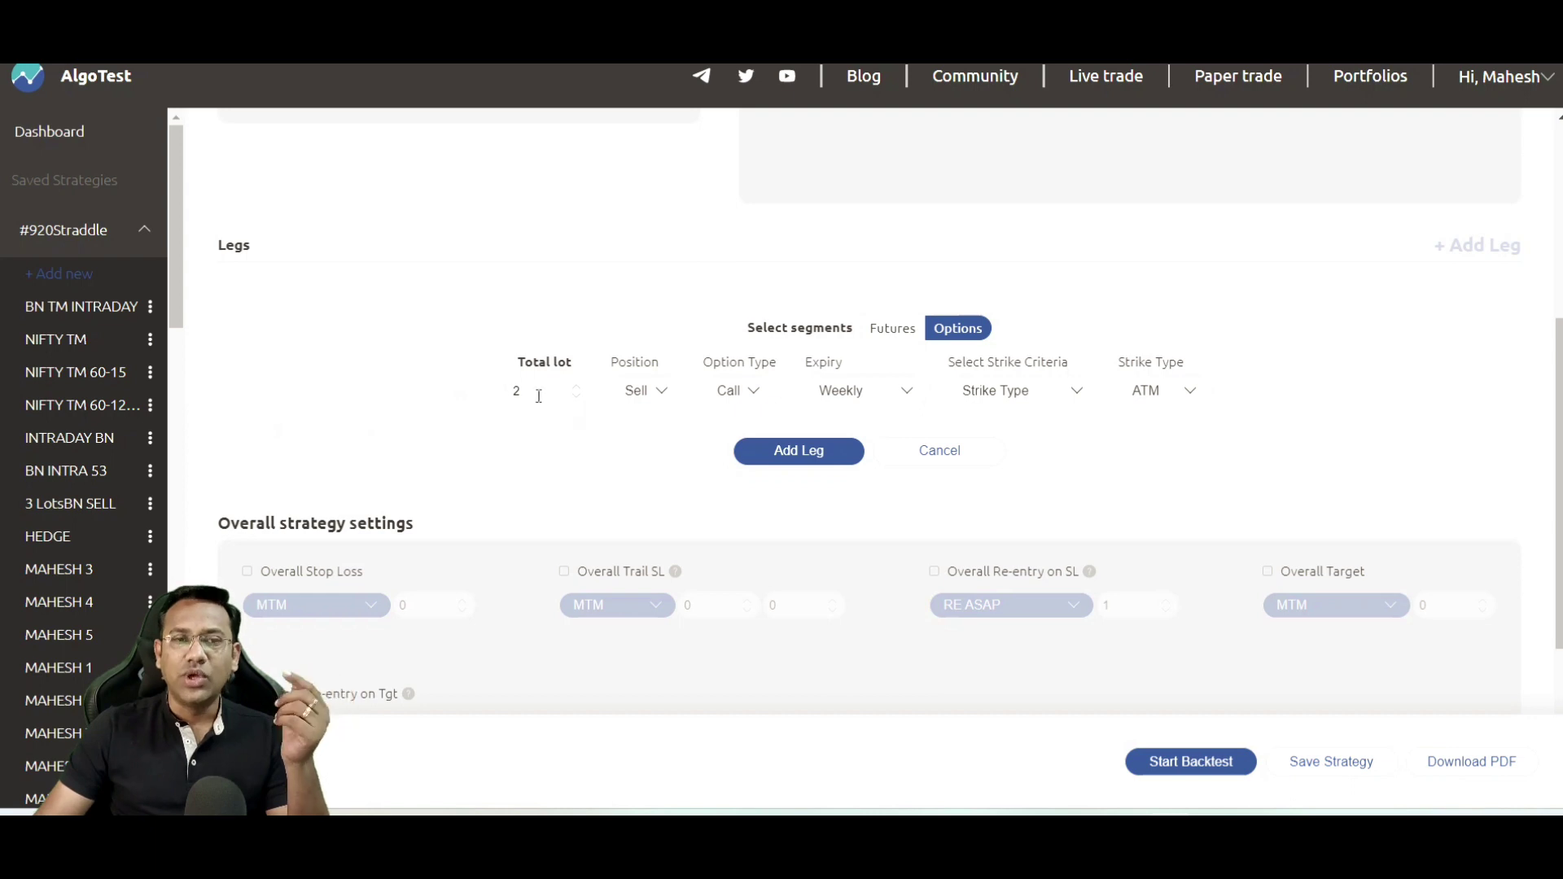
Set the leg's position to Buy and its option type to Call, keeping the expiry Weekly.
click(649, 397)
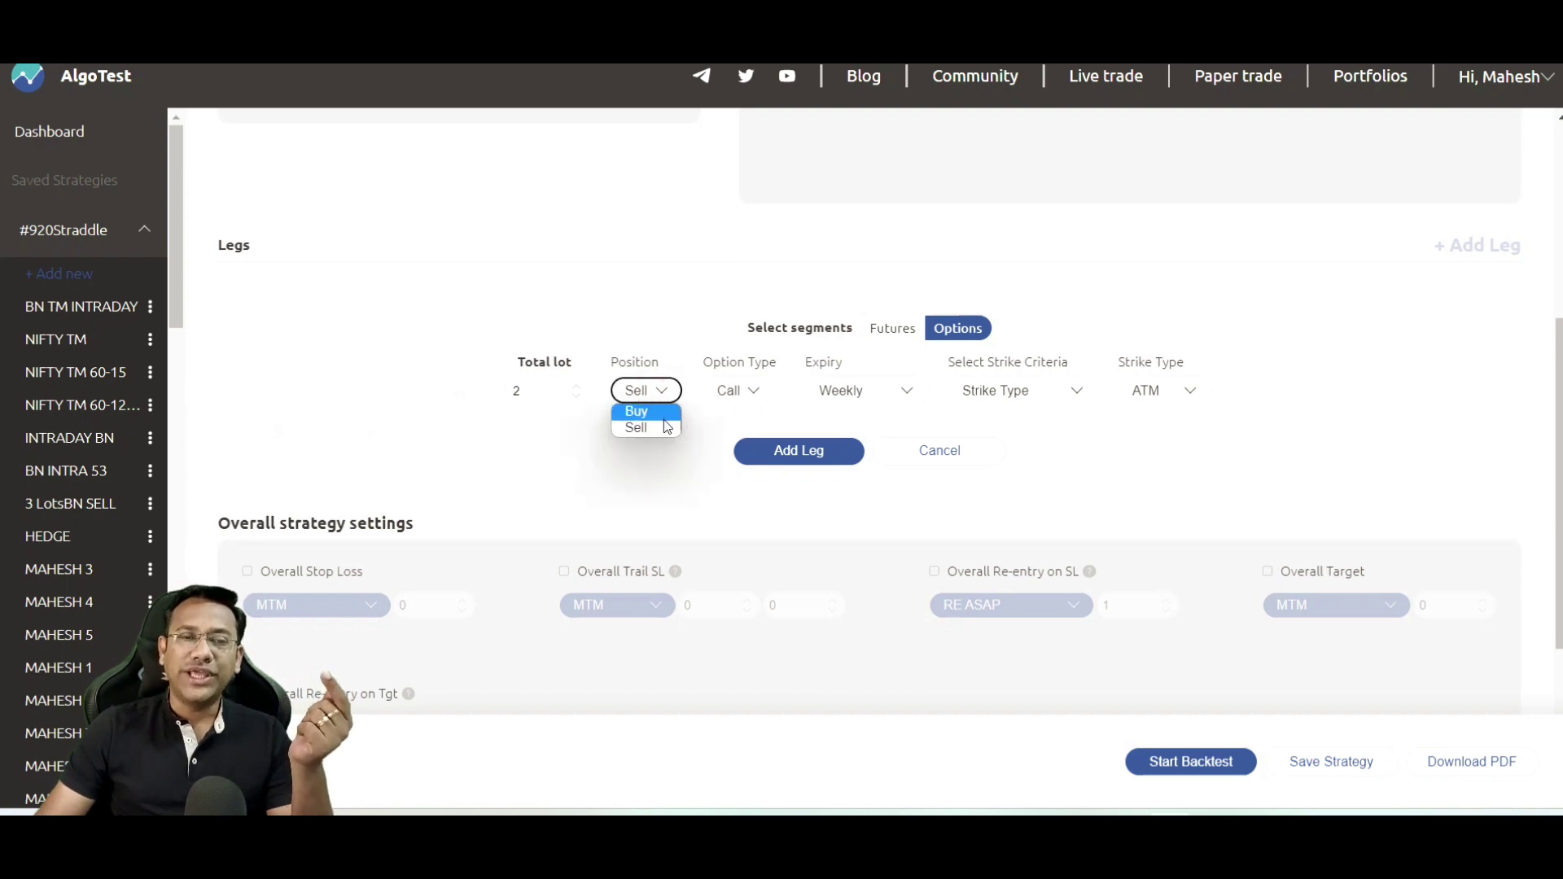
click(652, 424)
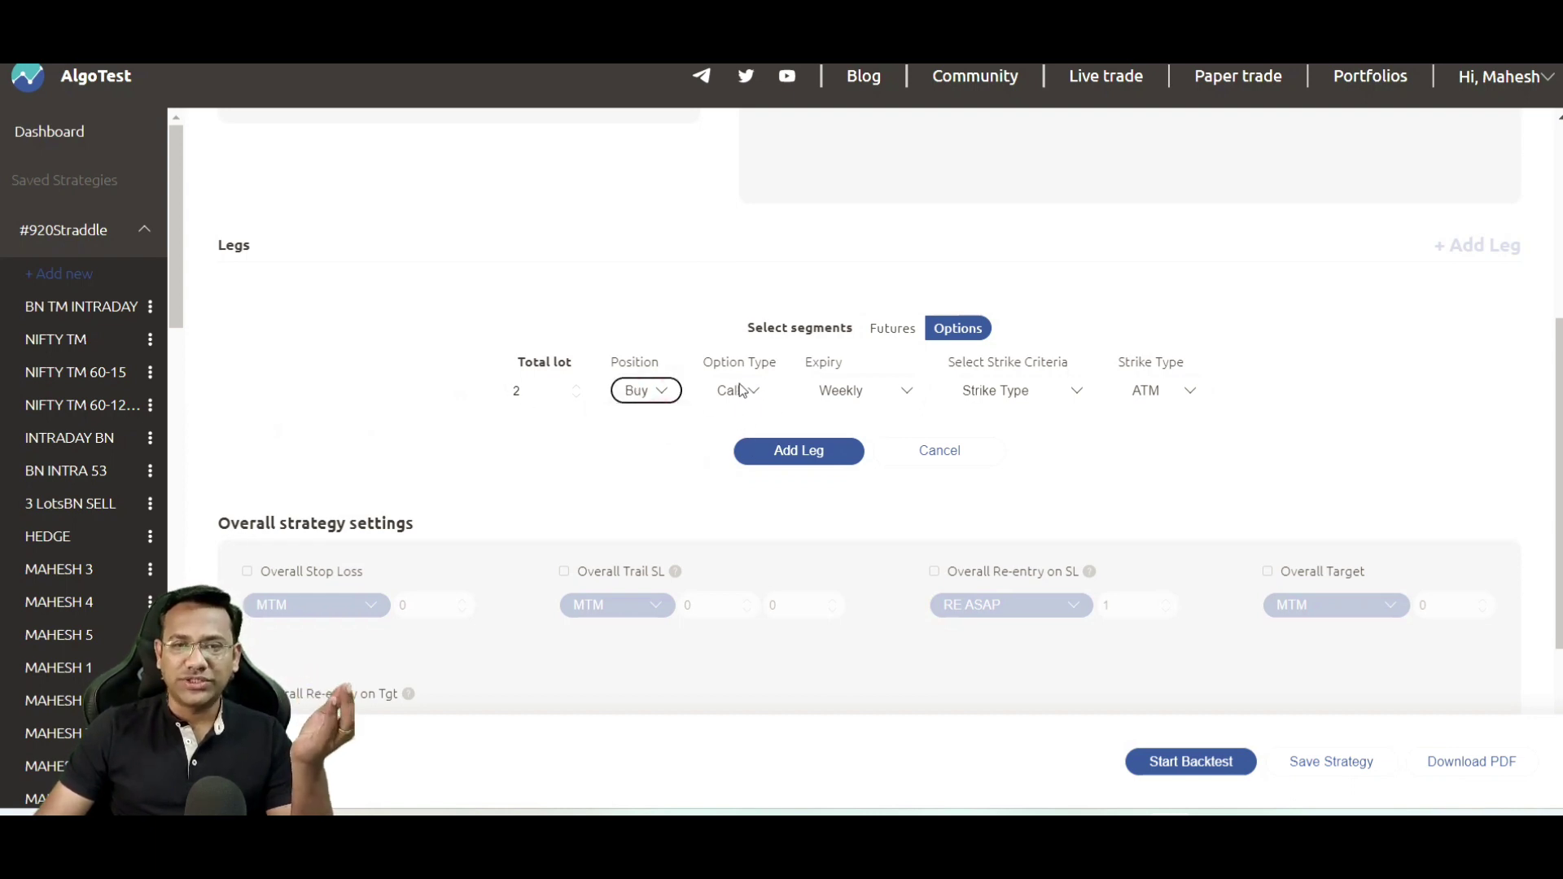
click(758, 391)
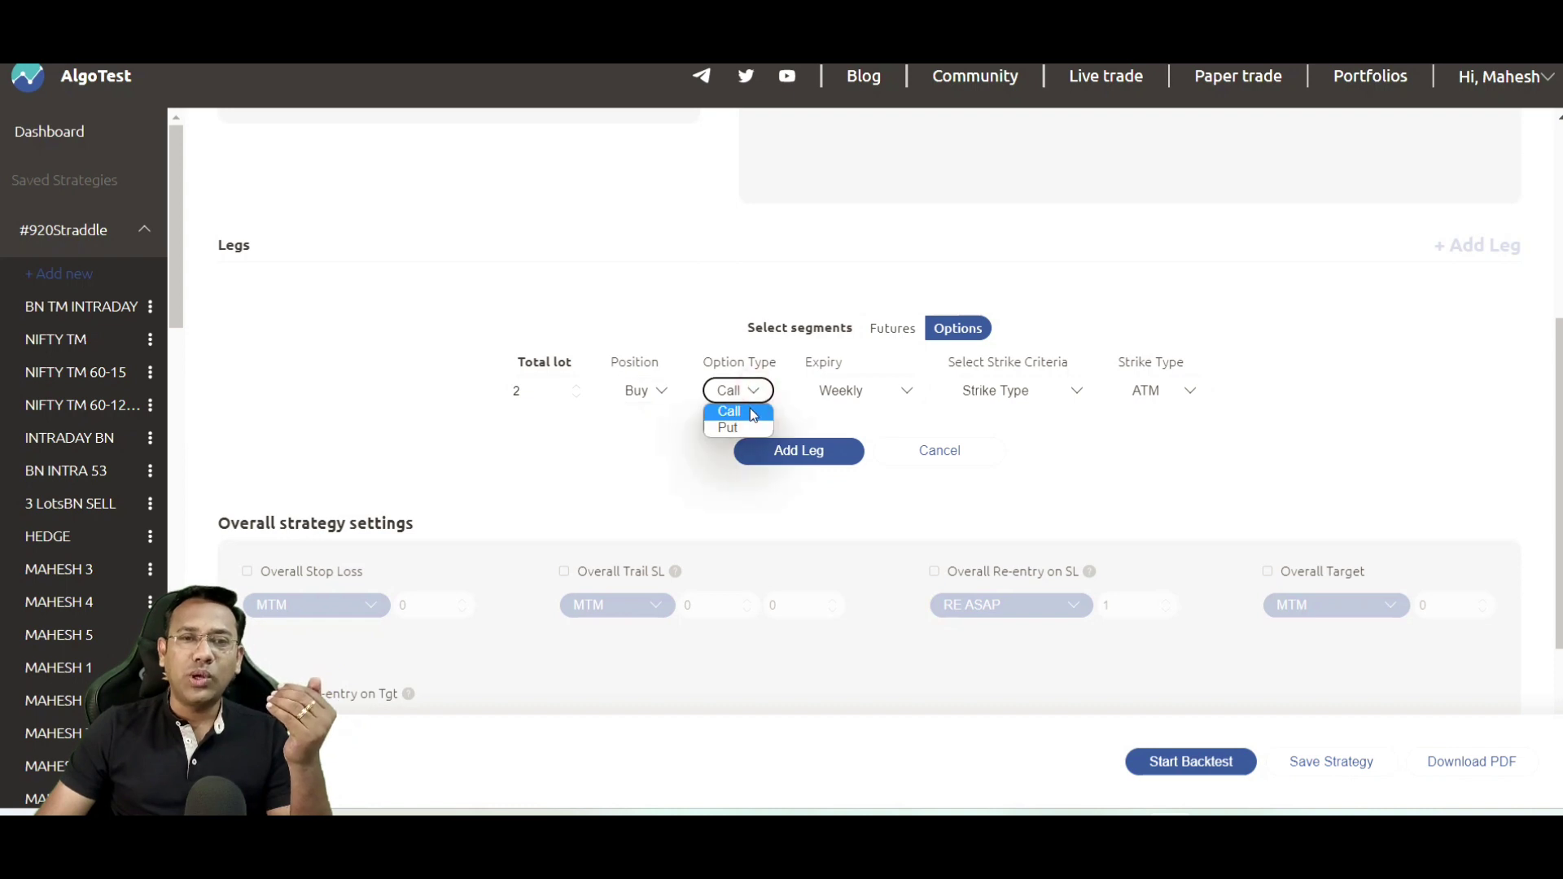
click(749, 409)
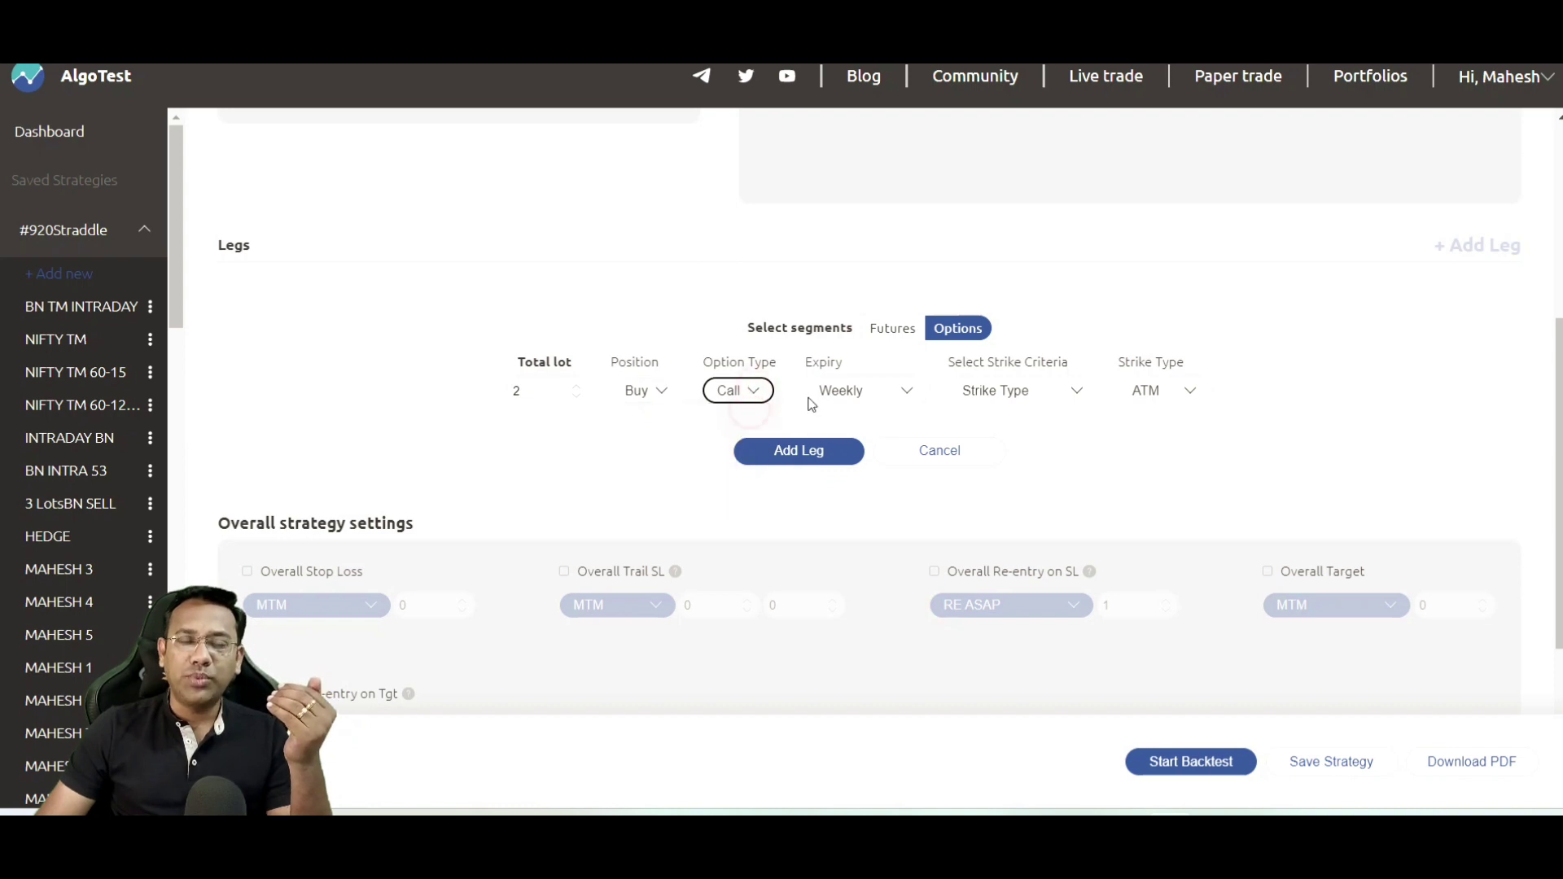
click(892, 398)
click(1004, 425)
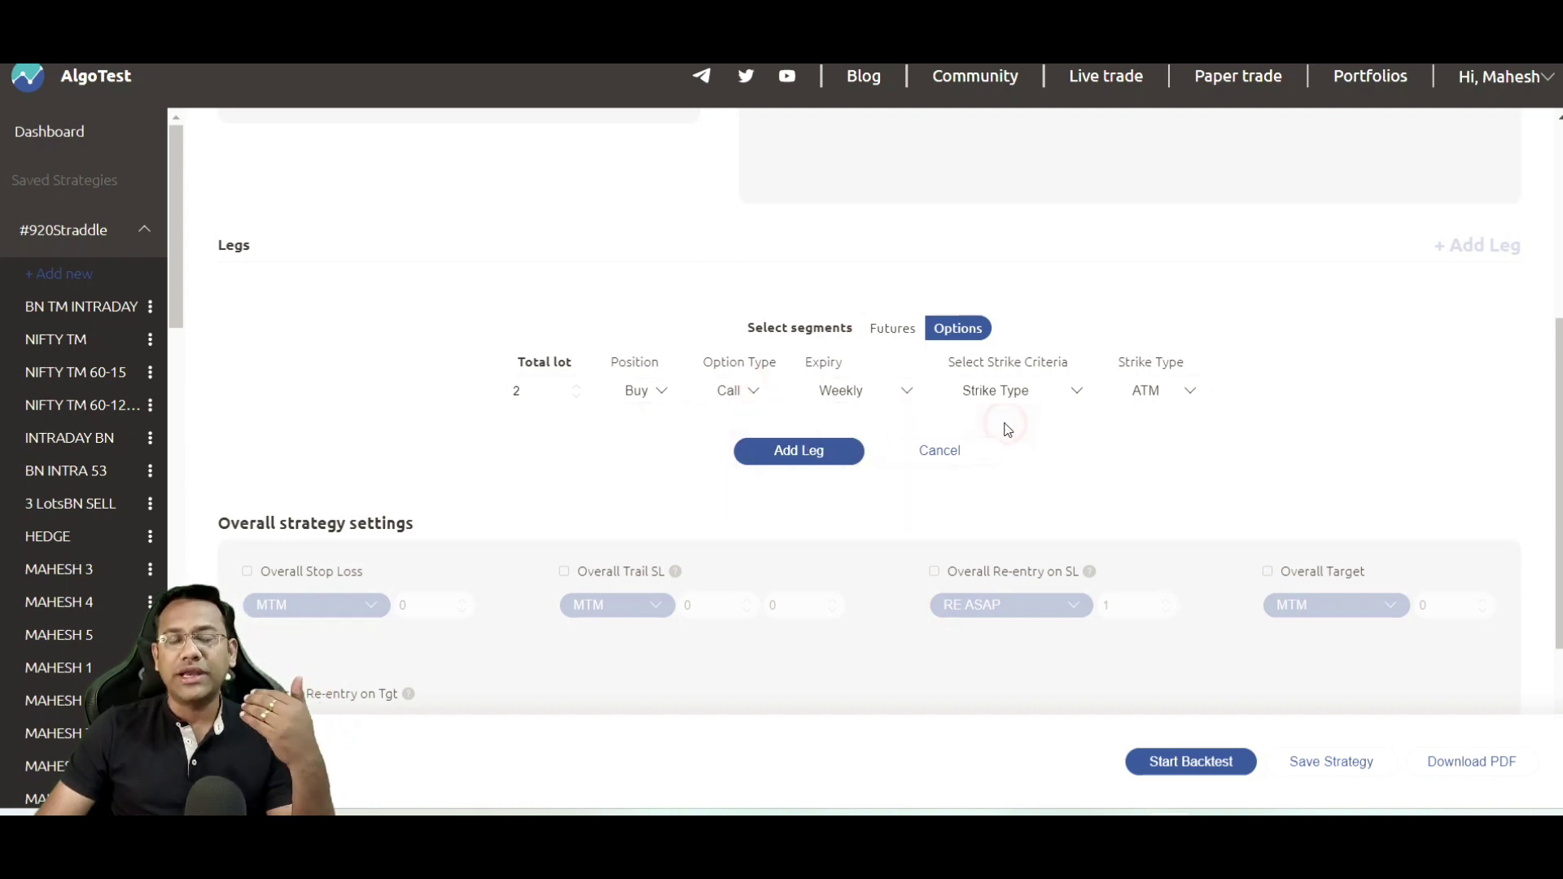
Try Strike Type and Premium Range as the leg's strike criteria, checking the strike types offered.
click(1060, 397)
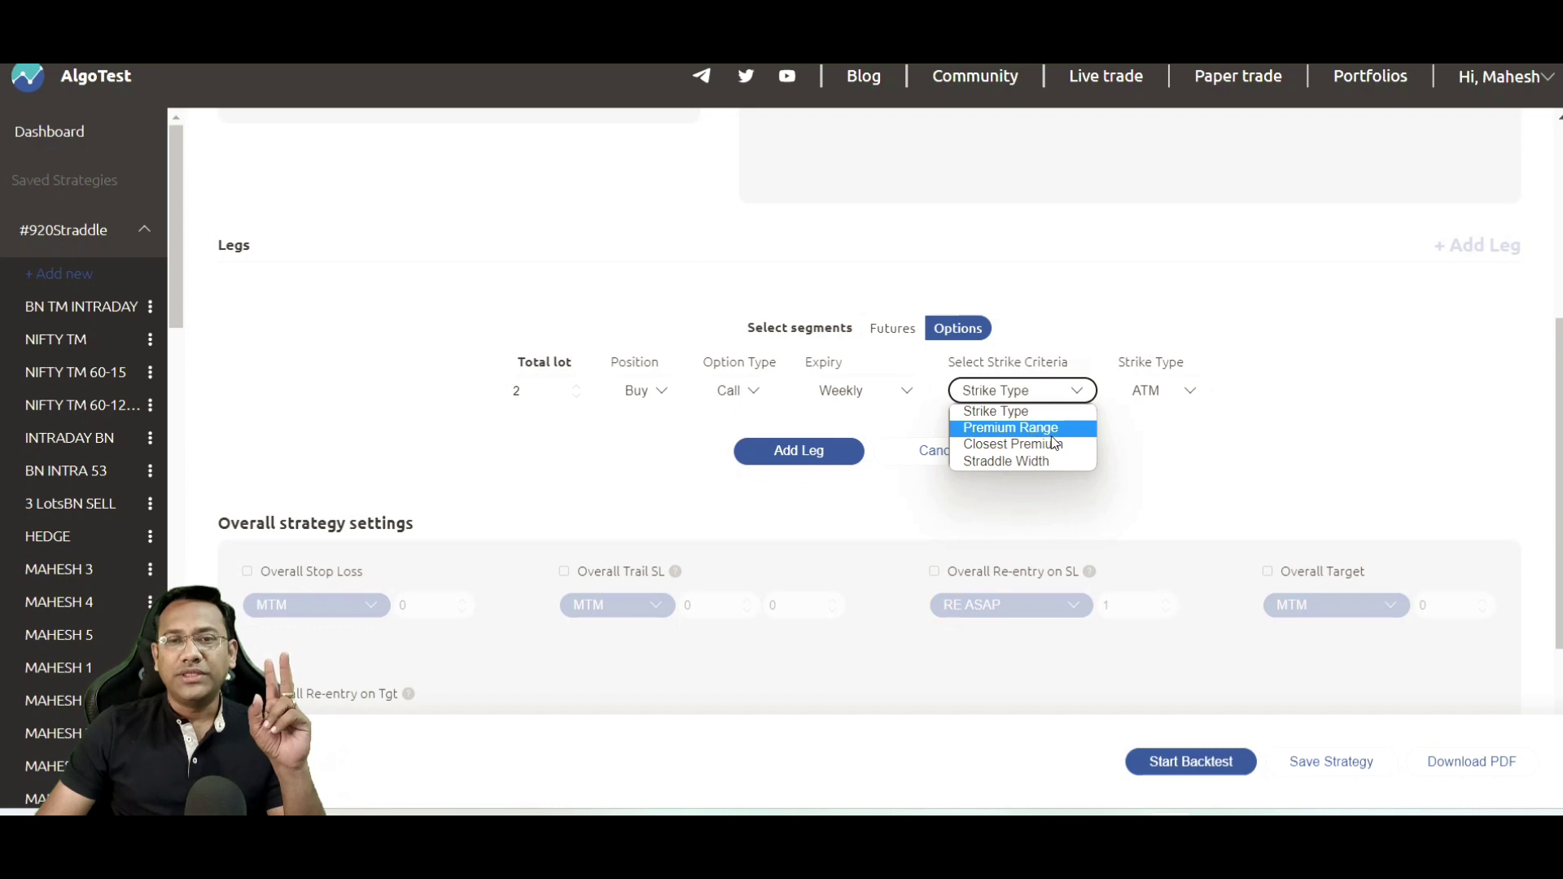
click(1041, 415)
click(1190, 391)
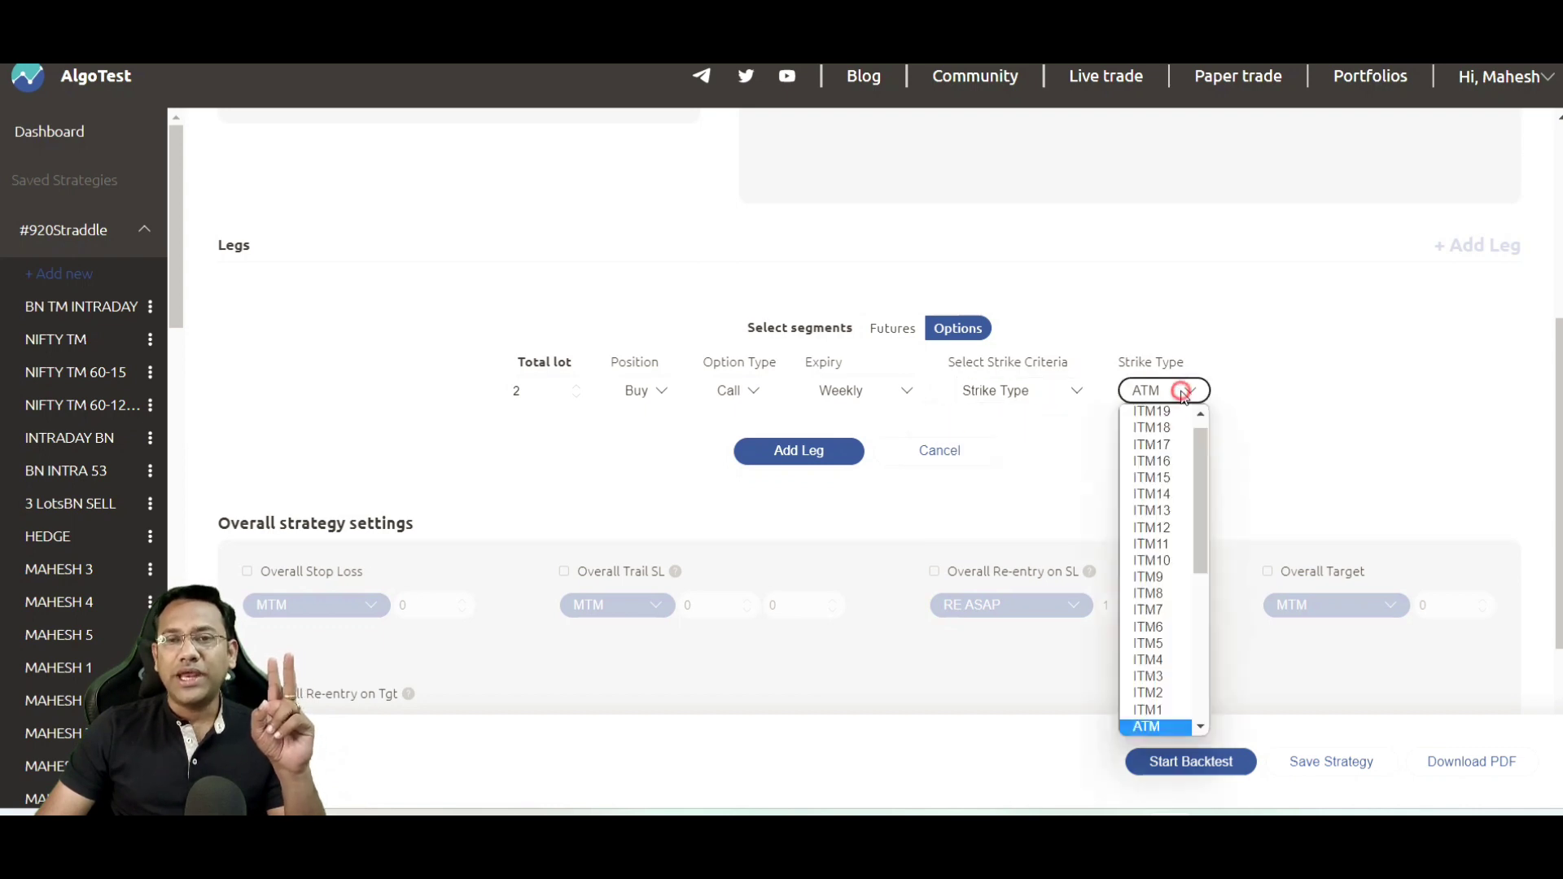
click(1319, 482)
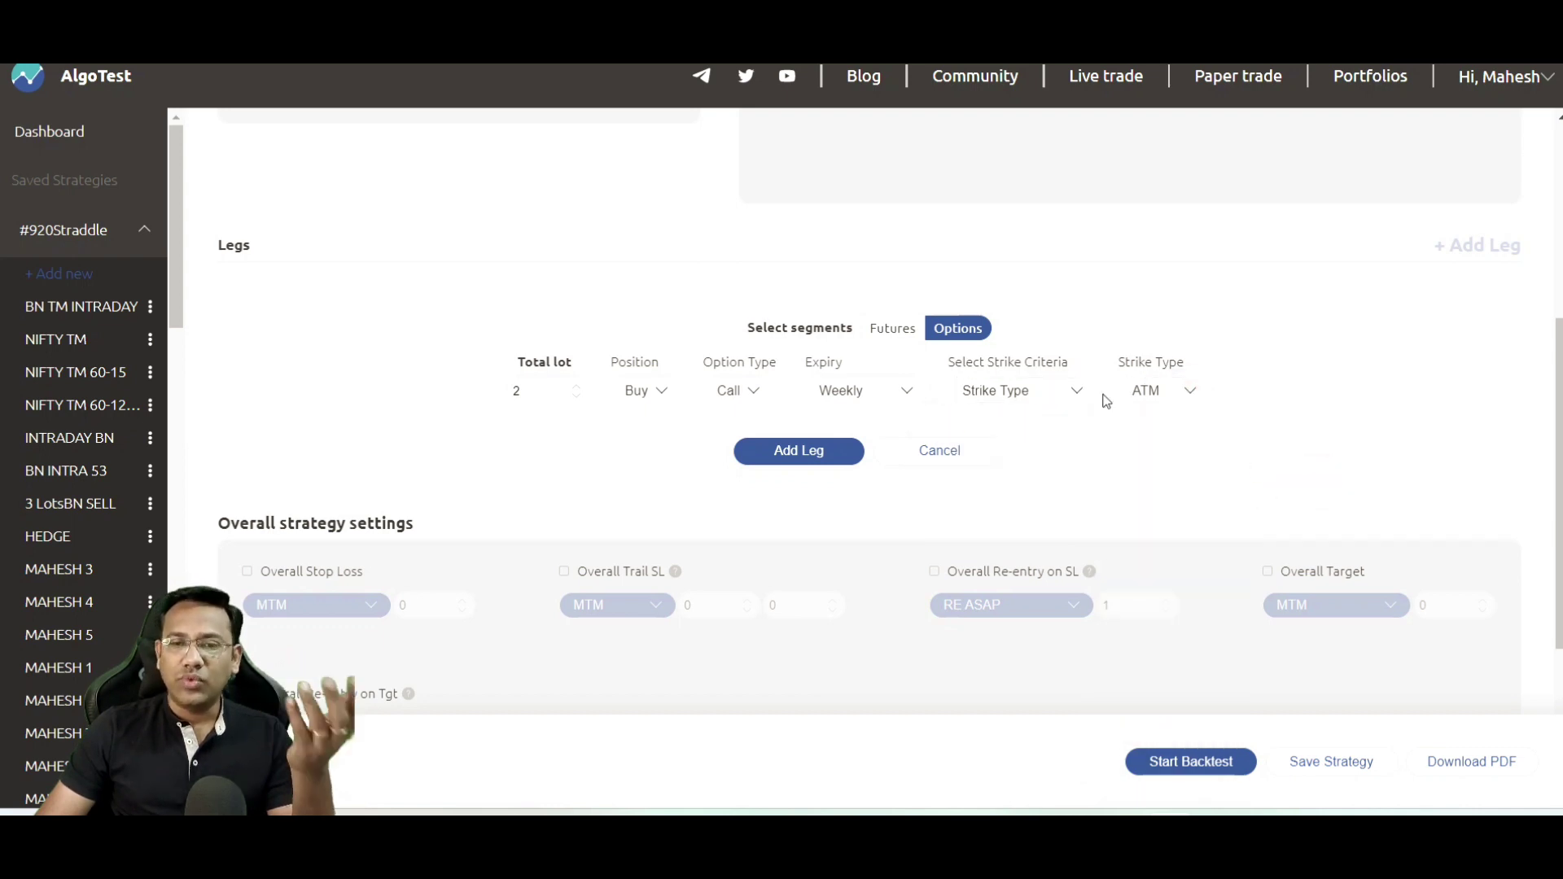
click(1059, 396)
click(1039, 427)
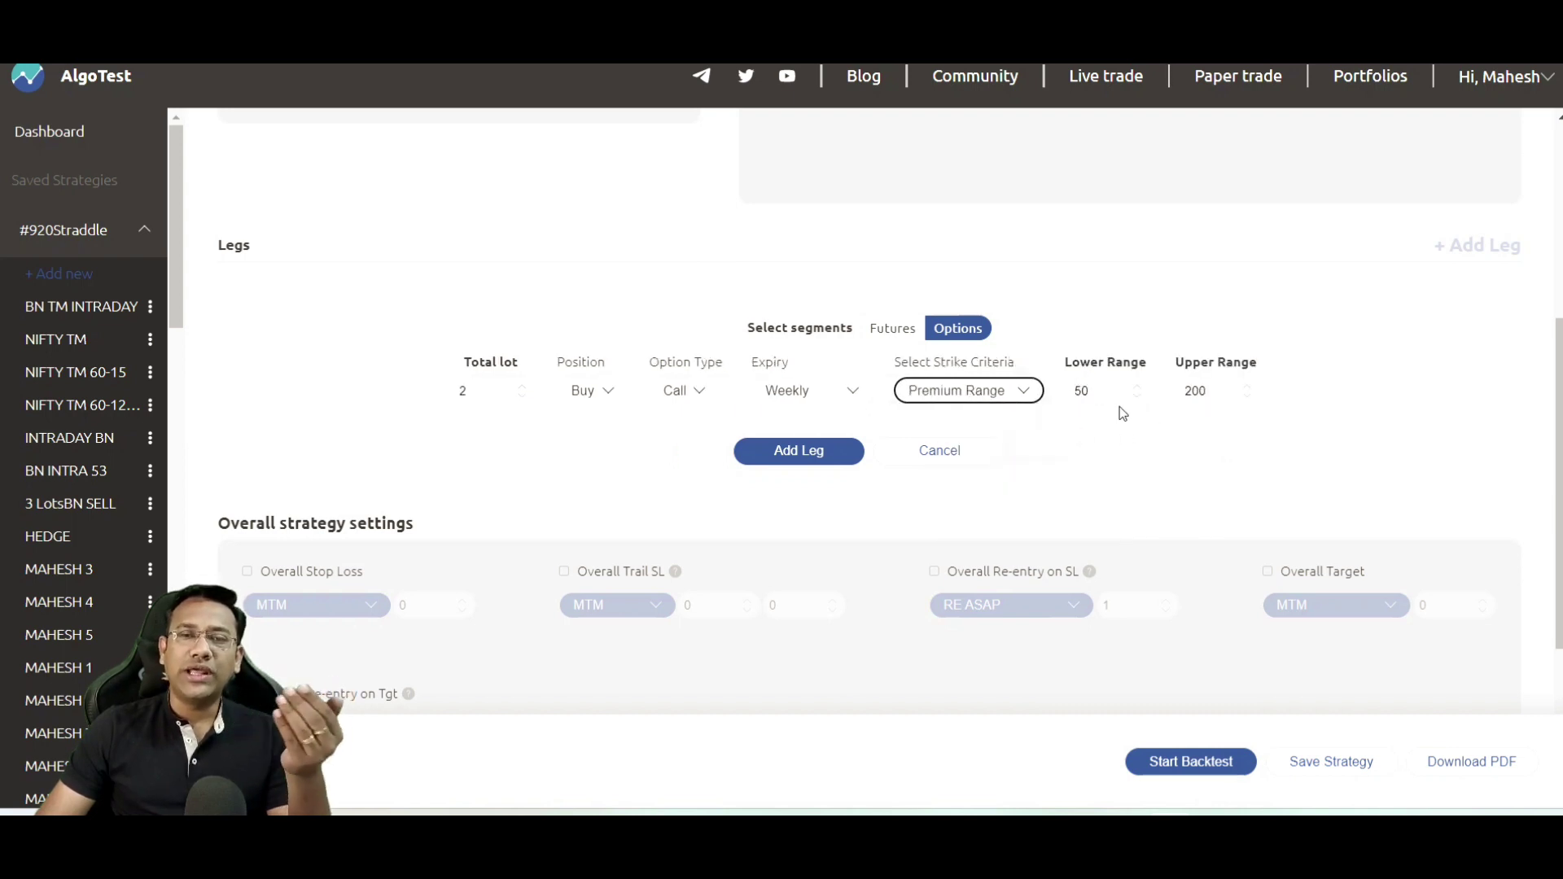
Try Closest Premium, Straddle Width and Strike Type as the new leg's strike criteria.
click(1015, 392)
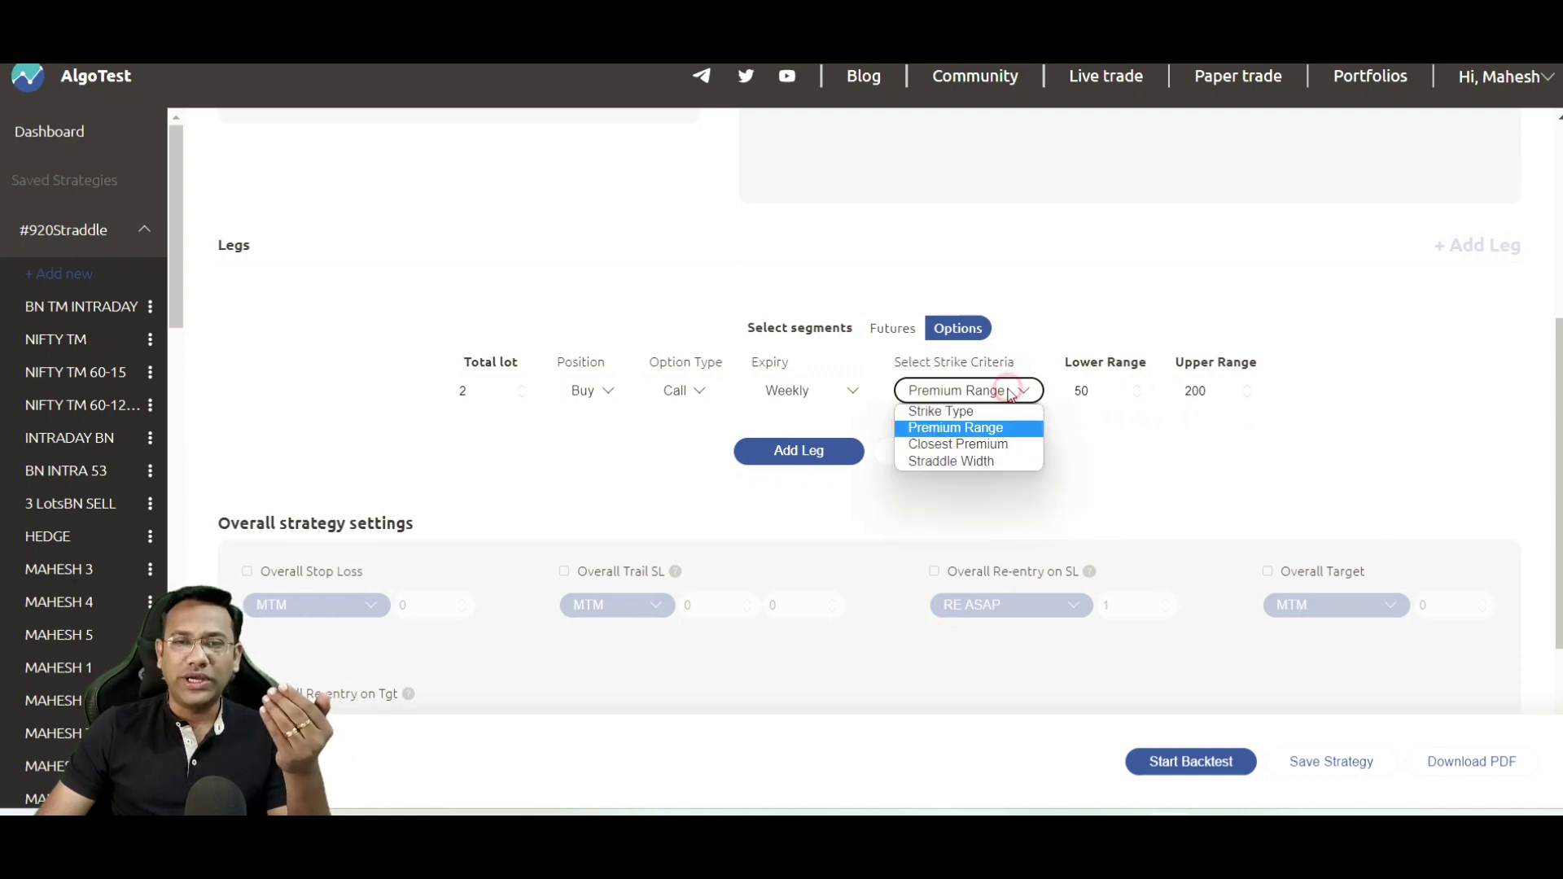
click(989, 446)
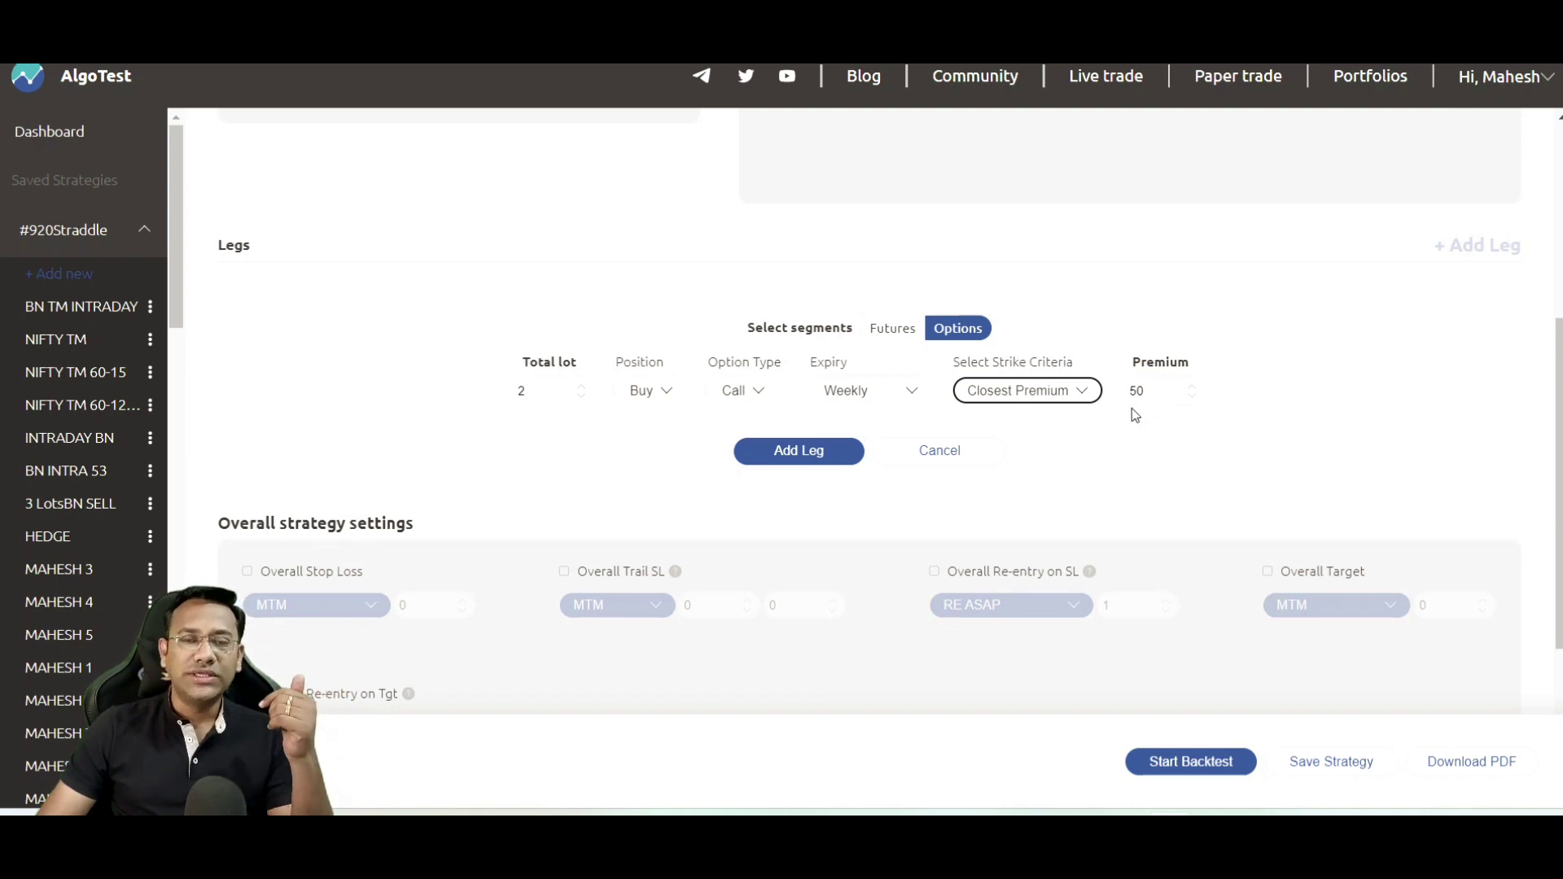
click(1068, 393)
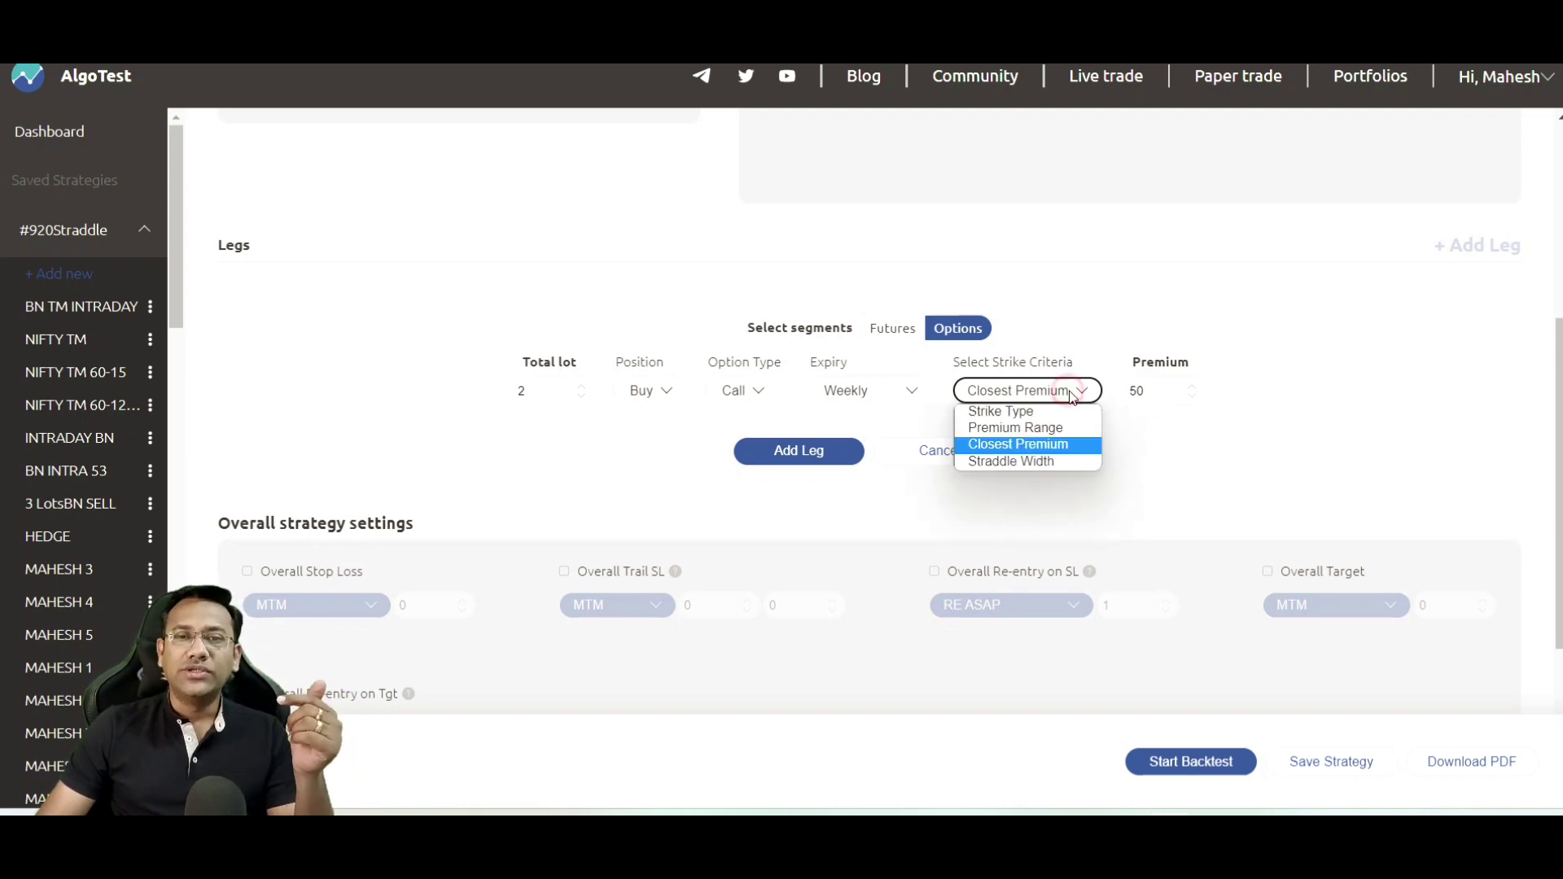
click(1047, 461)
click(936, 392)
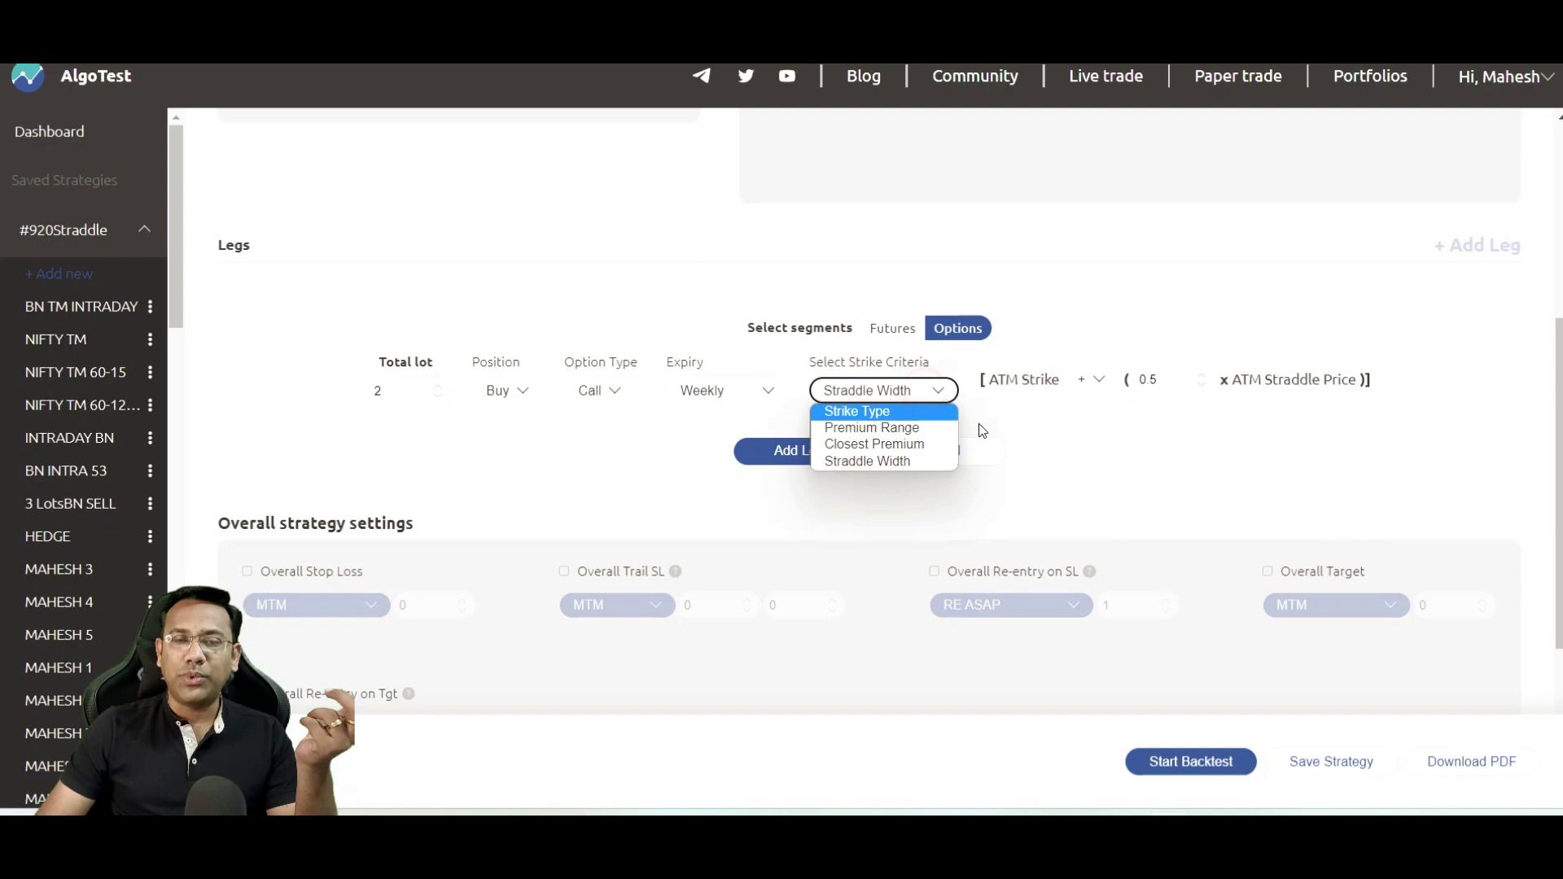
click(896, 412)
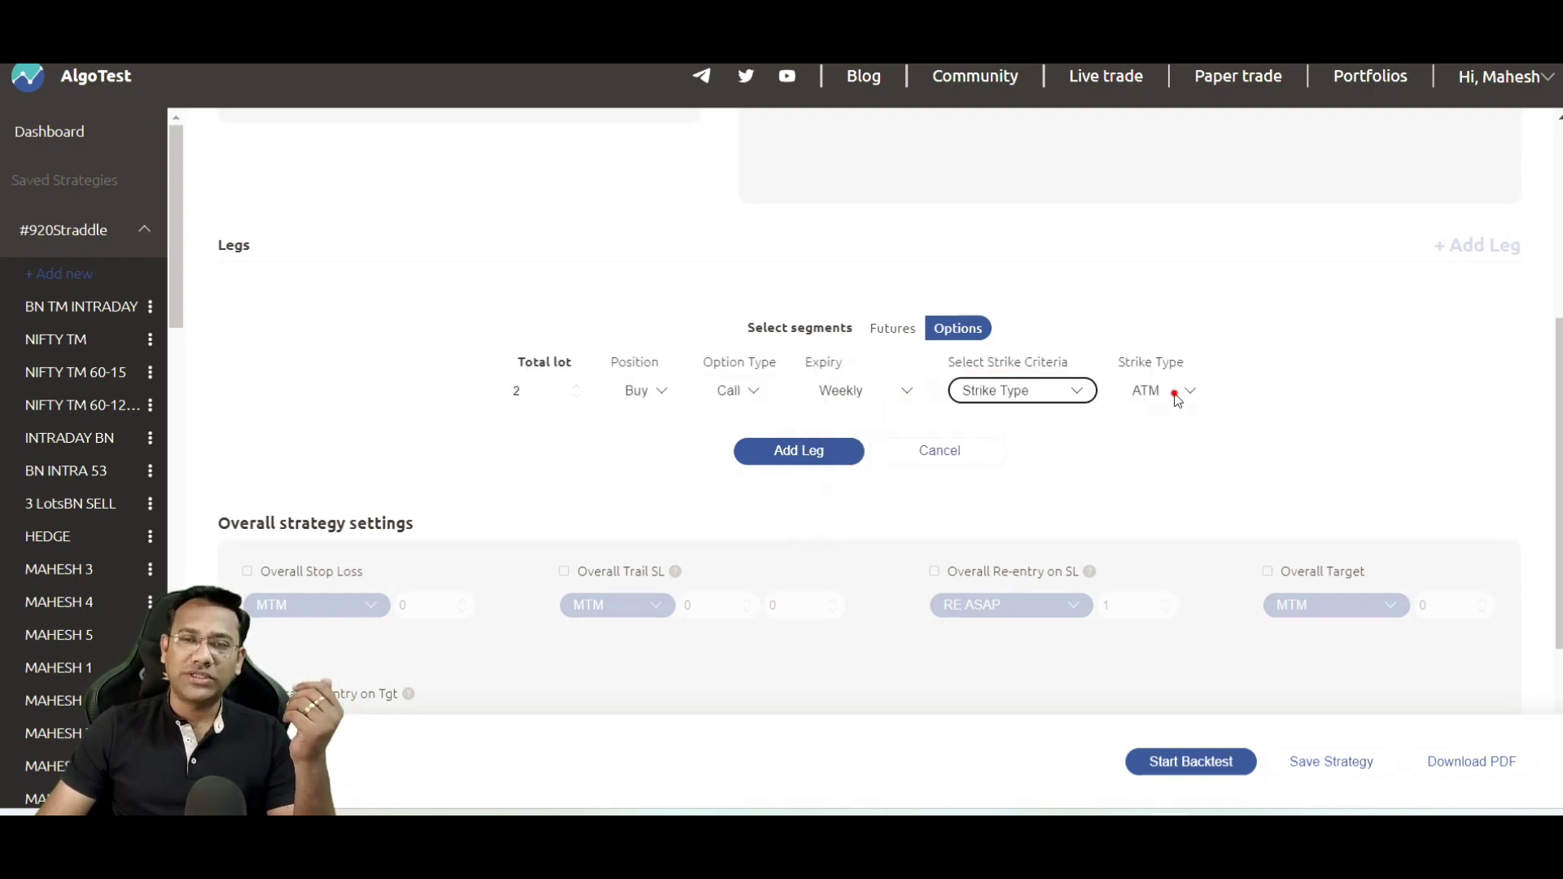
Set the leg's strike criteria to Closest Premium with a premium of 600 and add the leg to the strategy.
click(1075, 391)
click(1029, 447)
key(Tab)
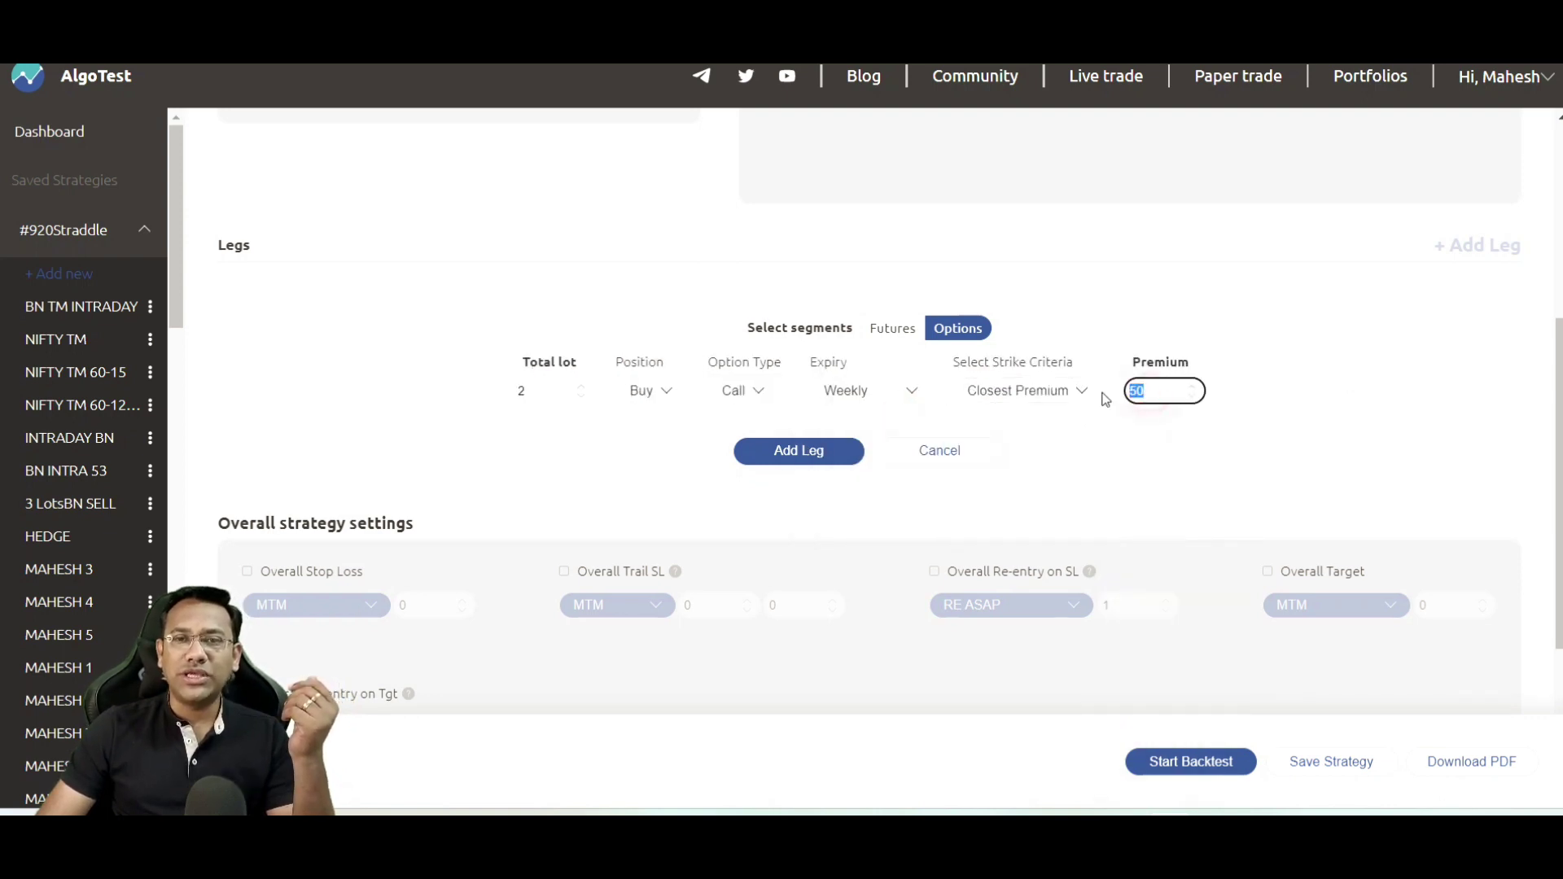
text(600)
click(1103, 443)
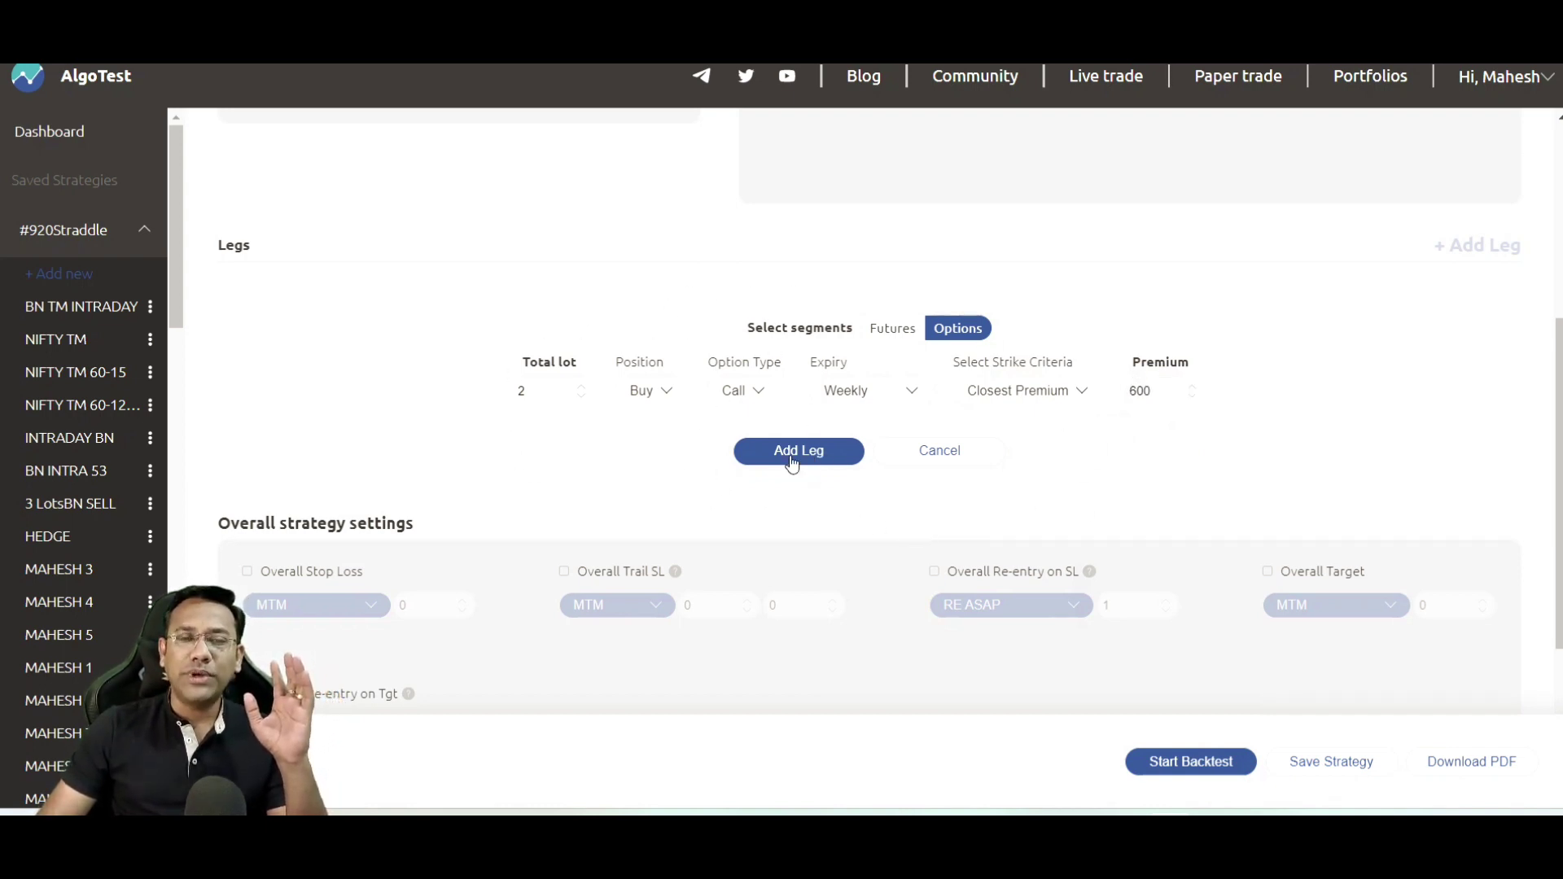
click(810, 450)
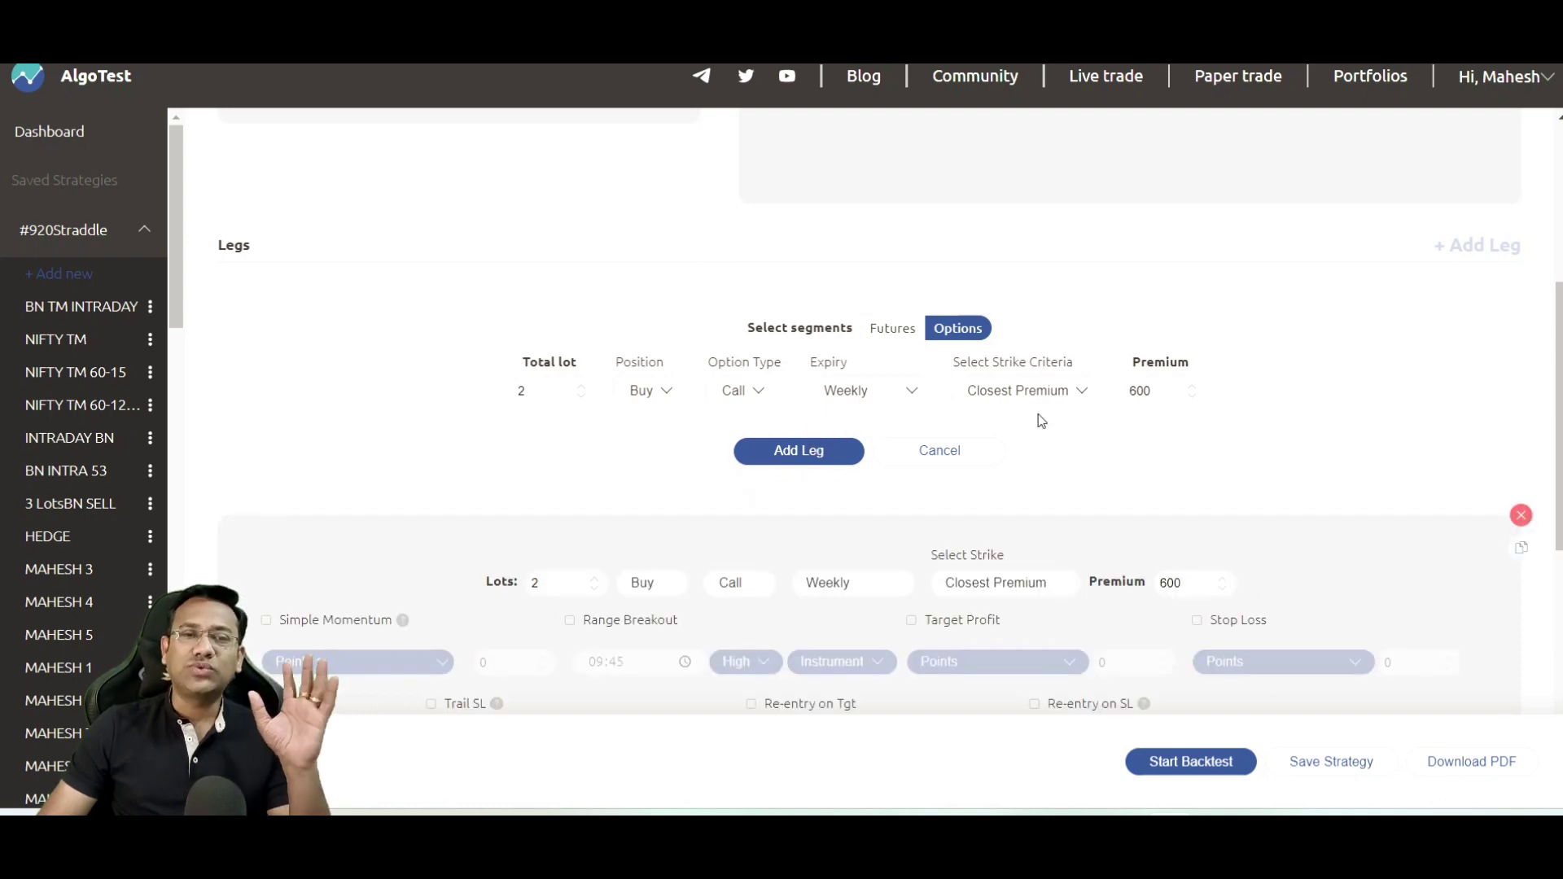
Enable Simple Momentum on the added Call leg.
scroll(1059, 415, down, 3)
scroll(1068, 408, down, 1)
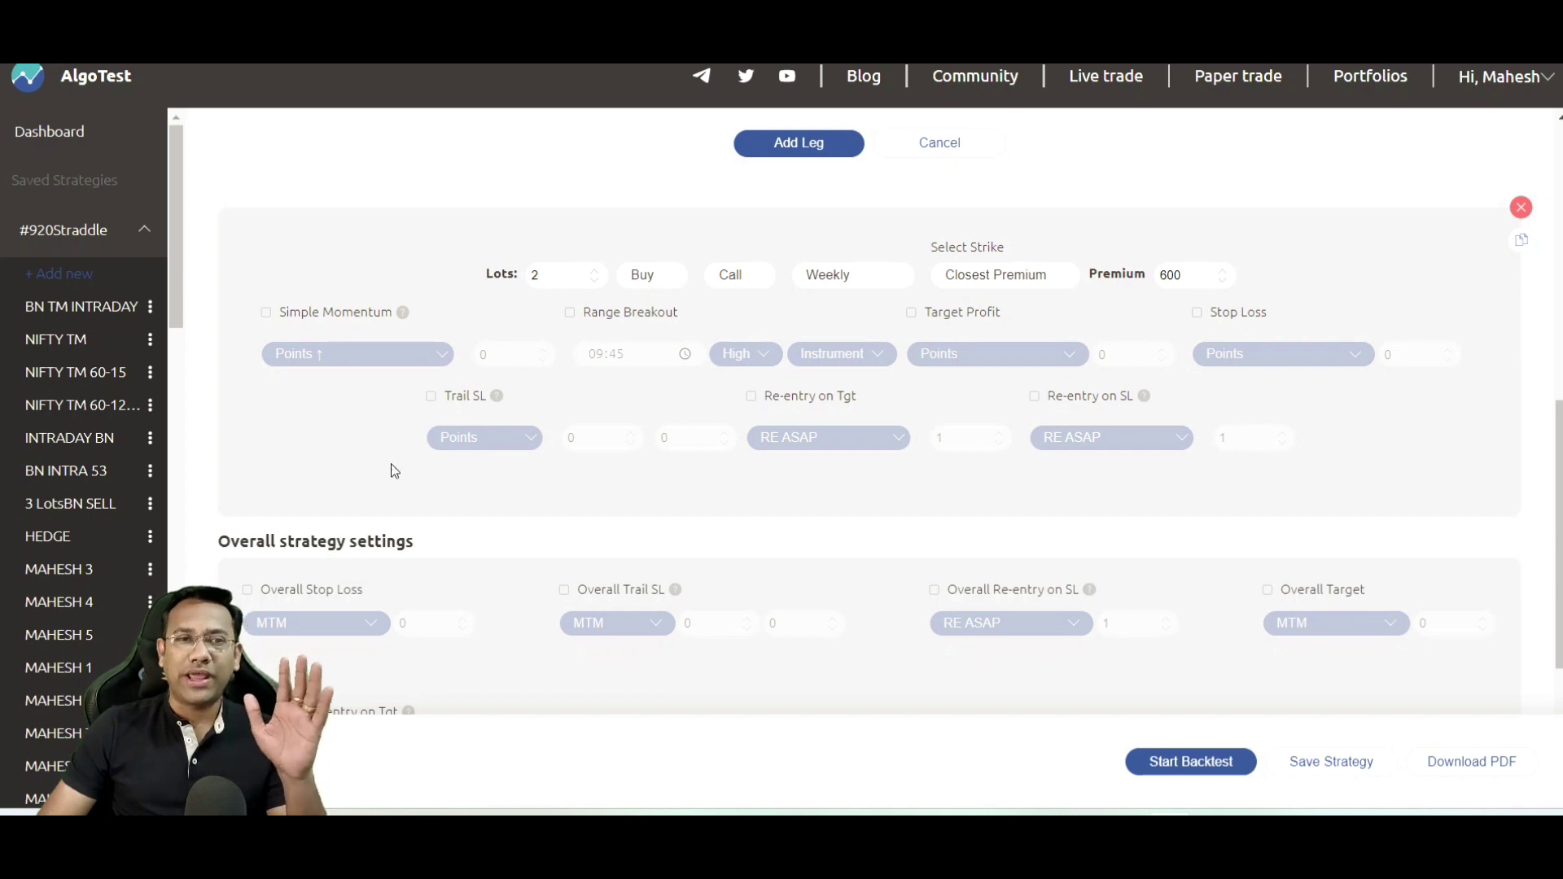
click(266, 313)
mouse_move(404, 314)
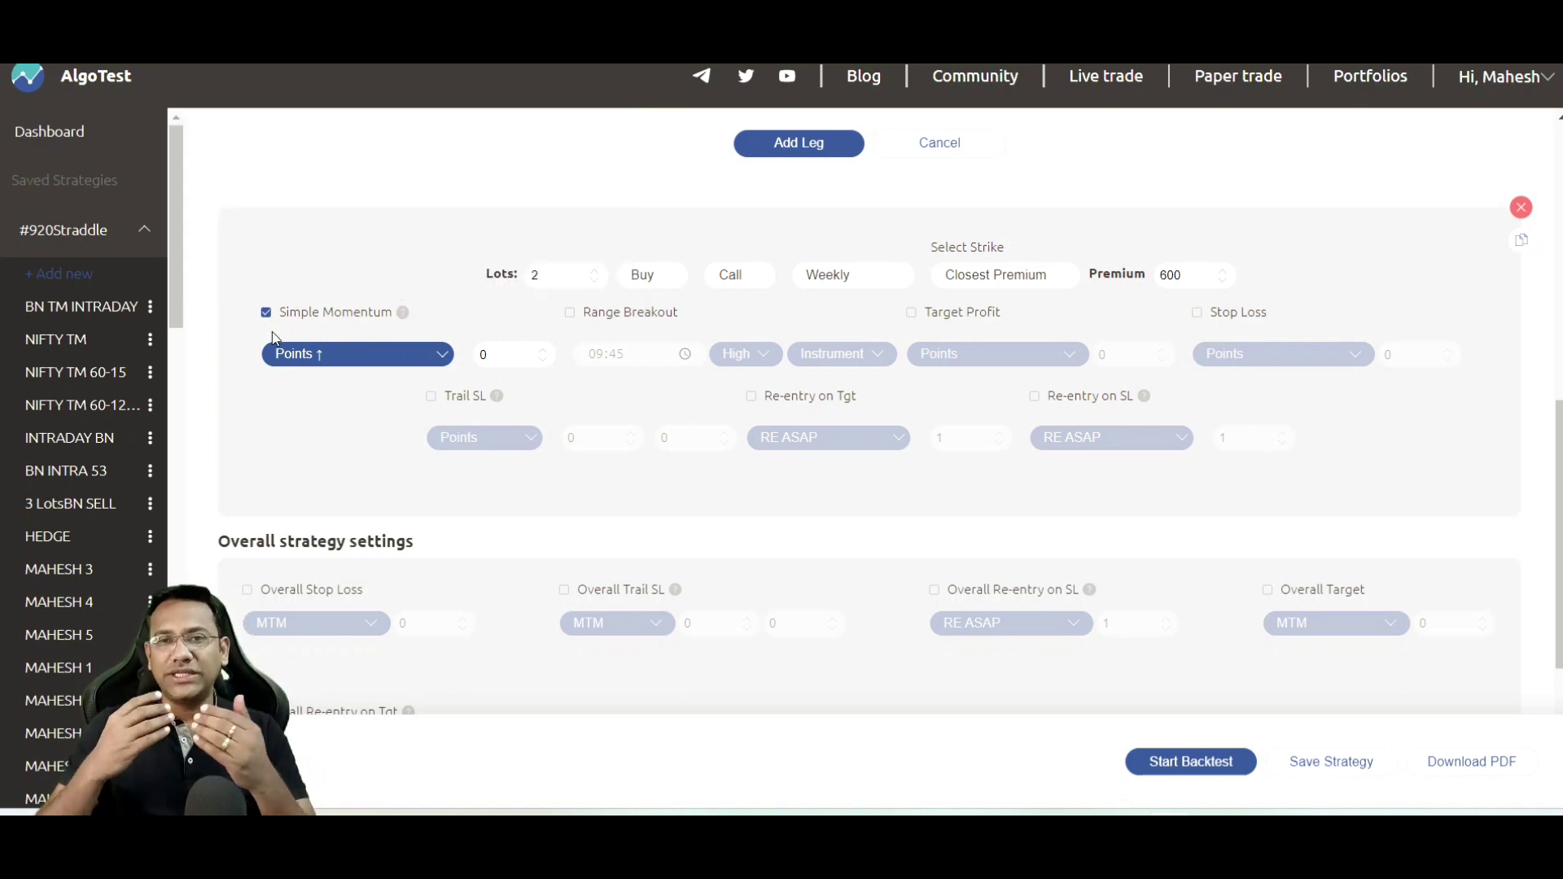
Set the intraday strategy's entry time to 09:16.
scroll(975, 267, up, 7)
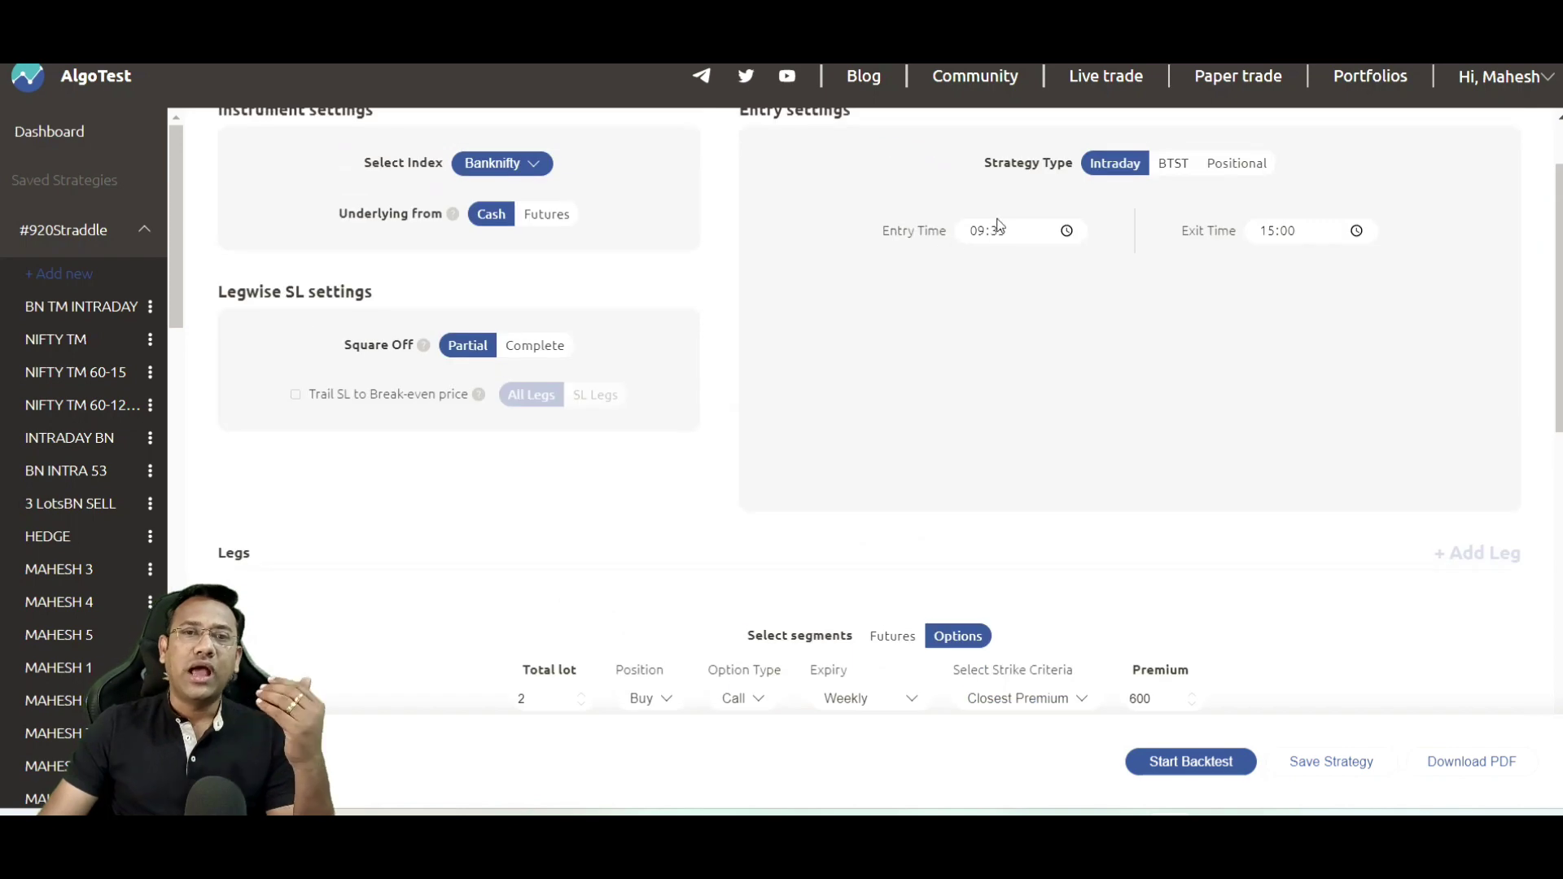
click(999, 229)
text(16)
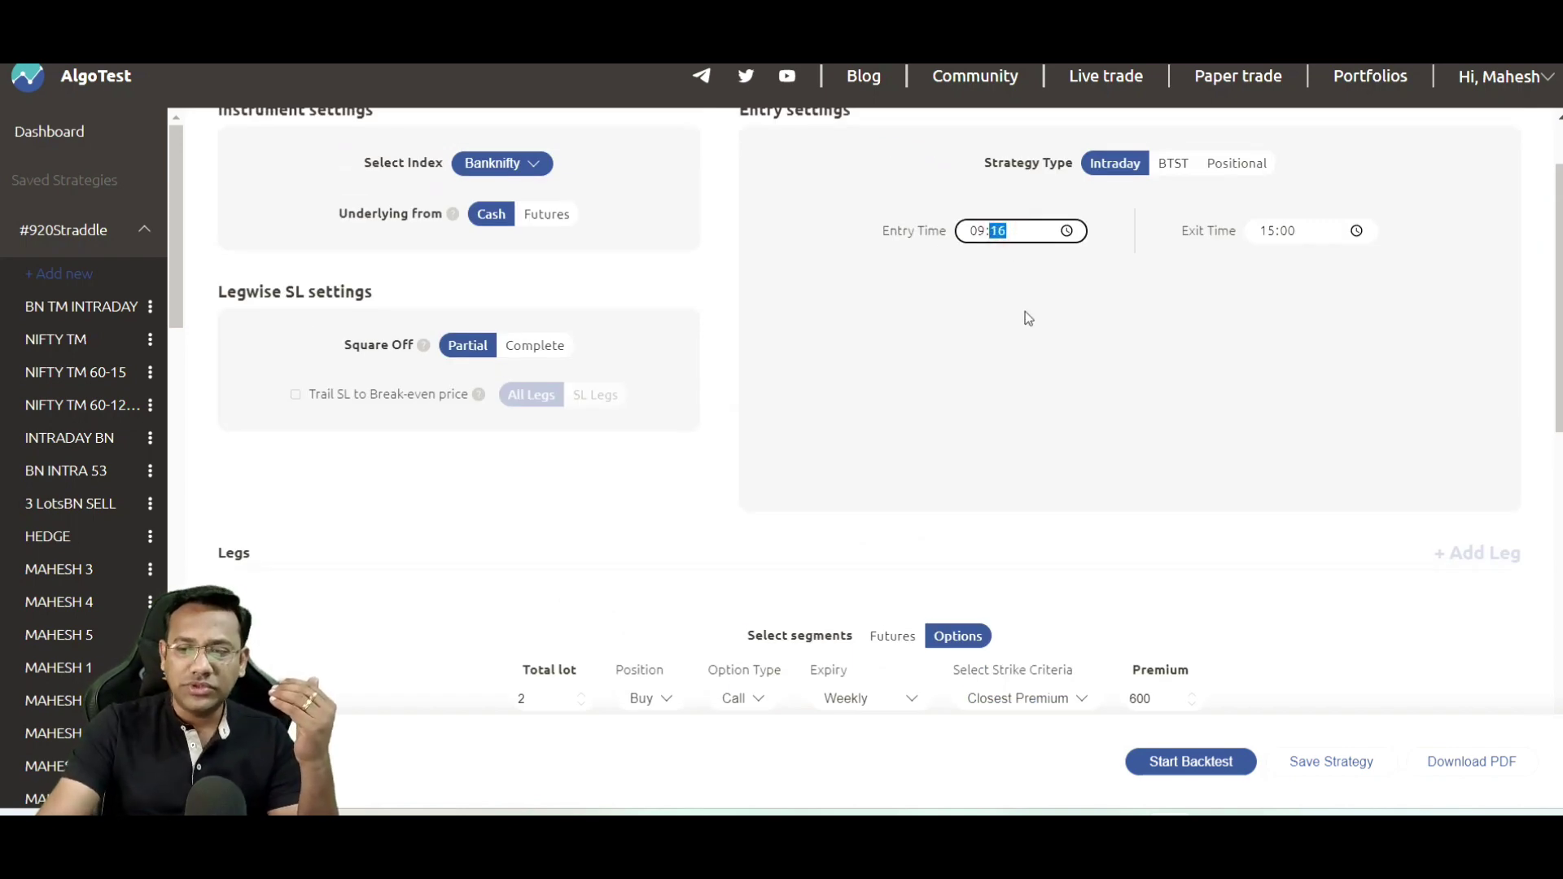
click(1026, 318)
Set the leg's Simple Momentum to Points ↑ with a value of 5.
scroll(1057, 350, down, 7)
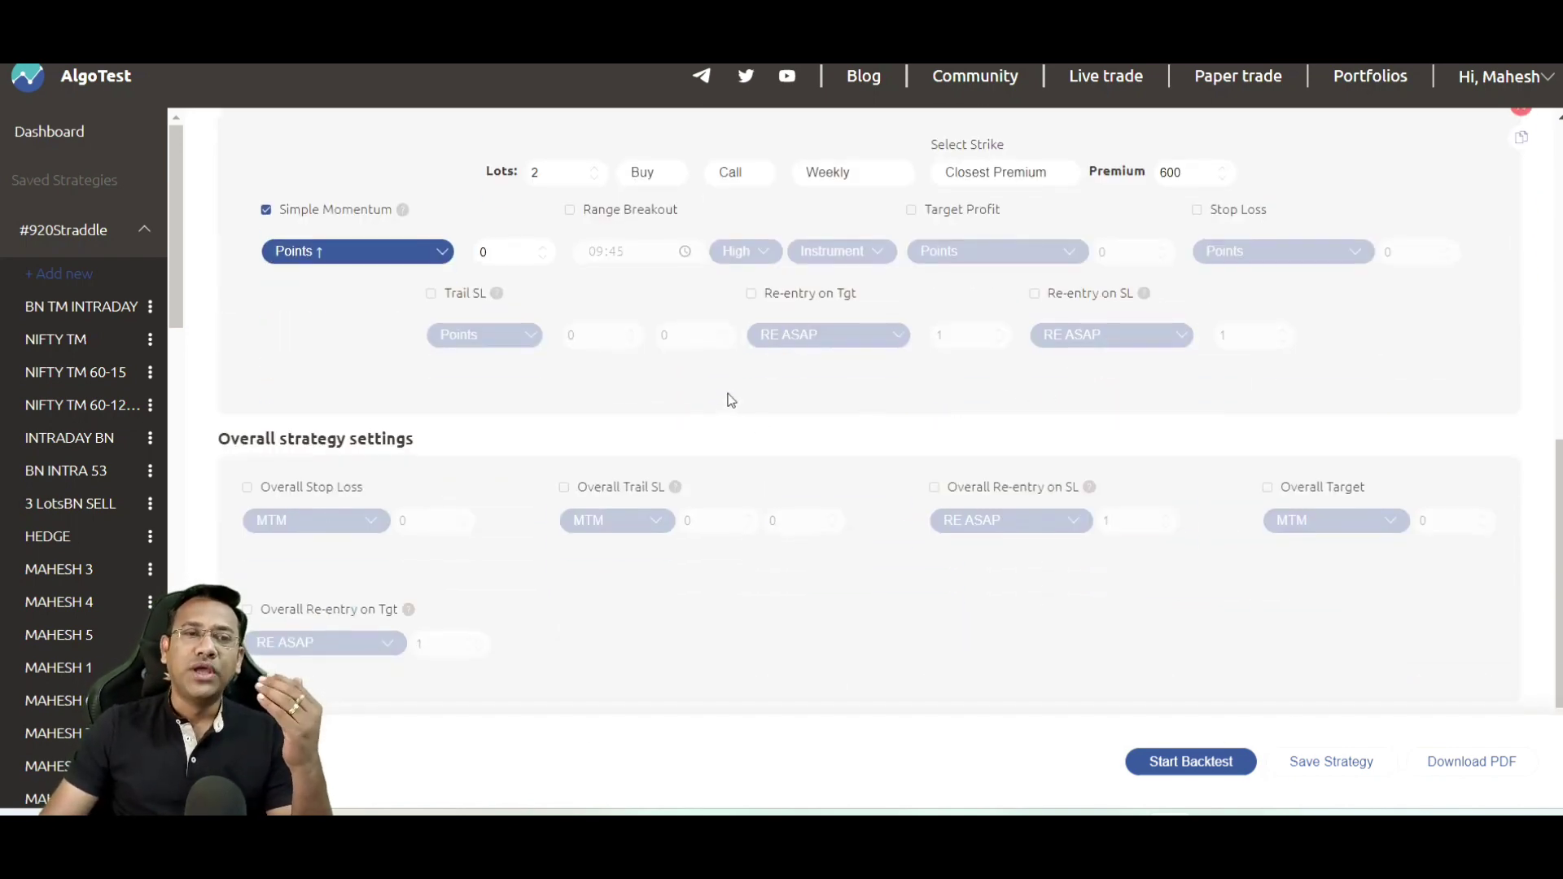
scroll(733, 399, down, 1)
scroll(733, 399, up, 3)
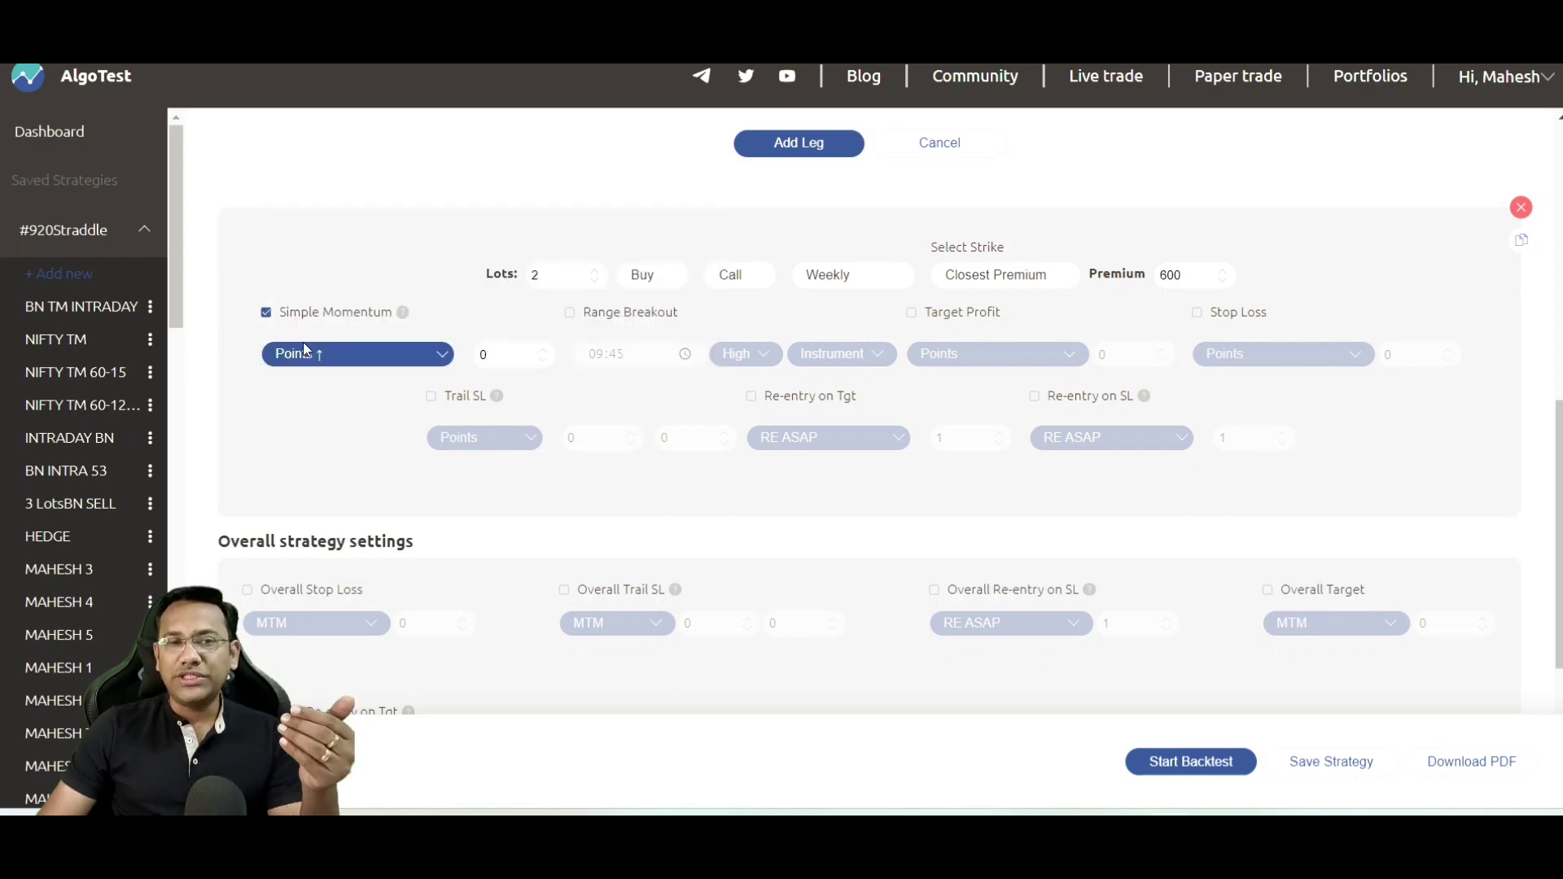
click(410, 357)
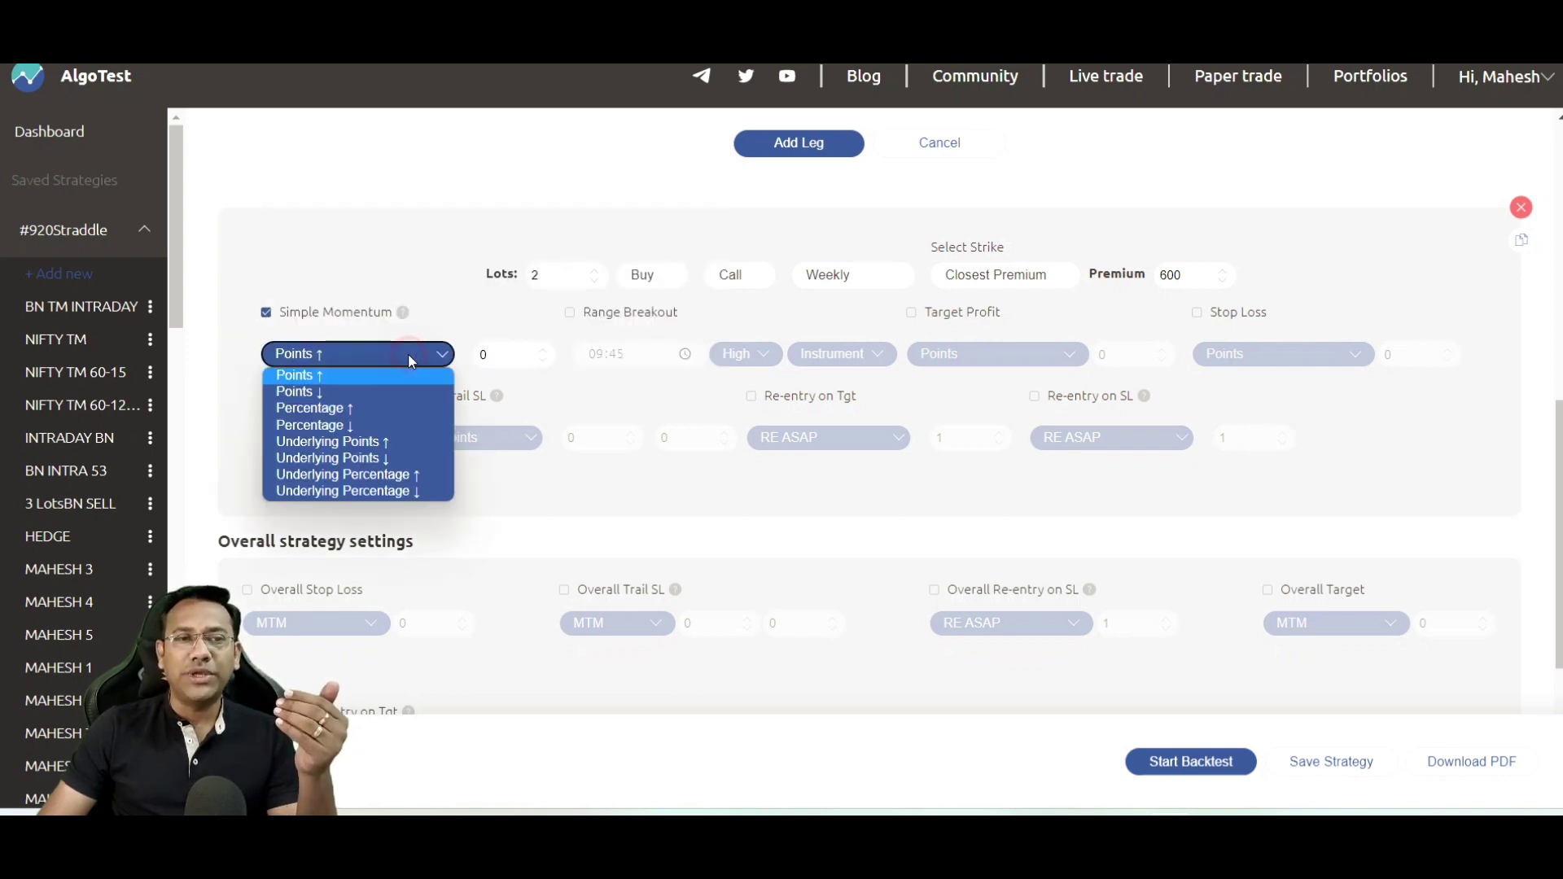
click(352, 378)
click(499, 353)
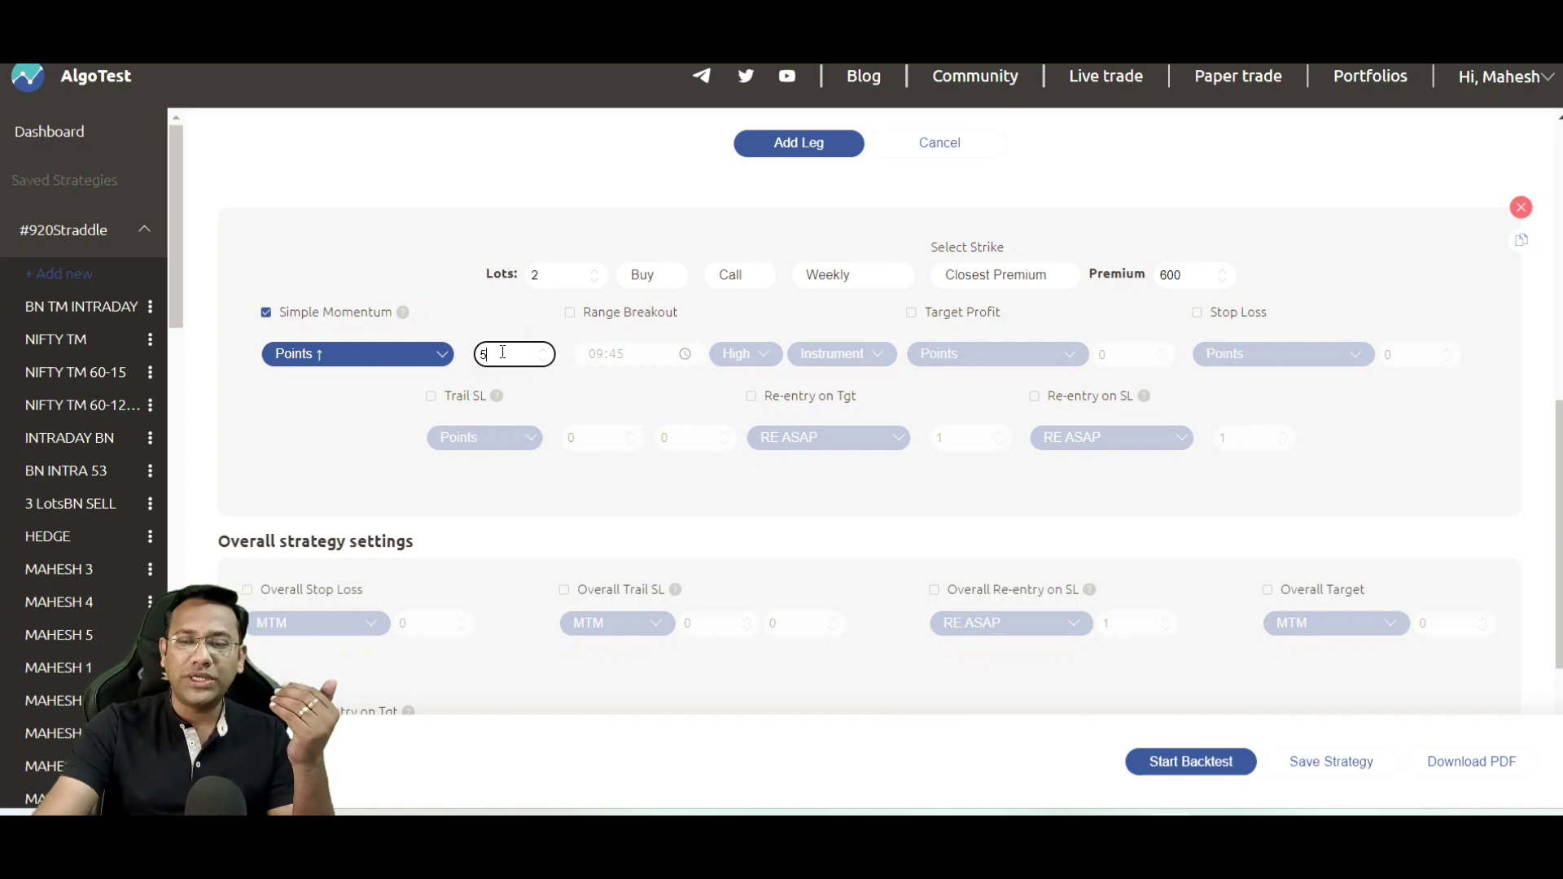
key(BackSpace)
text(5)
click(340, 433)
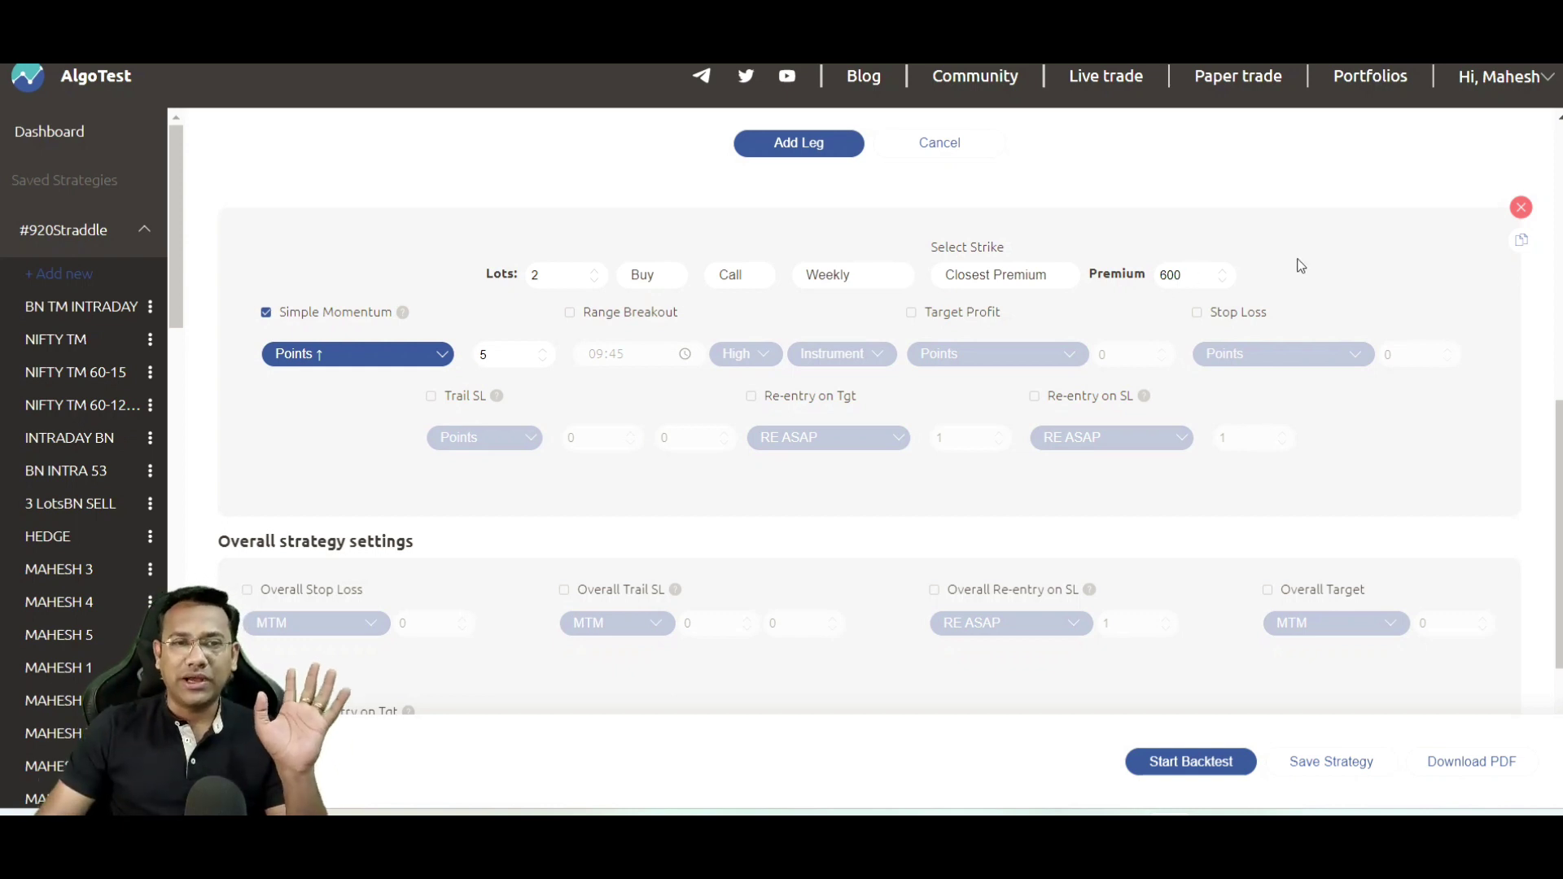
Collapse the #920Straddle strategy list and enable the leg's Target Profit in Points with a value of 600.
click(106, 229)
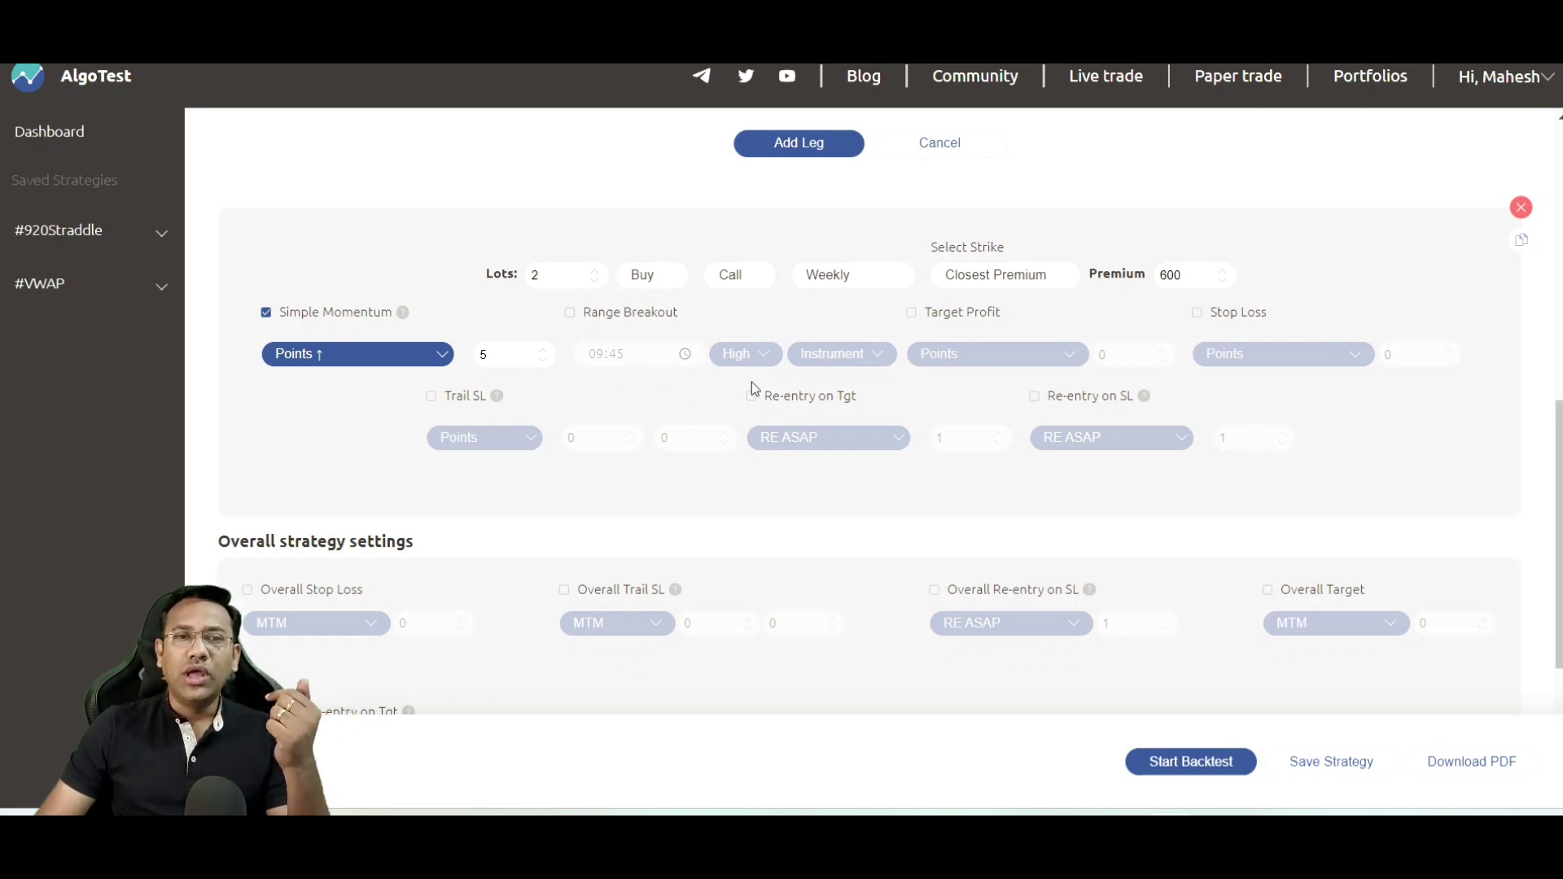
click(912, 313)
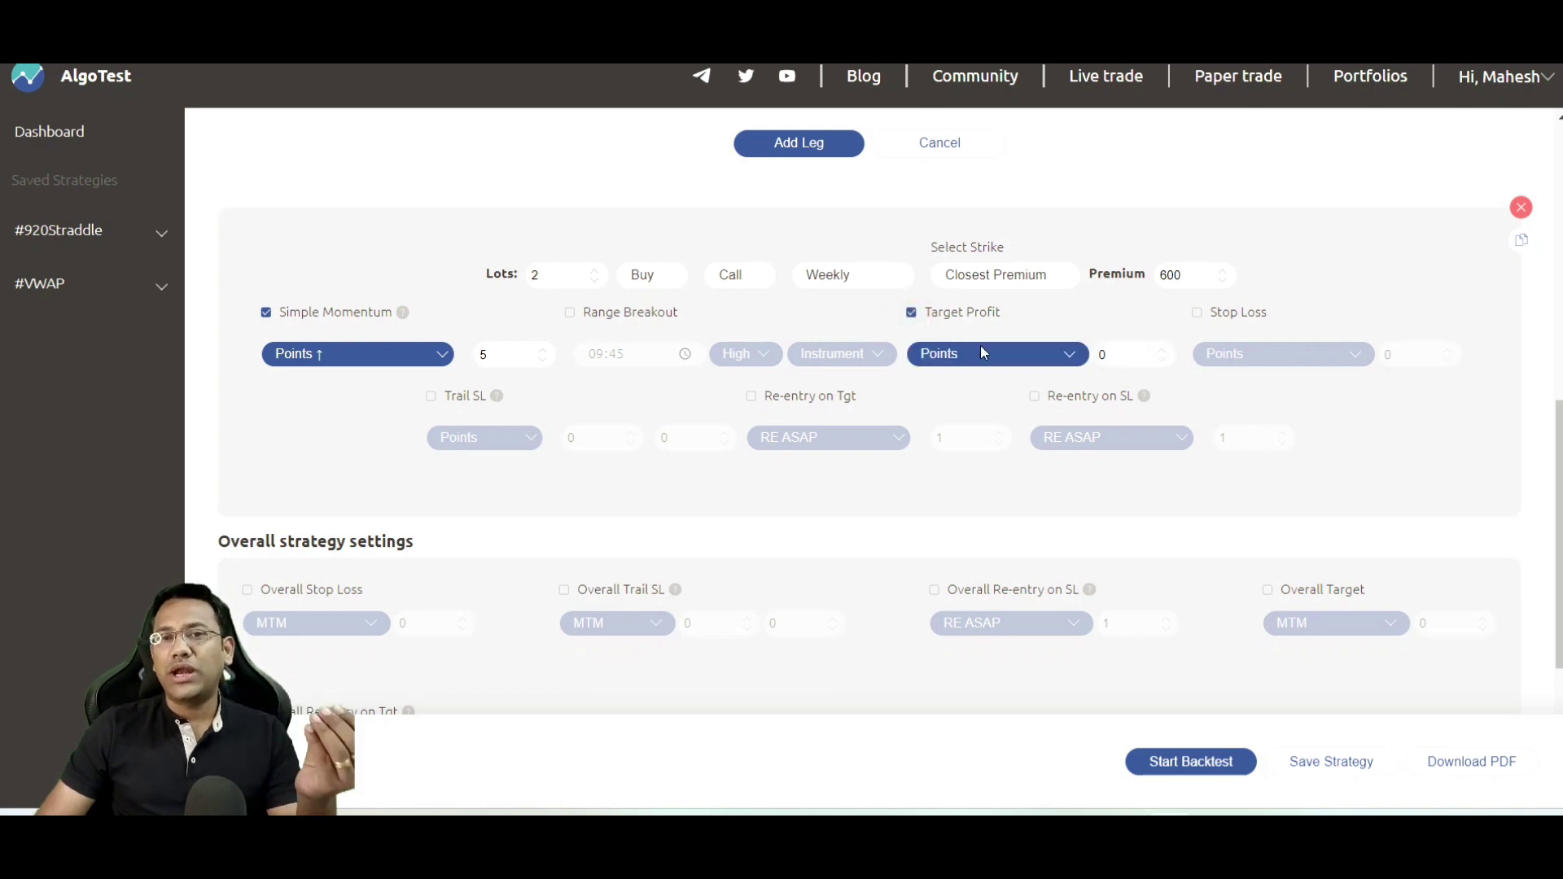
click(985, 363)
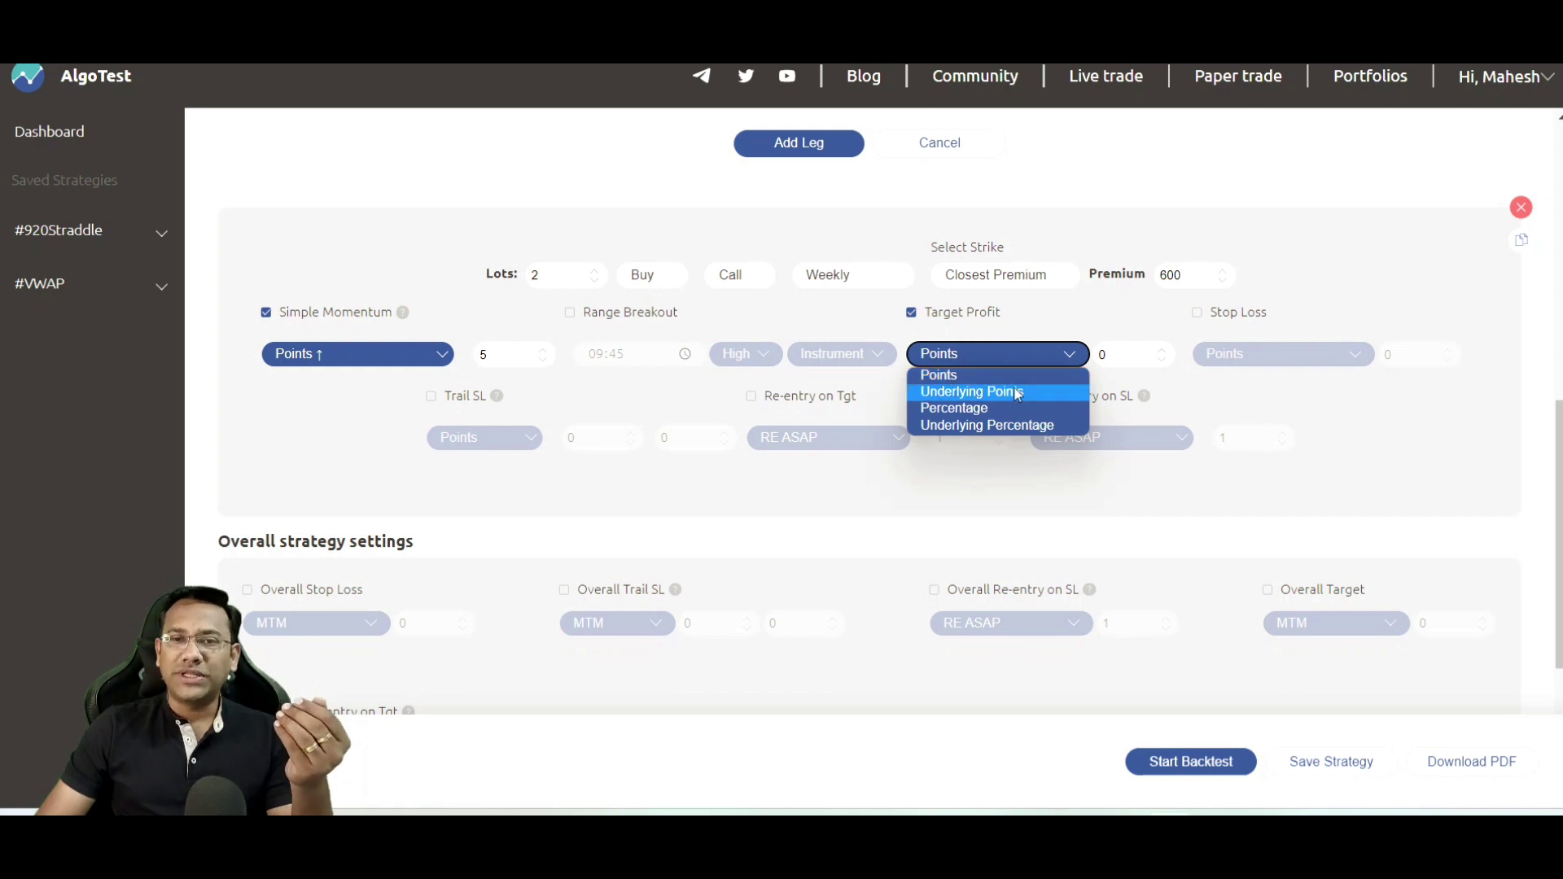
click(993, 378)
click(1131, 350)
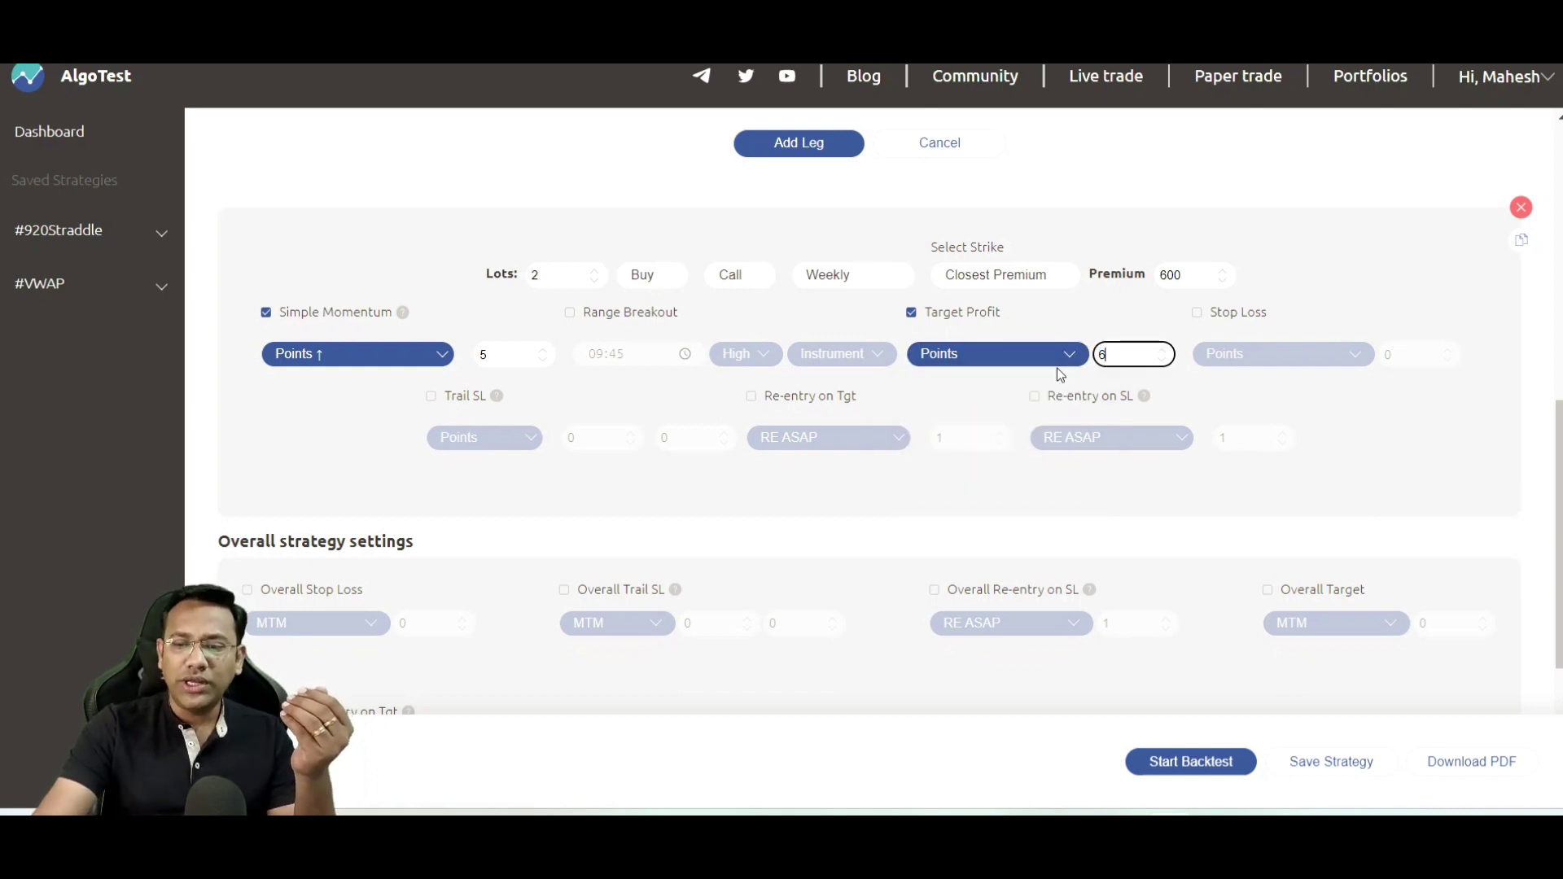
text(600)
click(1330, 446)
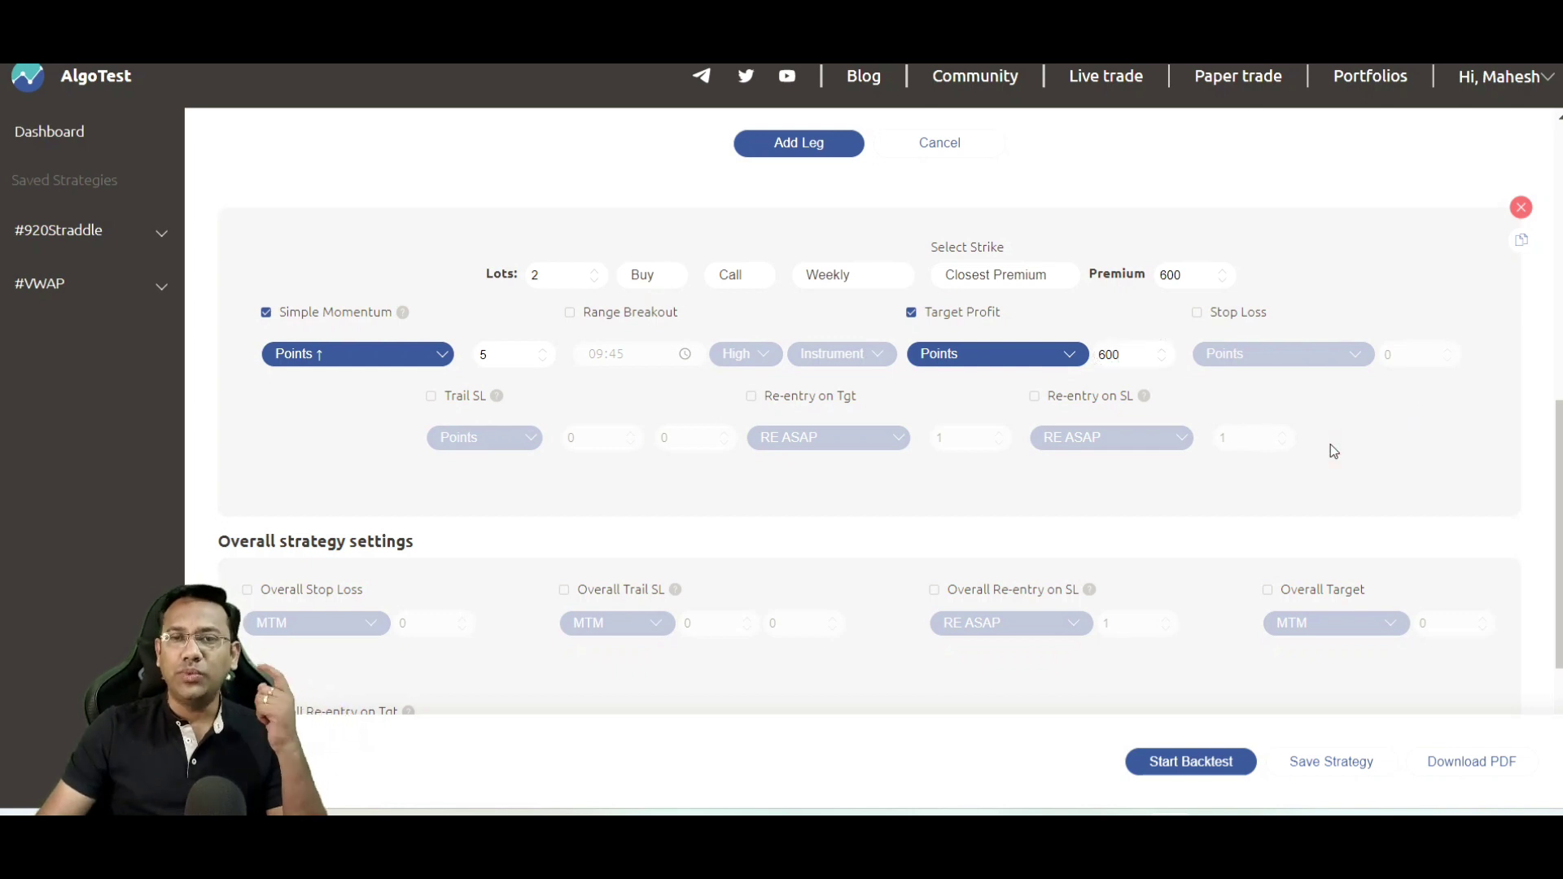
Enable the leg's Stop Loss in Points with a value of 20.
click(1197, 313)
click(1272, 358)
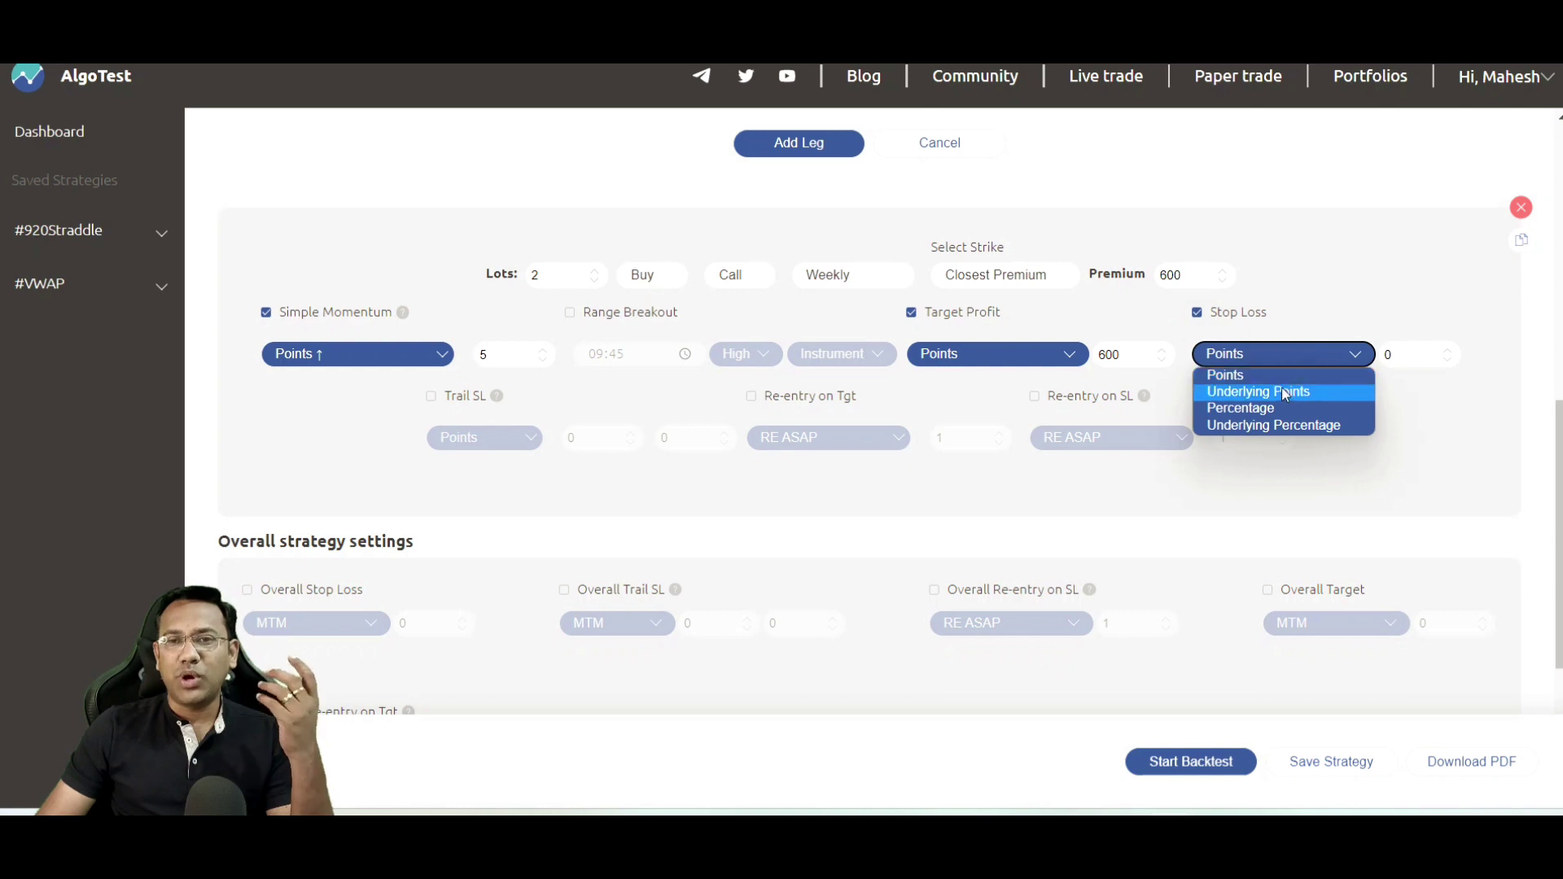
click(1266, 408)
click(1334, 366)
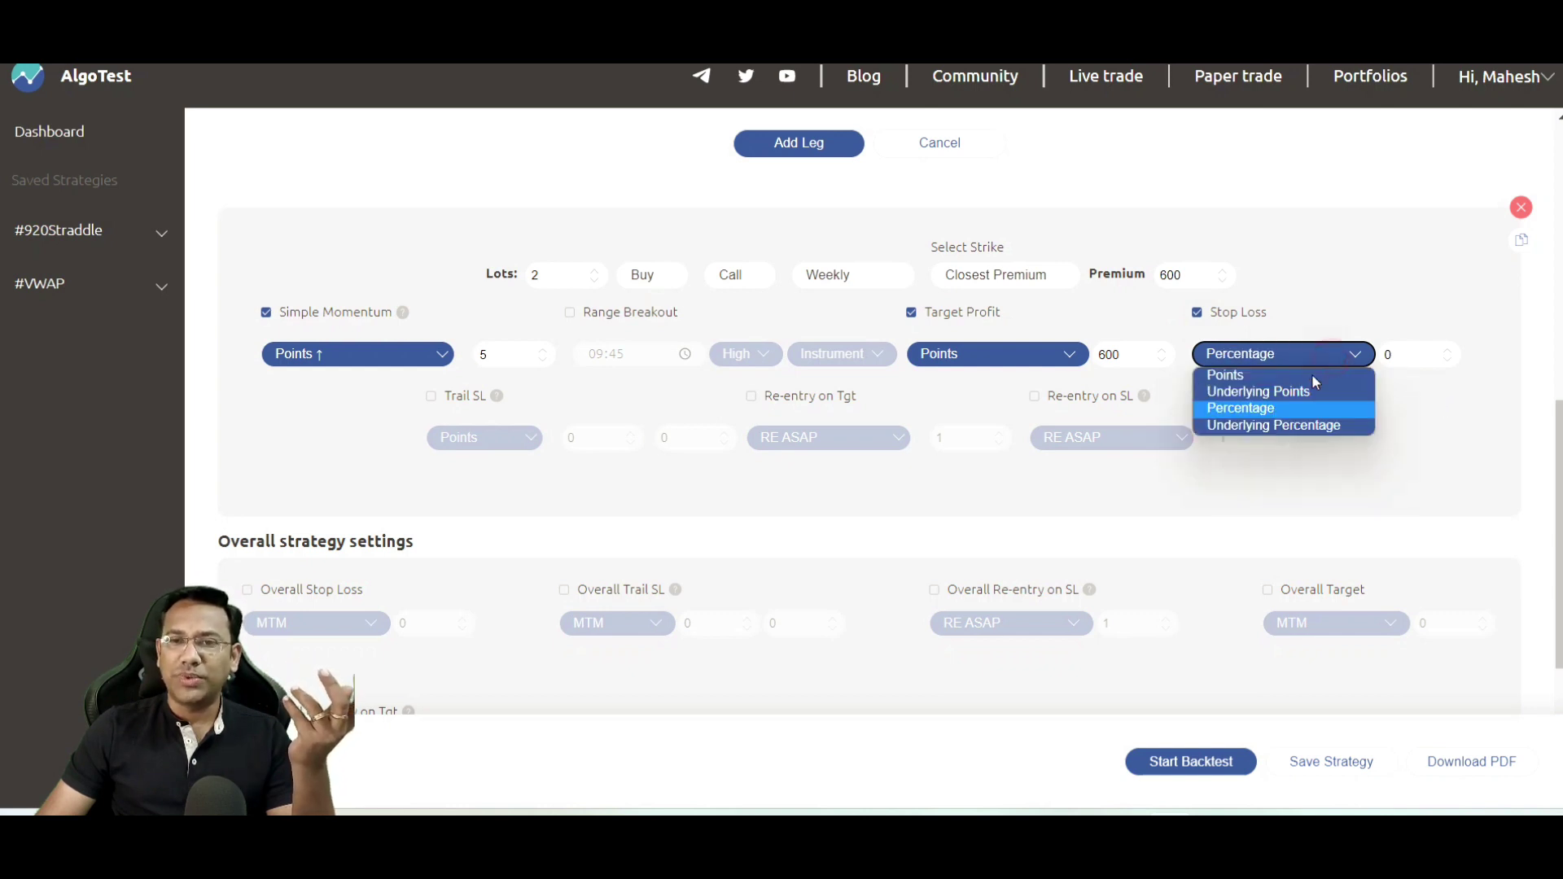
click(1287, 374)
click(1389, 355)
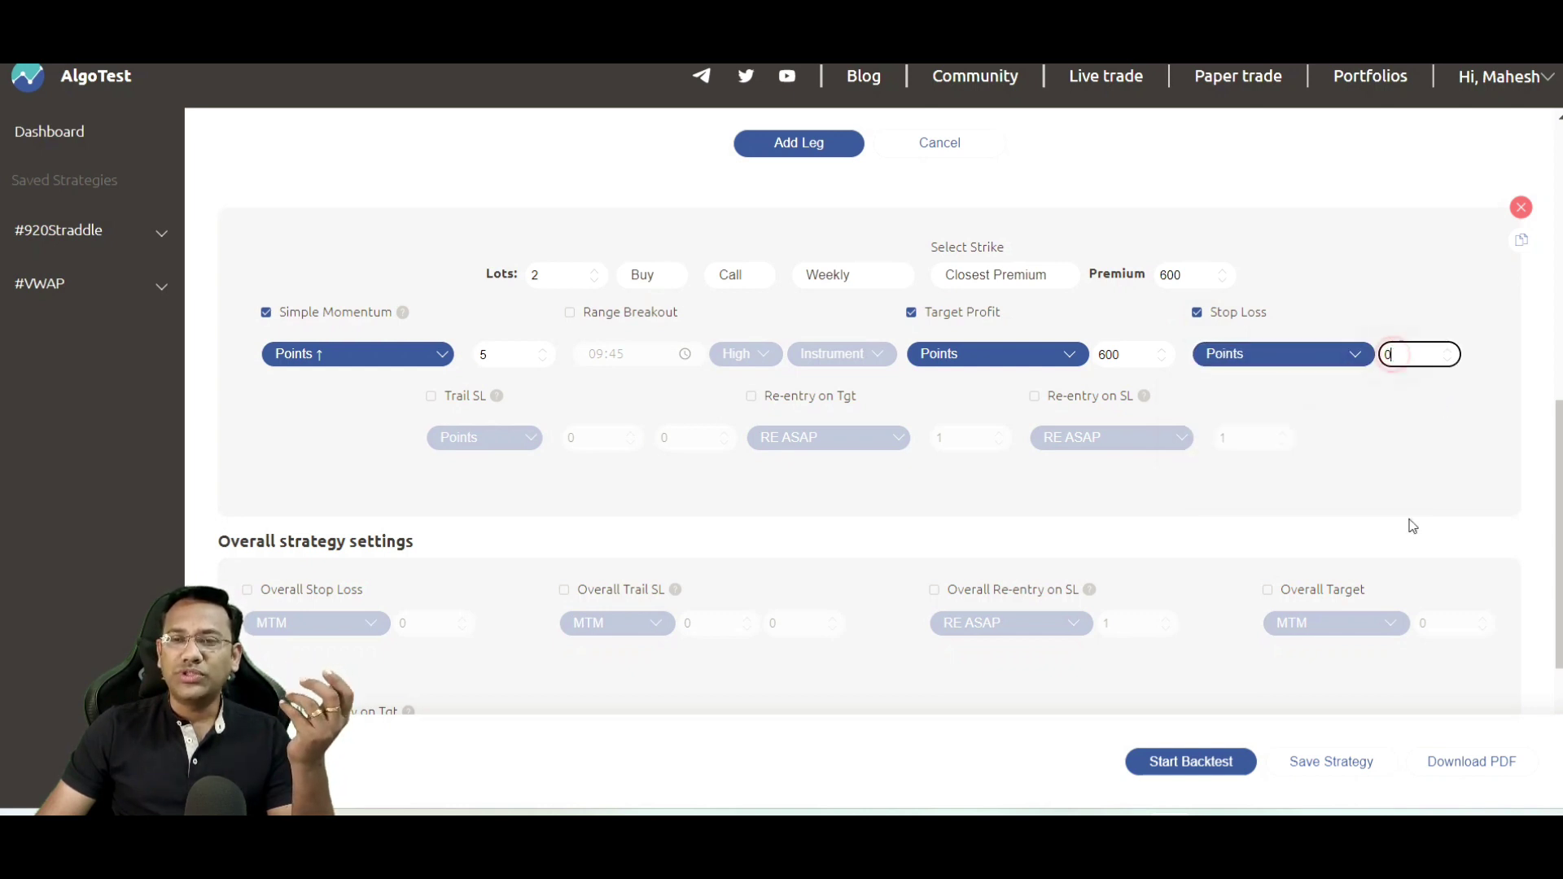
key(BackSpace)
text(20)
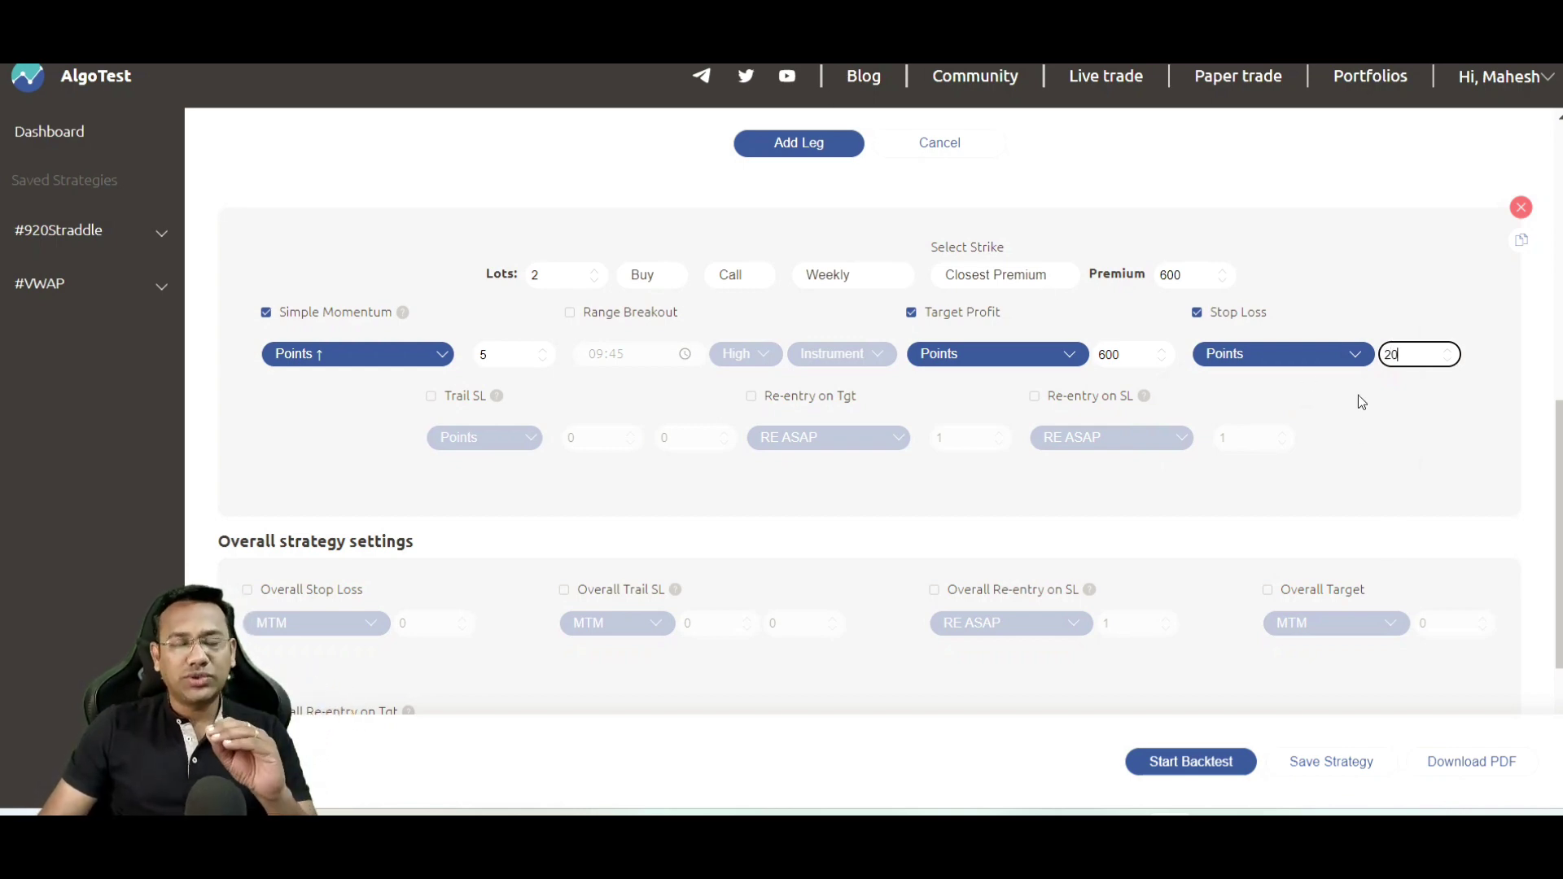
Set the leg's Target Profit to 200 points.
double_click(1124, 359)
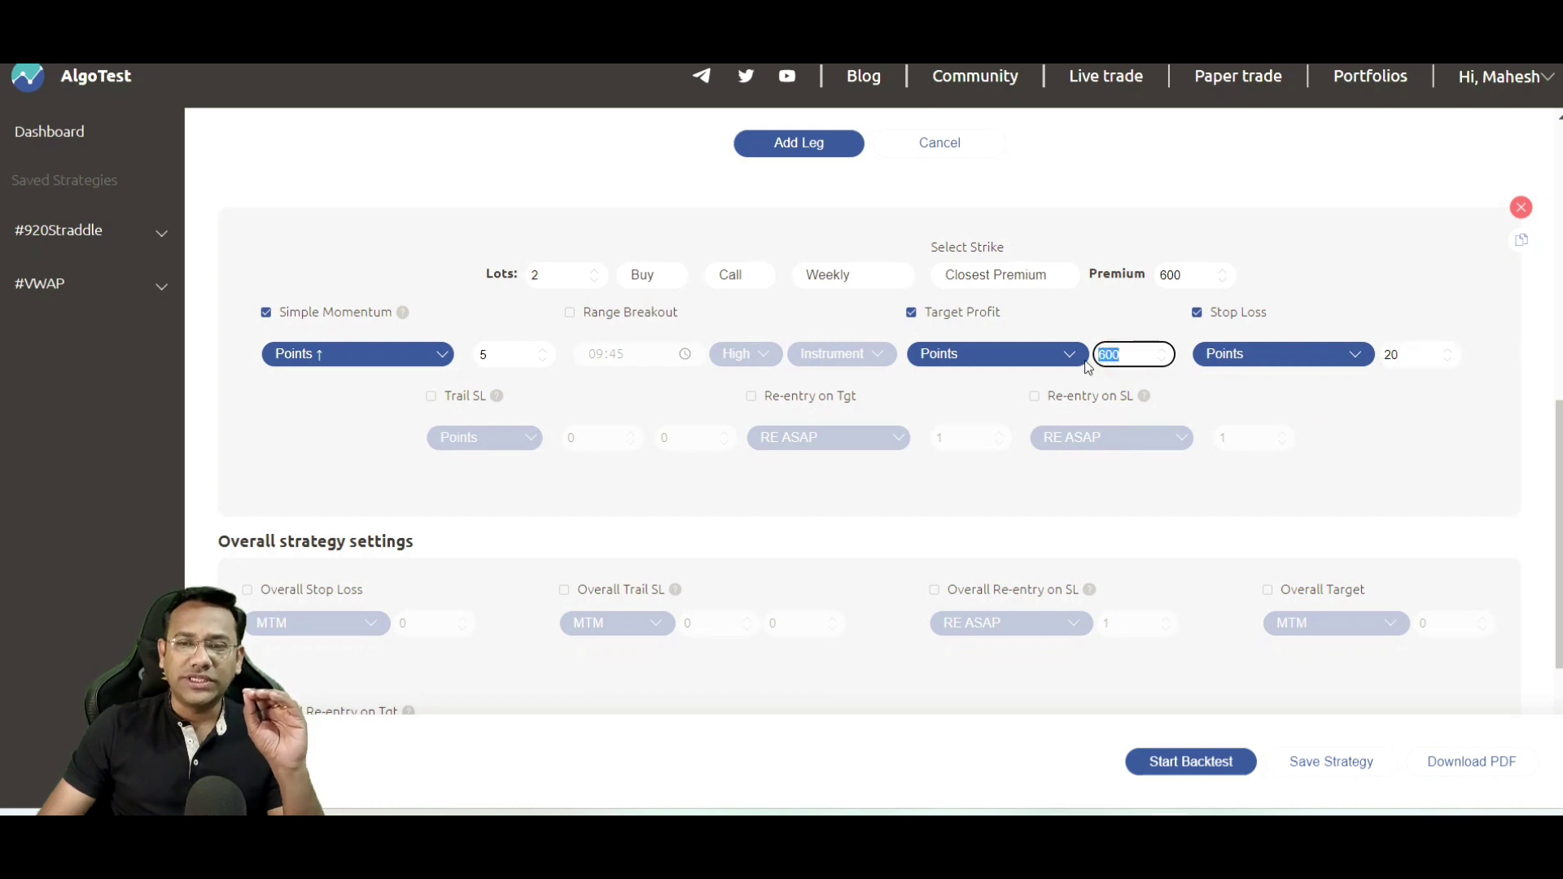
text(200)
click(1314, 398)
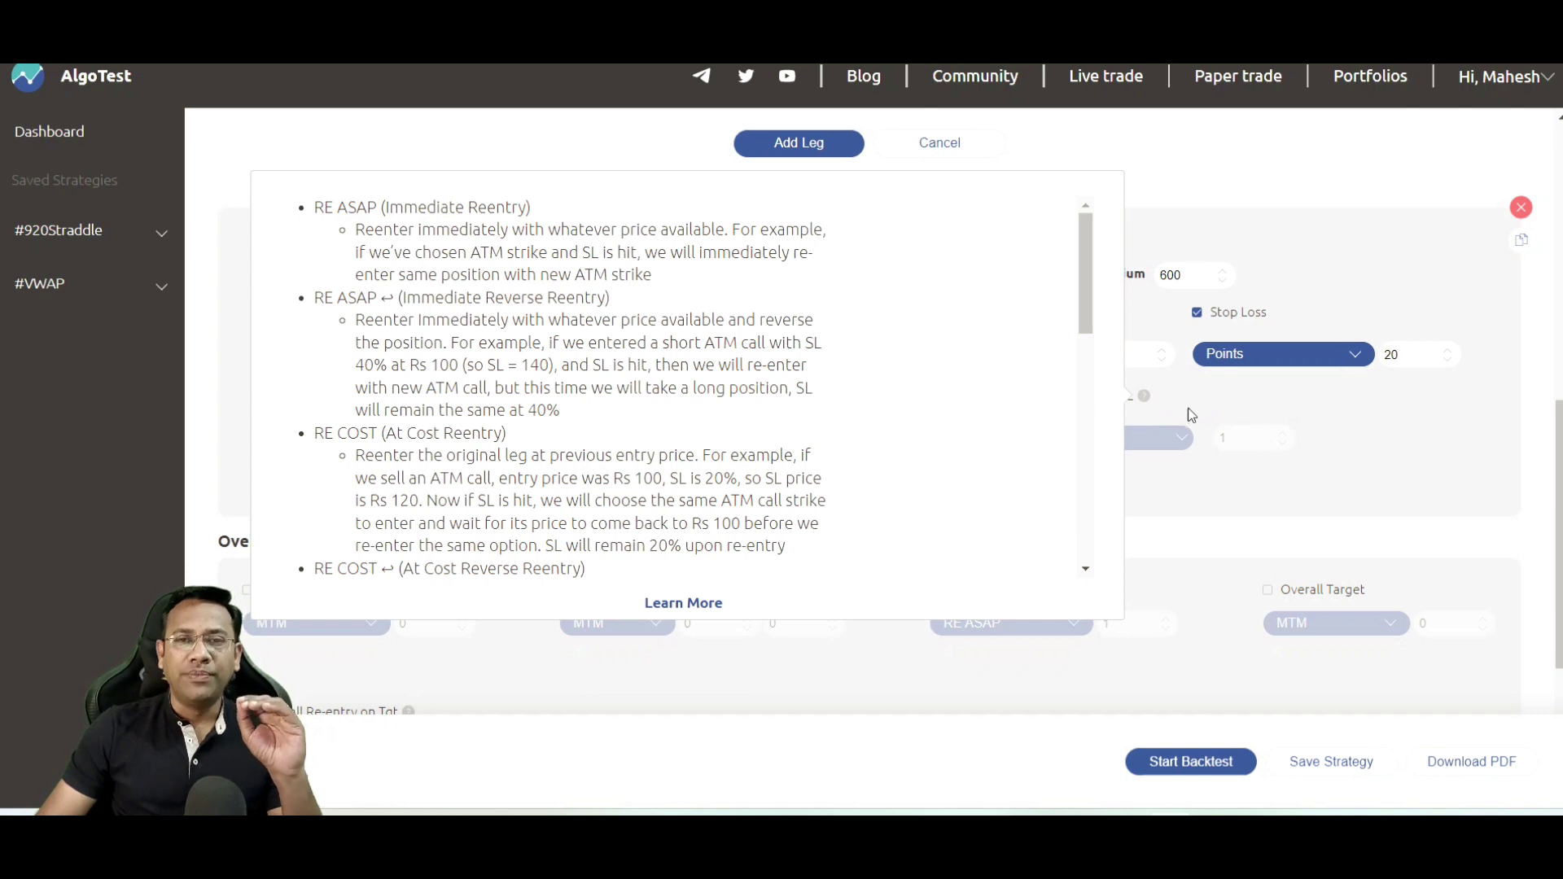
Enable the leg's Trail SL in Points, moving the stop loss by 3 for every 5 points in favour.
scroll(1349, 412, down, 1)
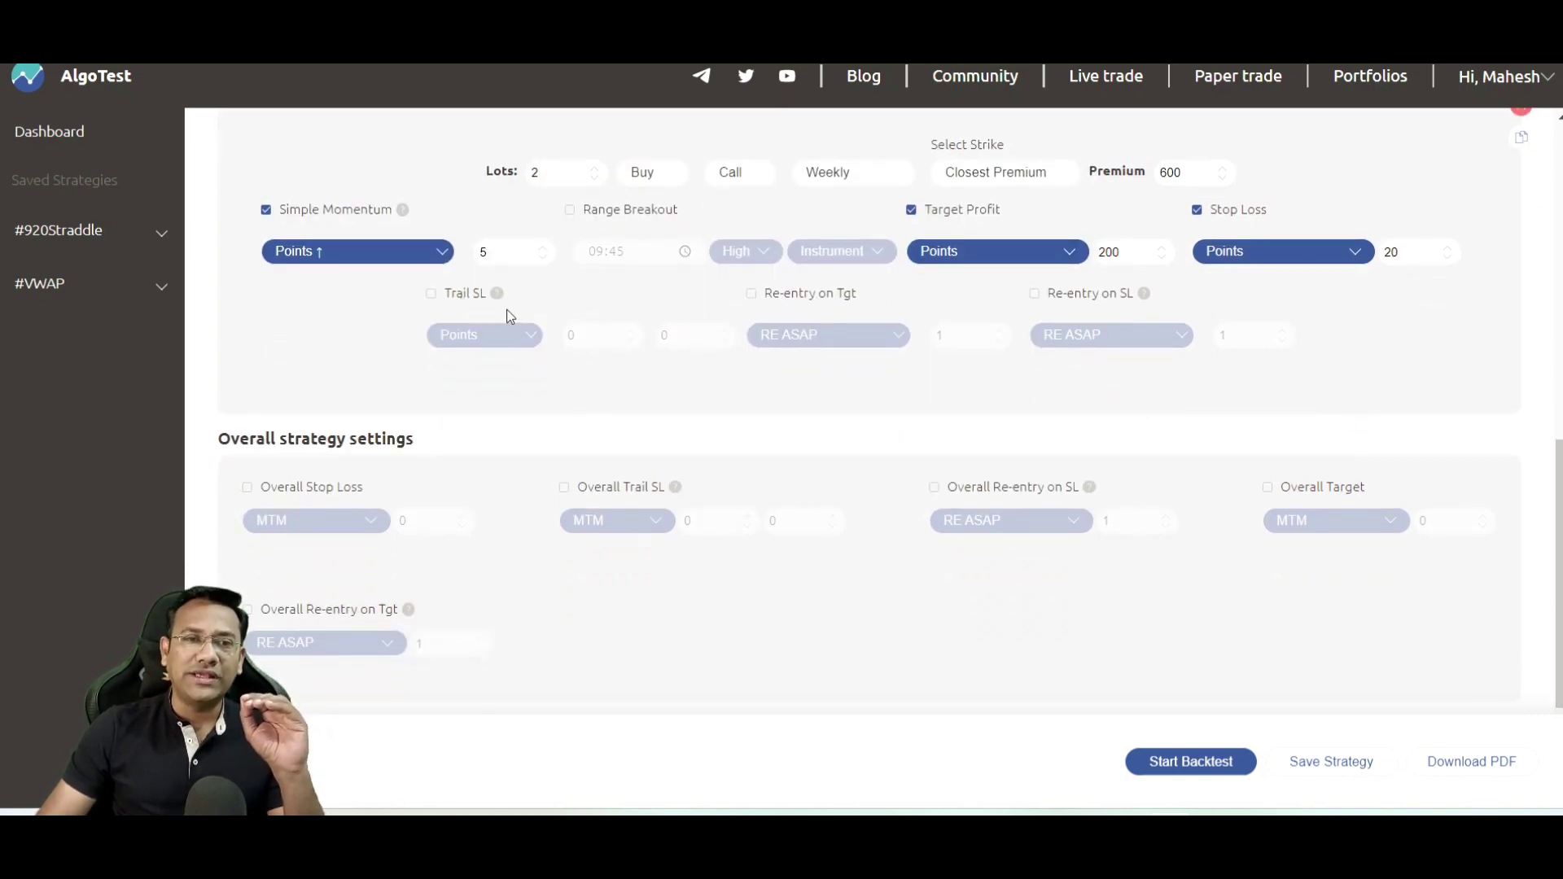
mouse_move(496, 295)
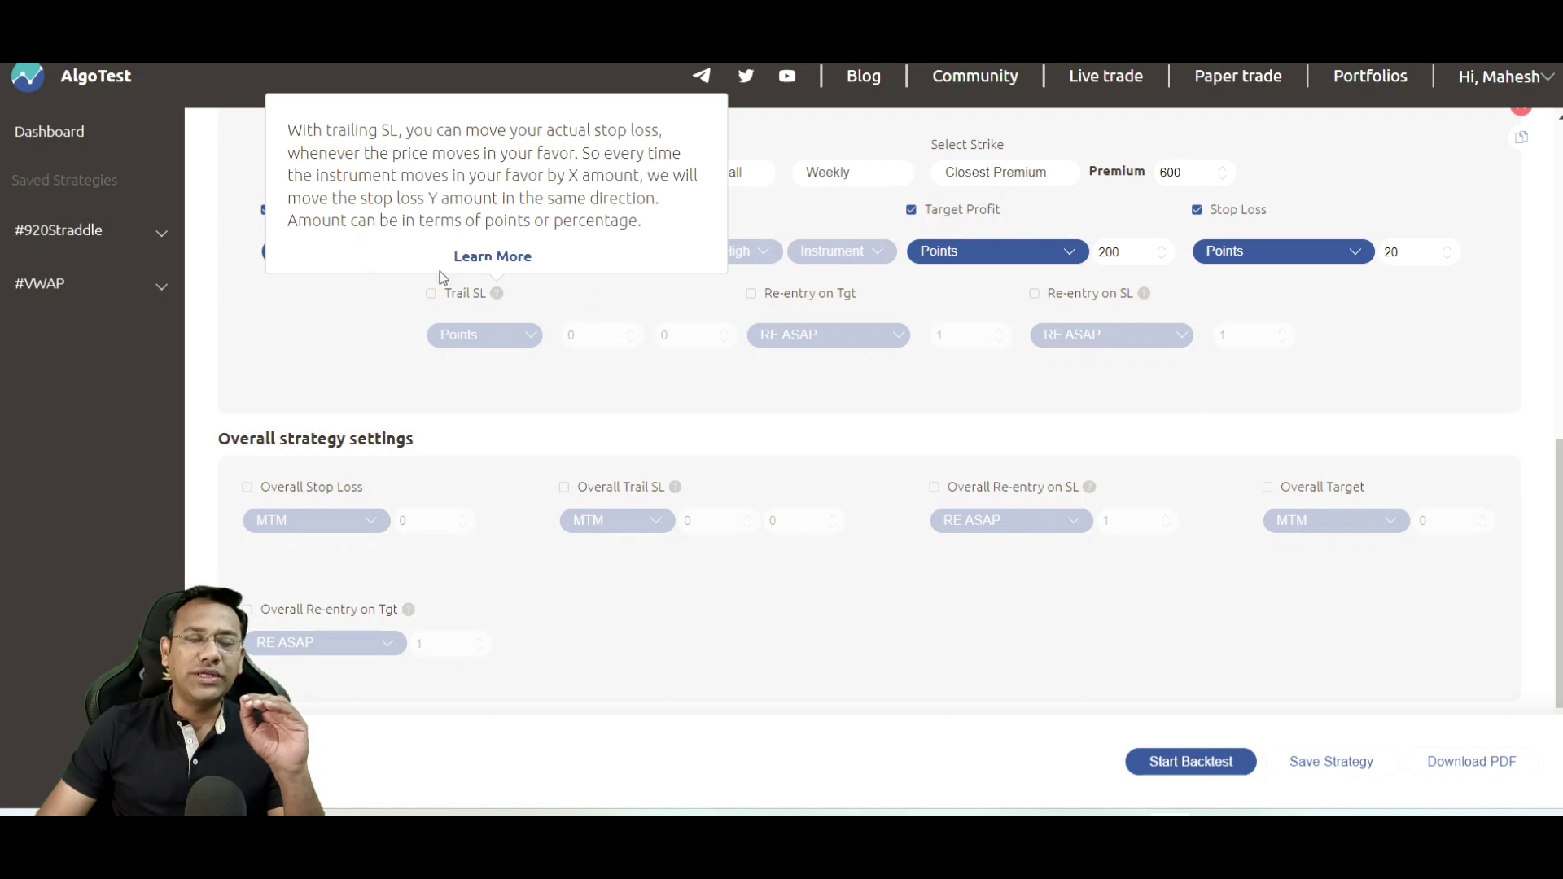
click(430, 293)
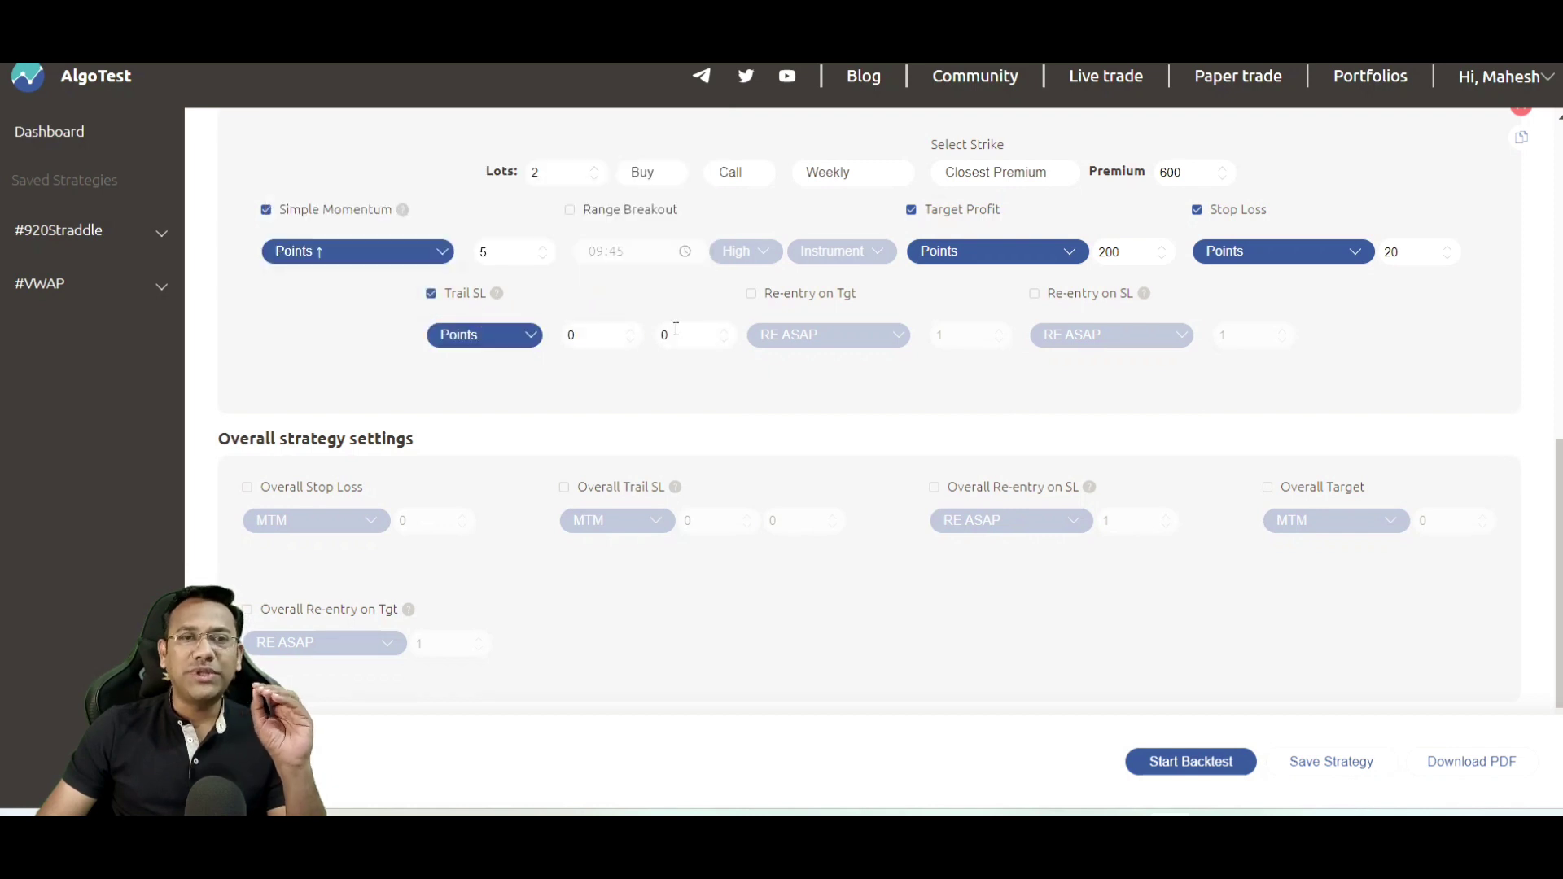
double_click(606, 344)
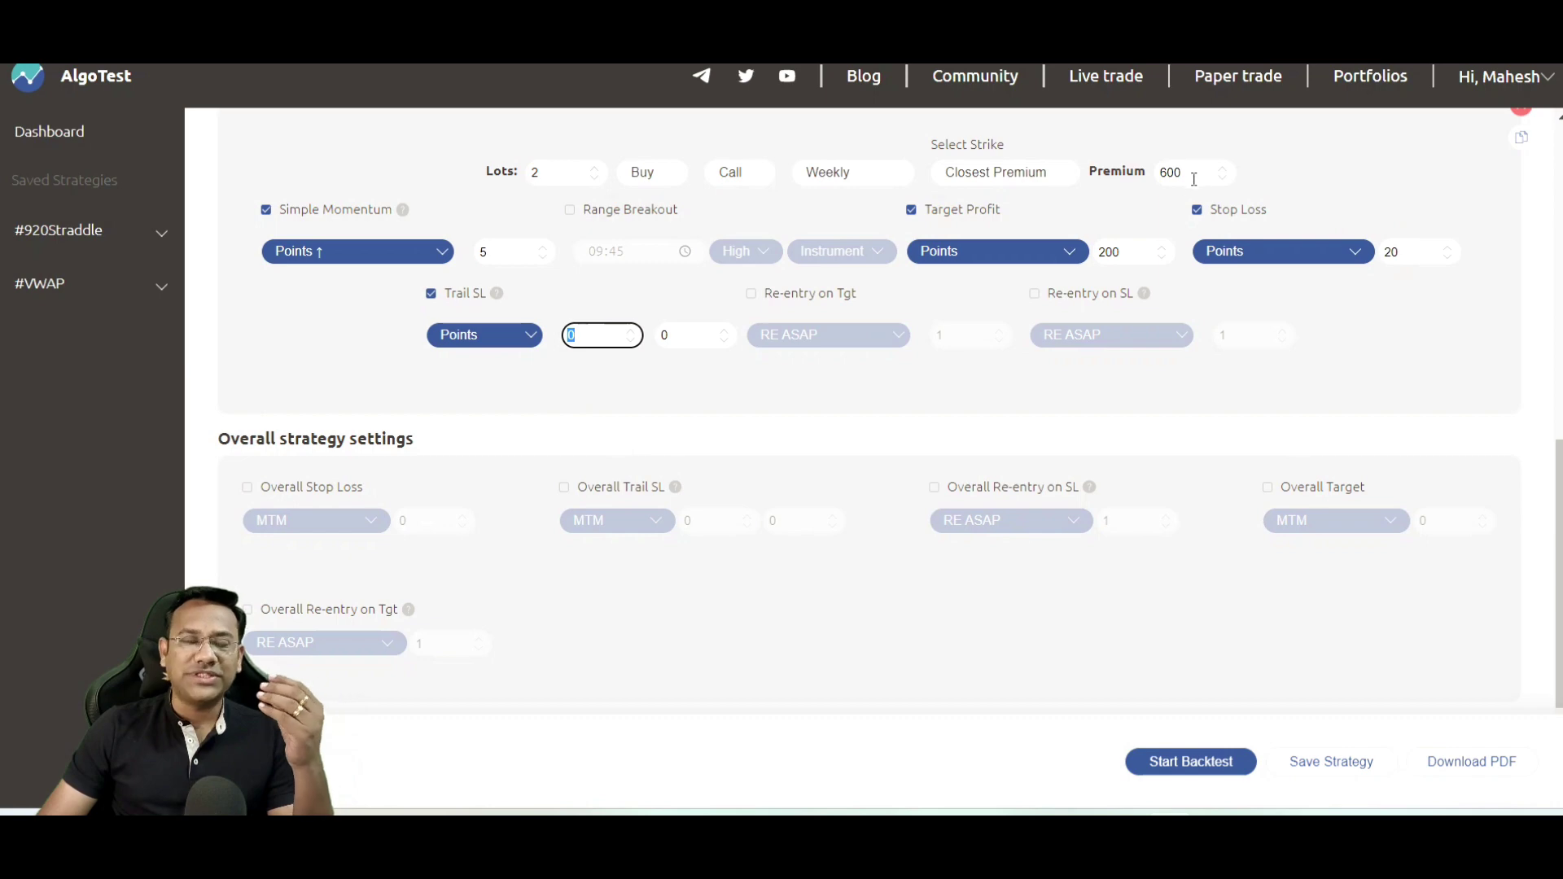
mouse_move(1146, 293)
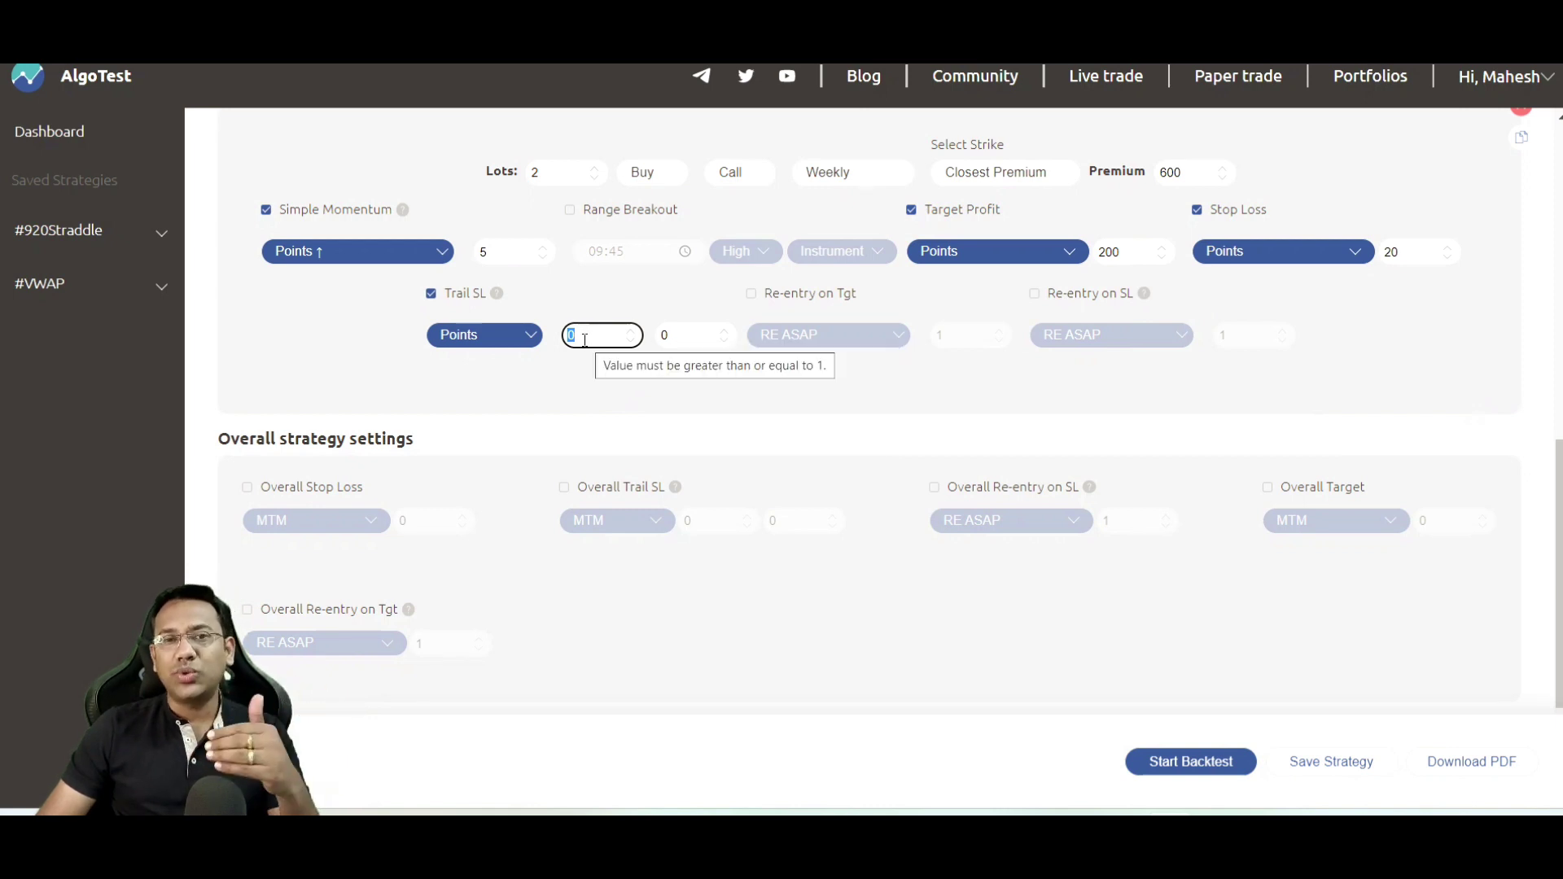
text(5)
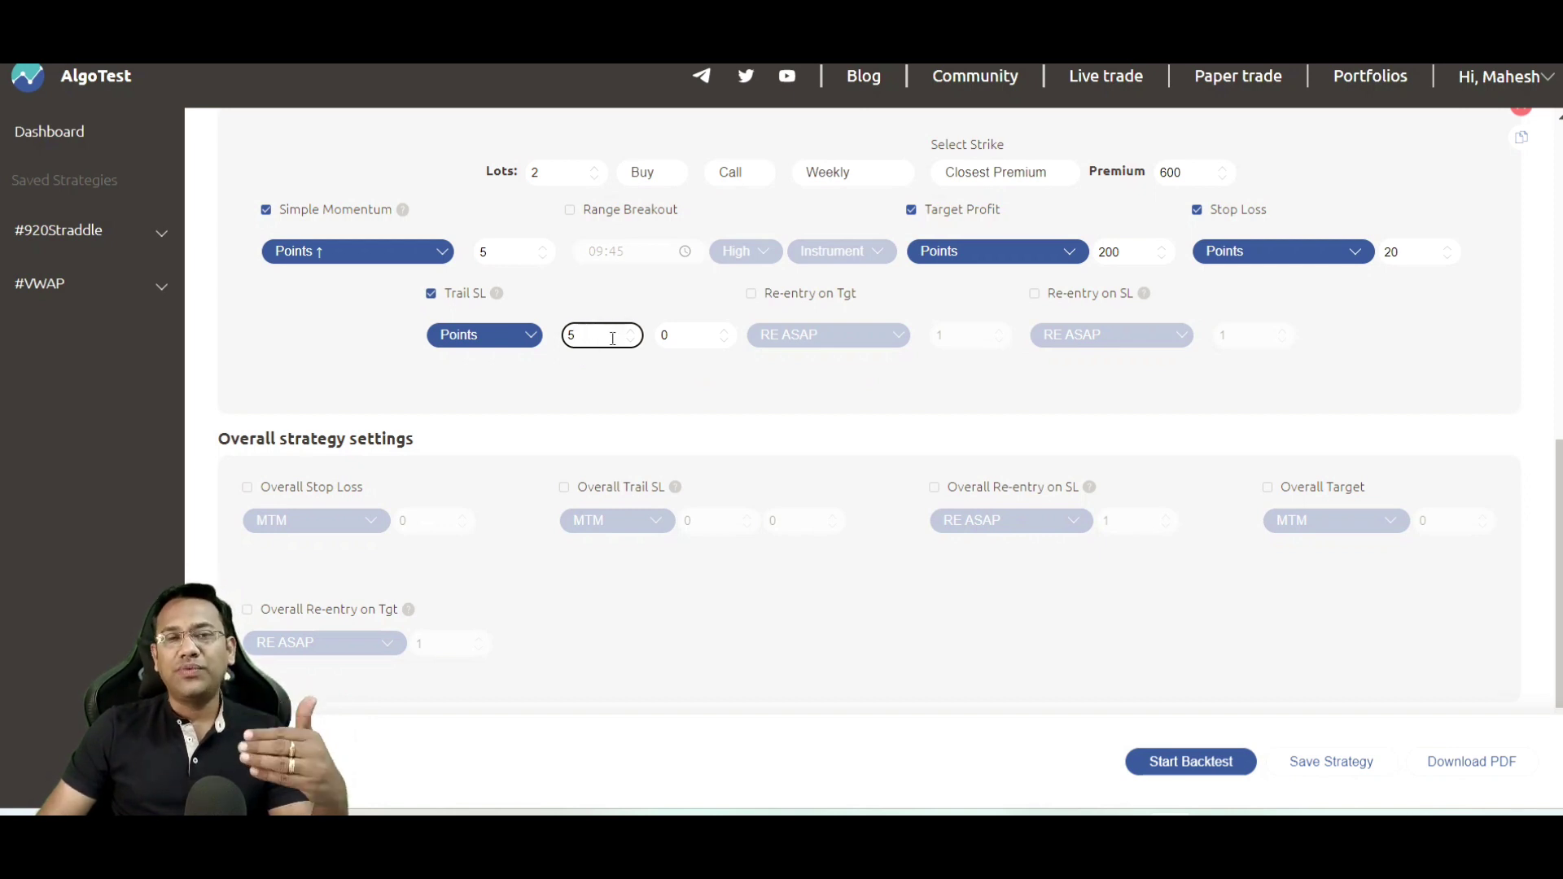
click(677, 334)
text(3)
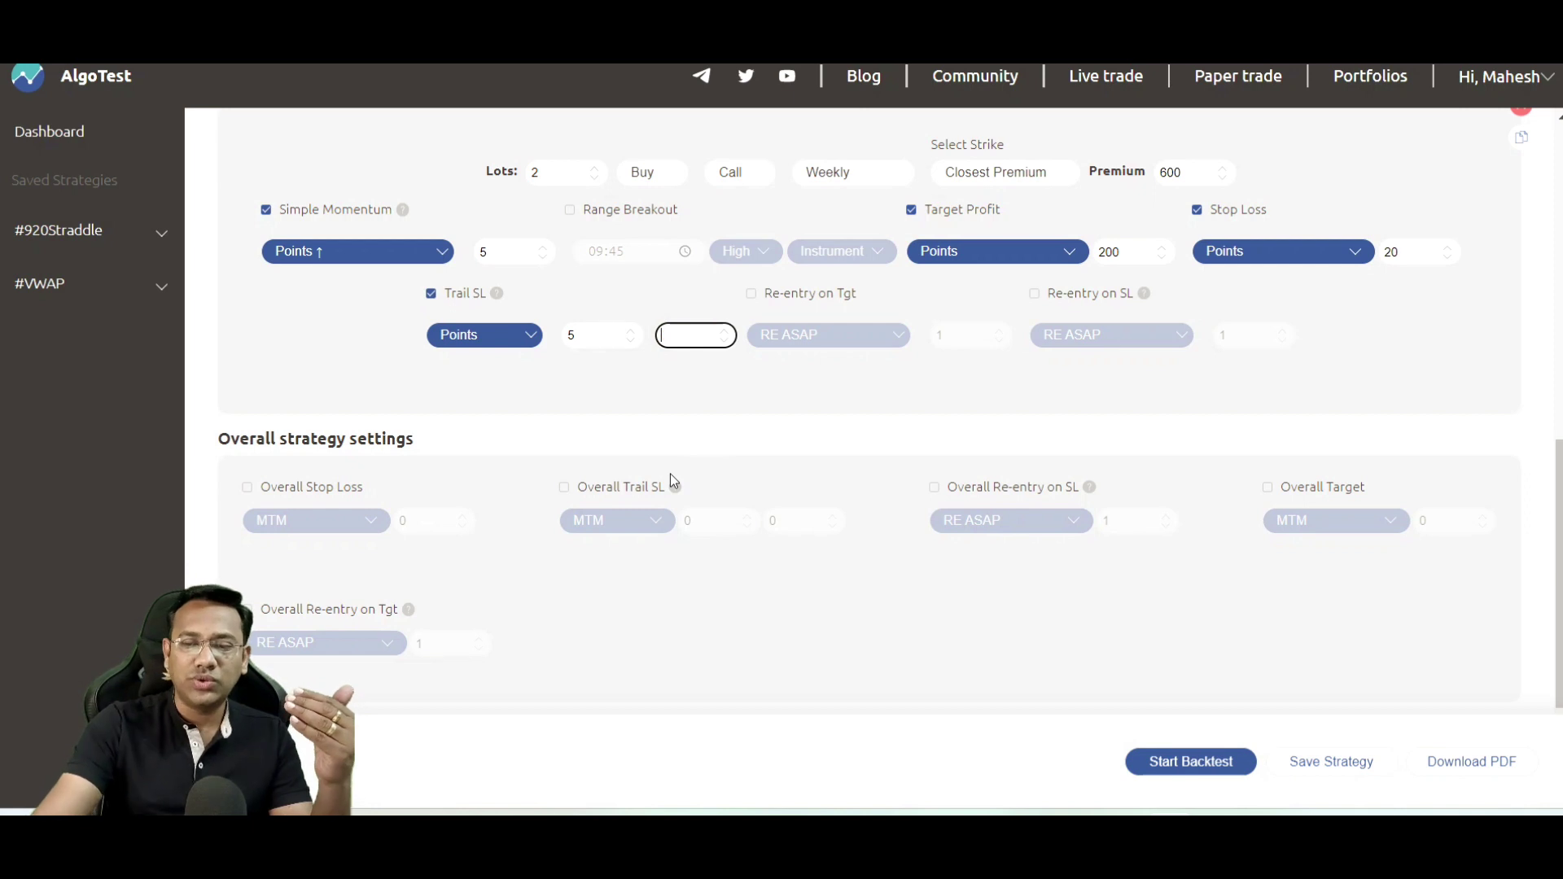
Review the leg's Re-entry on Tgt types and read the re-entry help text, leaving Re-entry on Tgt disabled.
click(1297, 378)
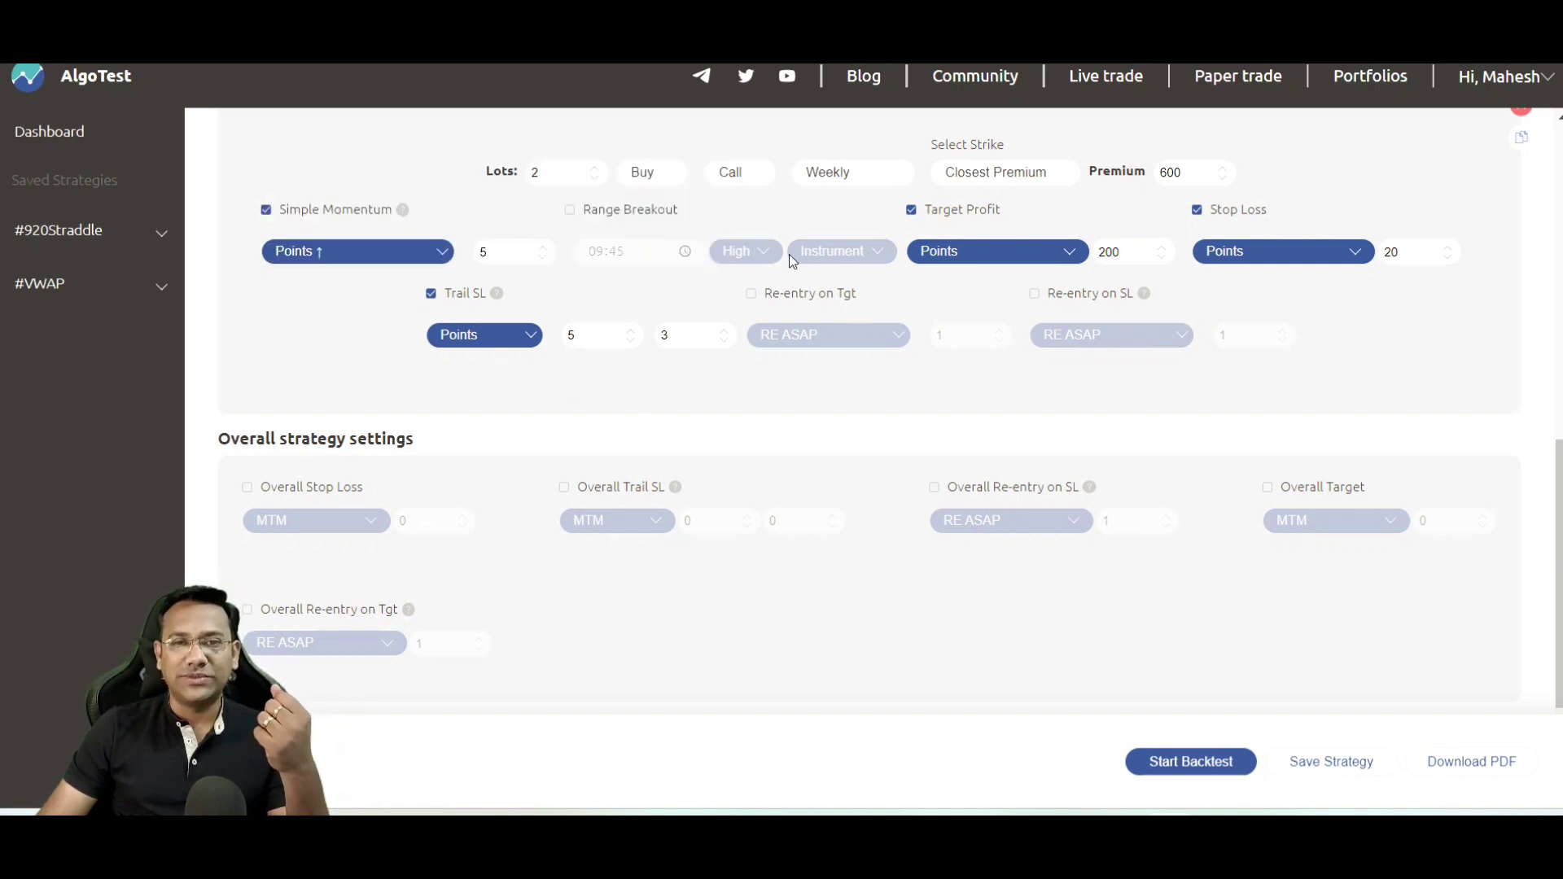
click(752, 294)
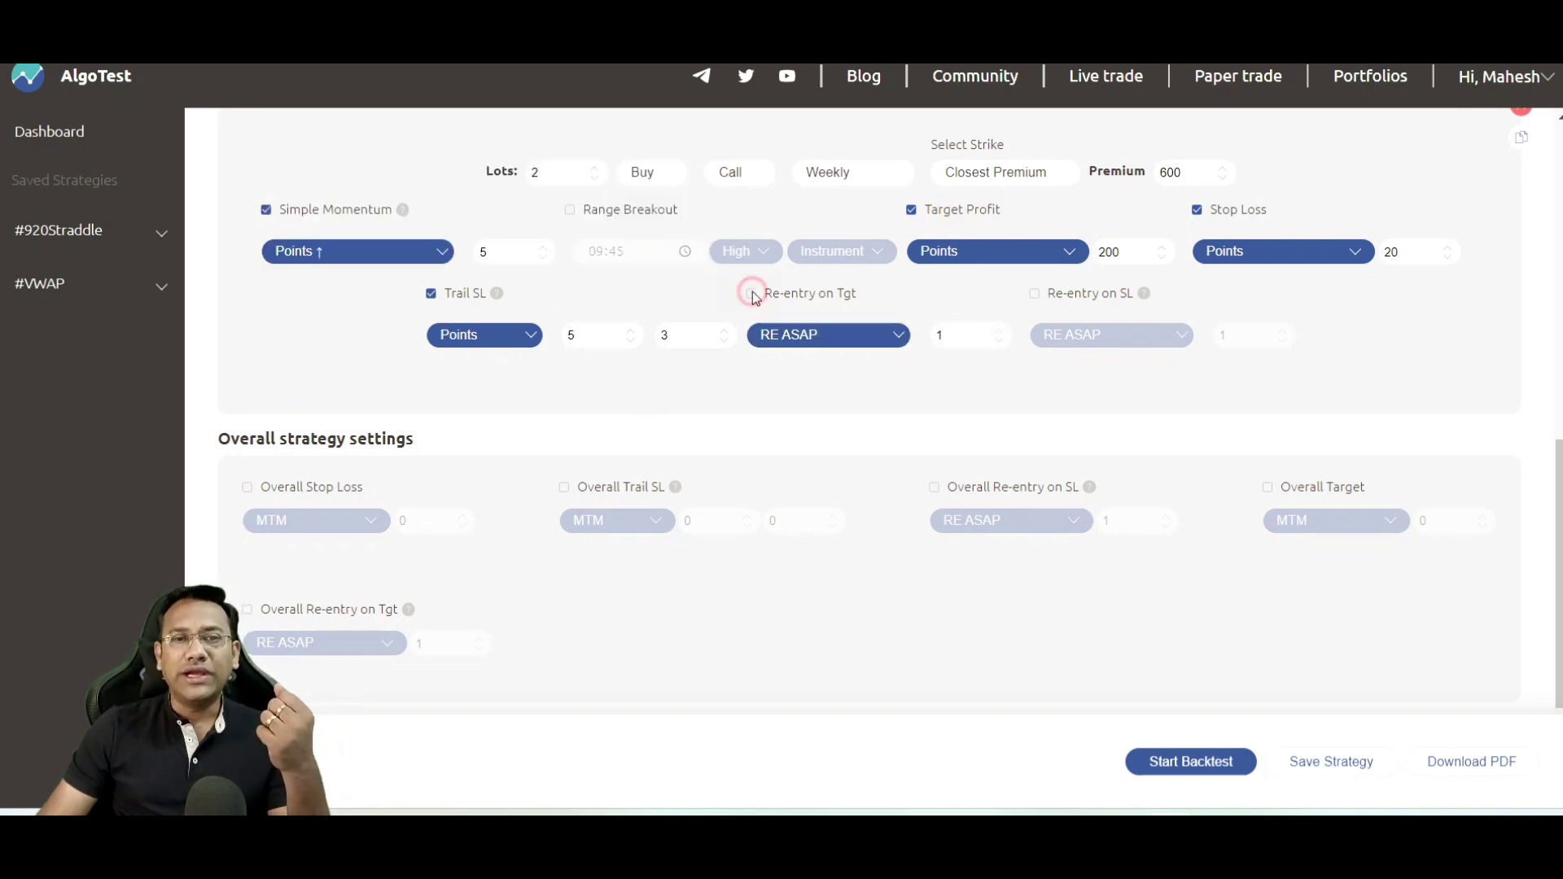
click(887, 343)
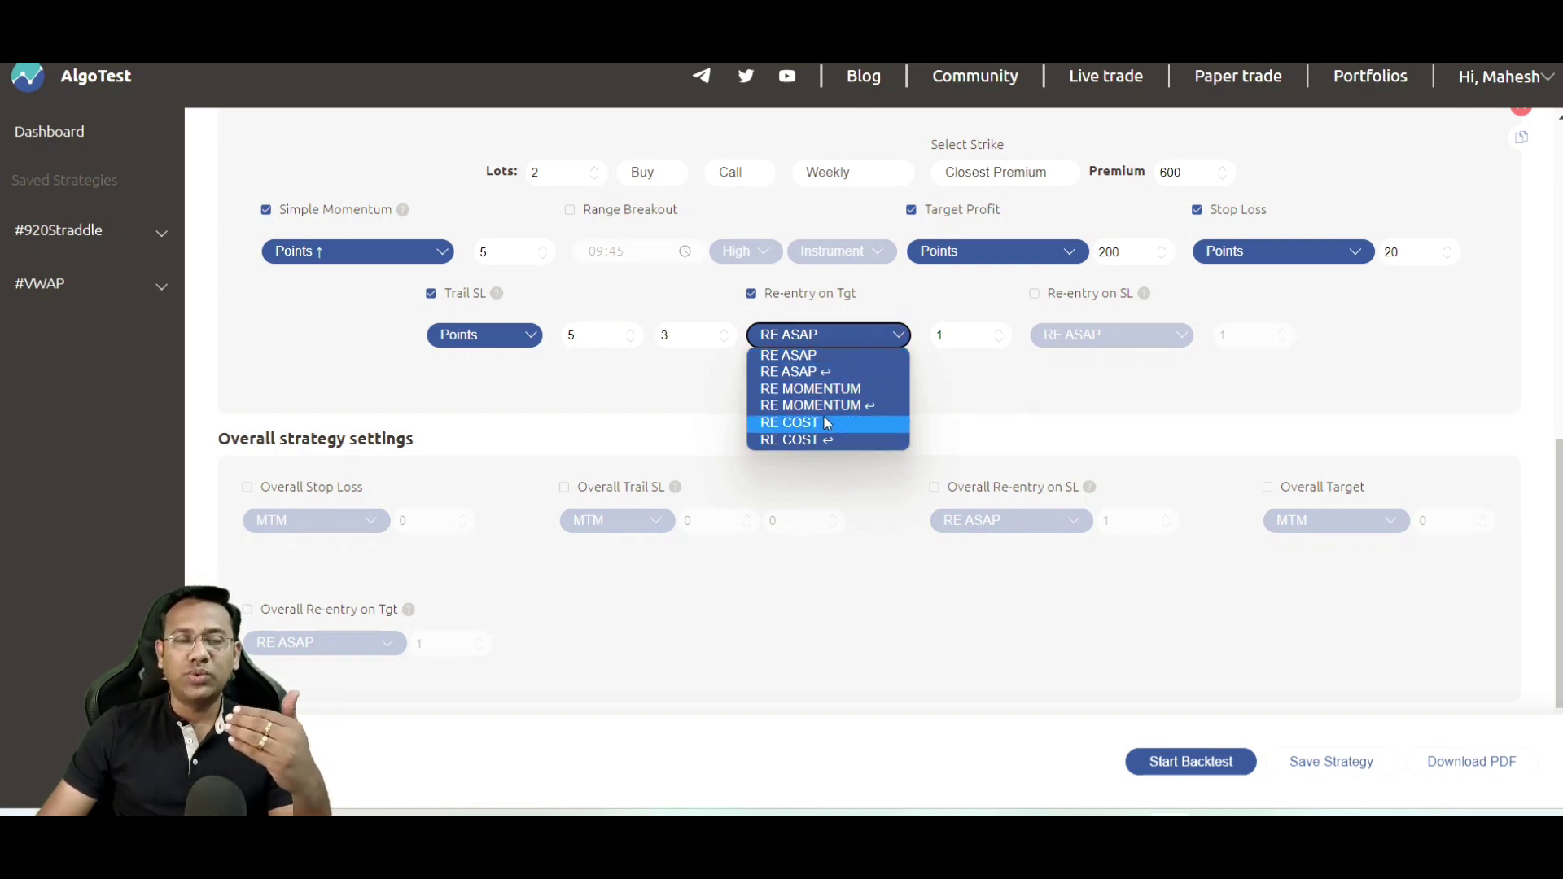
click(754, 313)
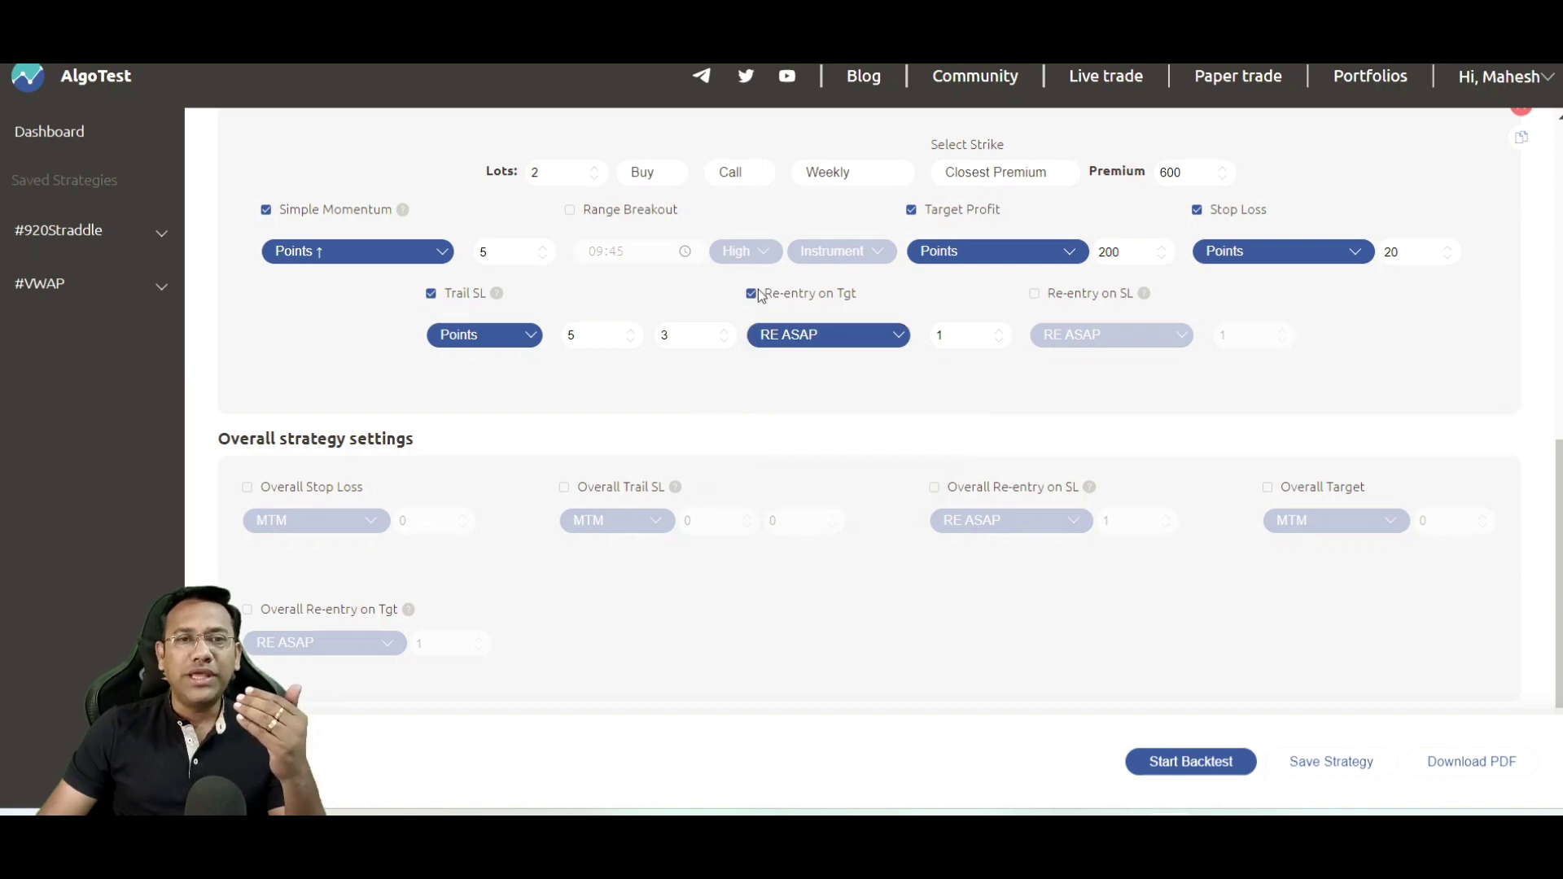
click(752, 294)
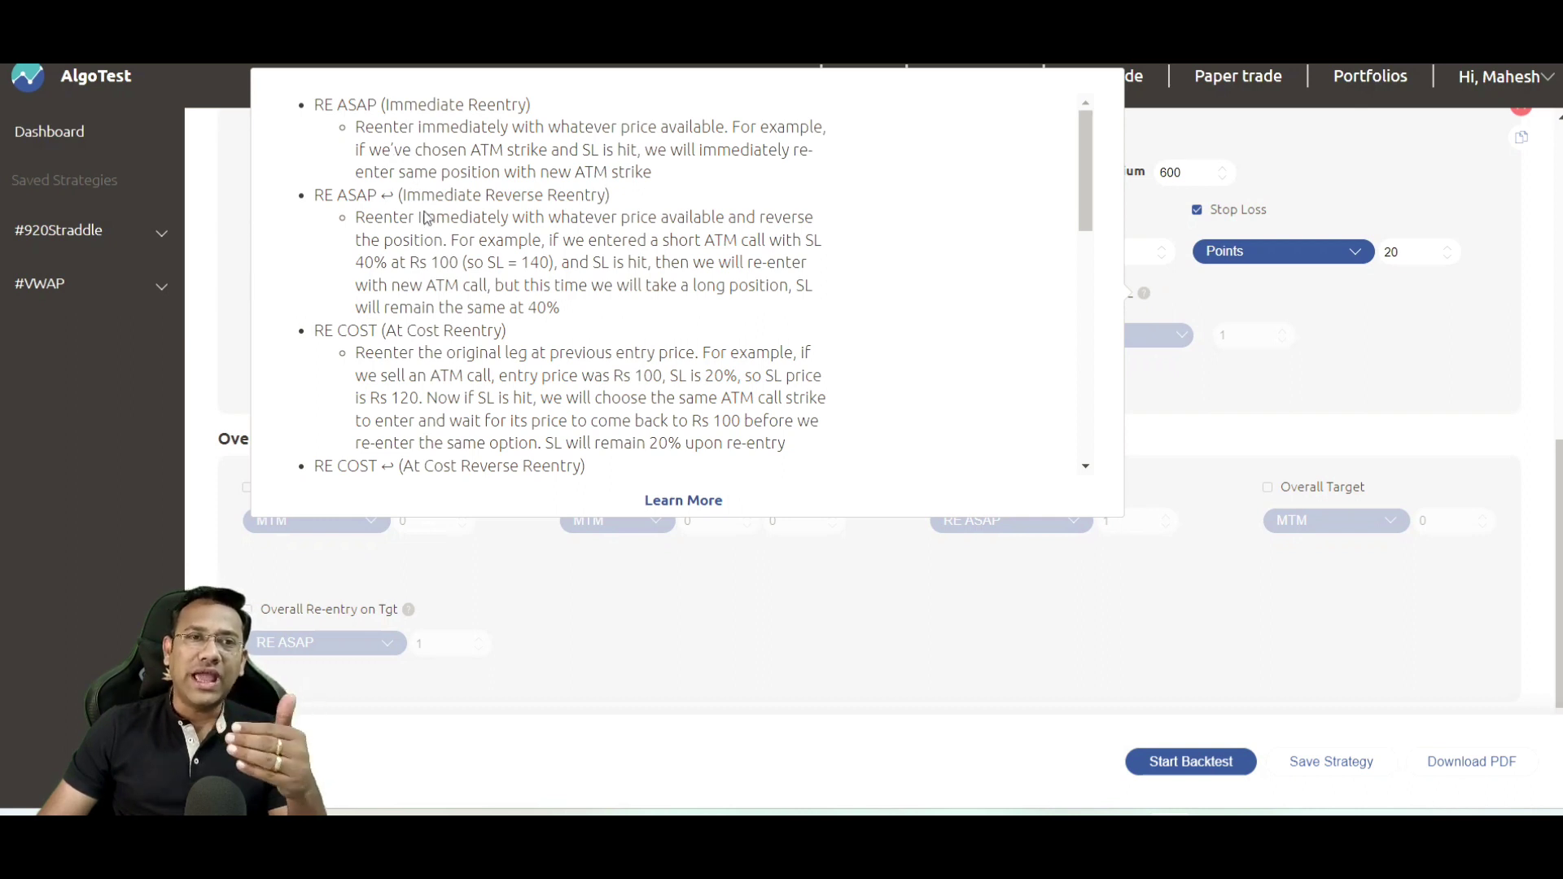
scroll(428, 216, down, 3)
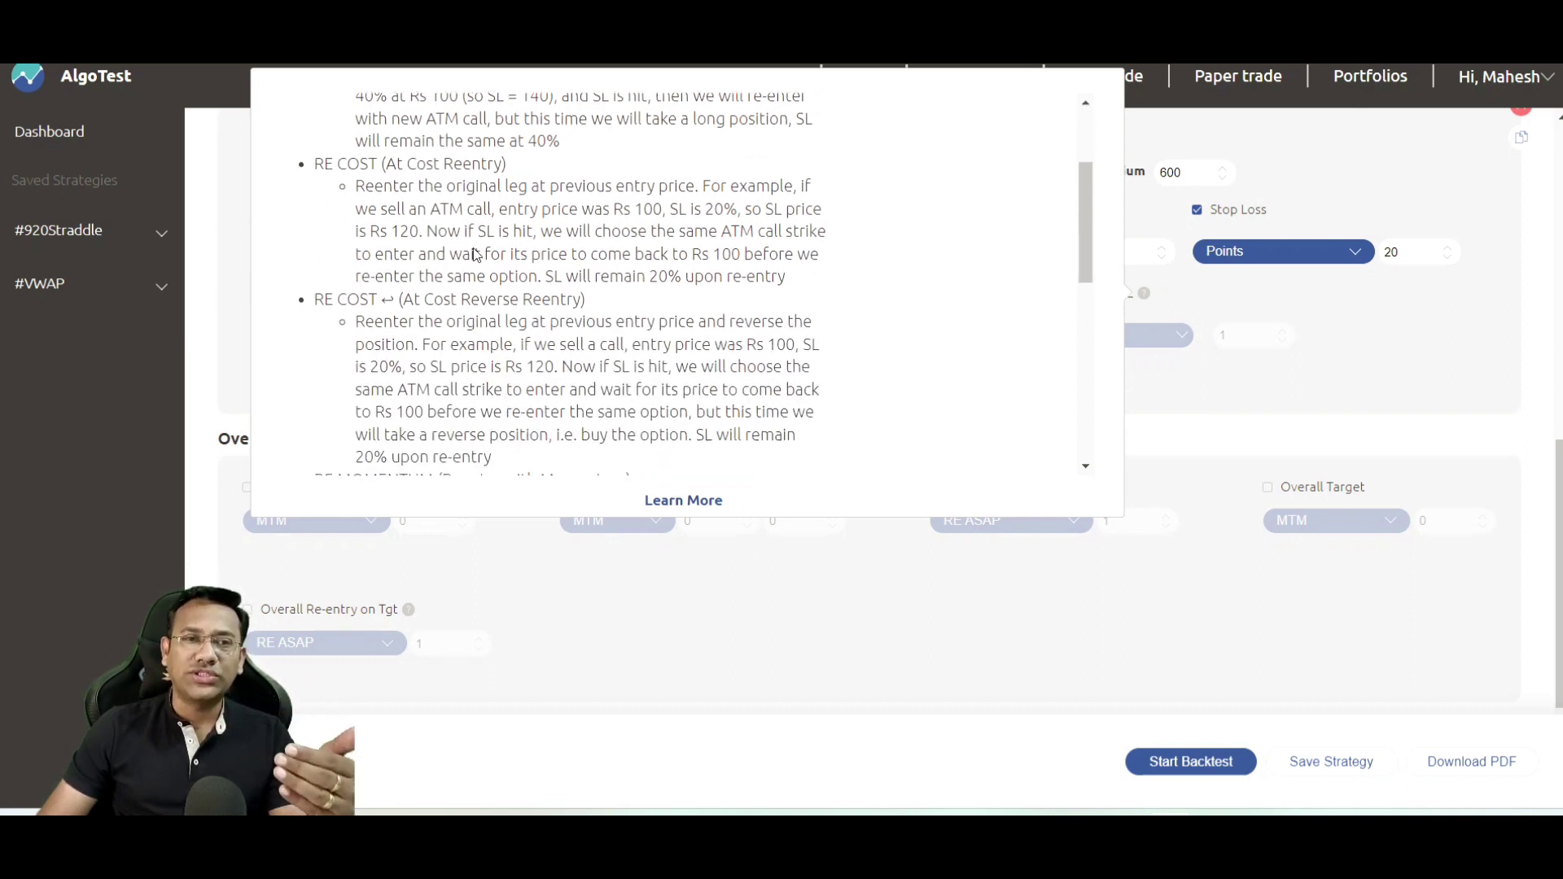
scroll(407, 171, down, 2)
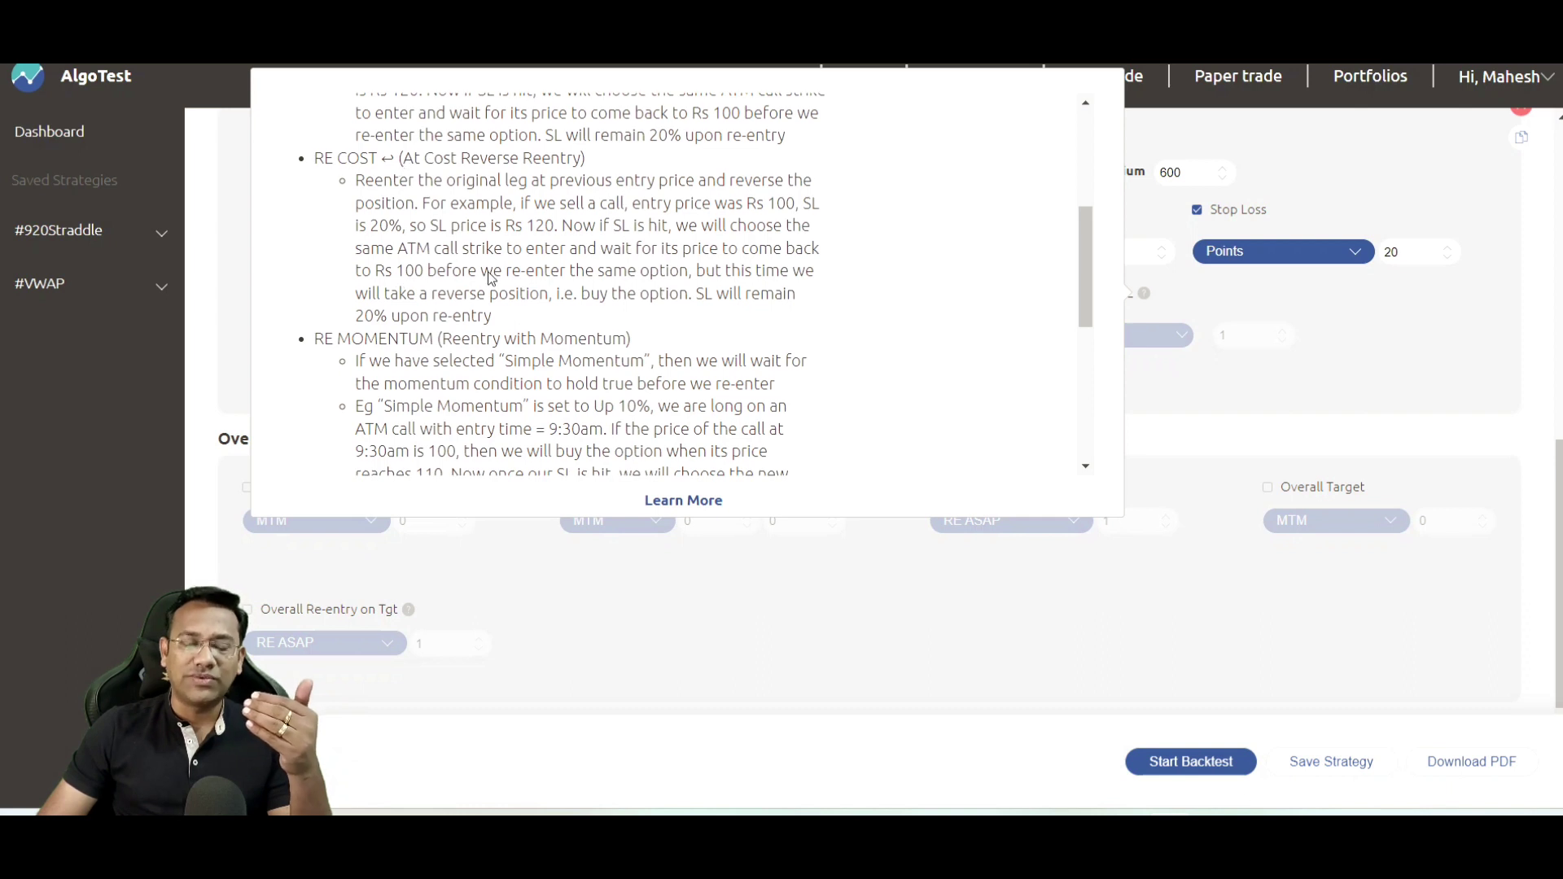
scroll(513, 285, down, 3)
click(1160, 438)
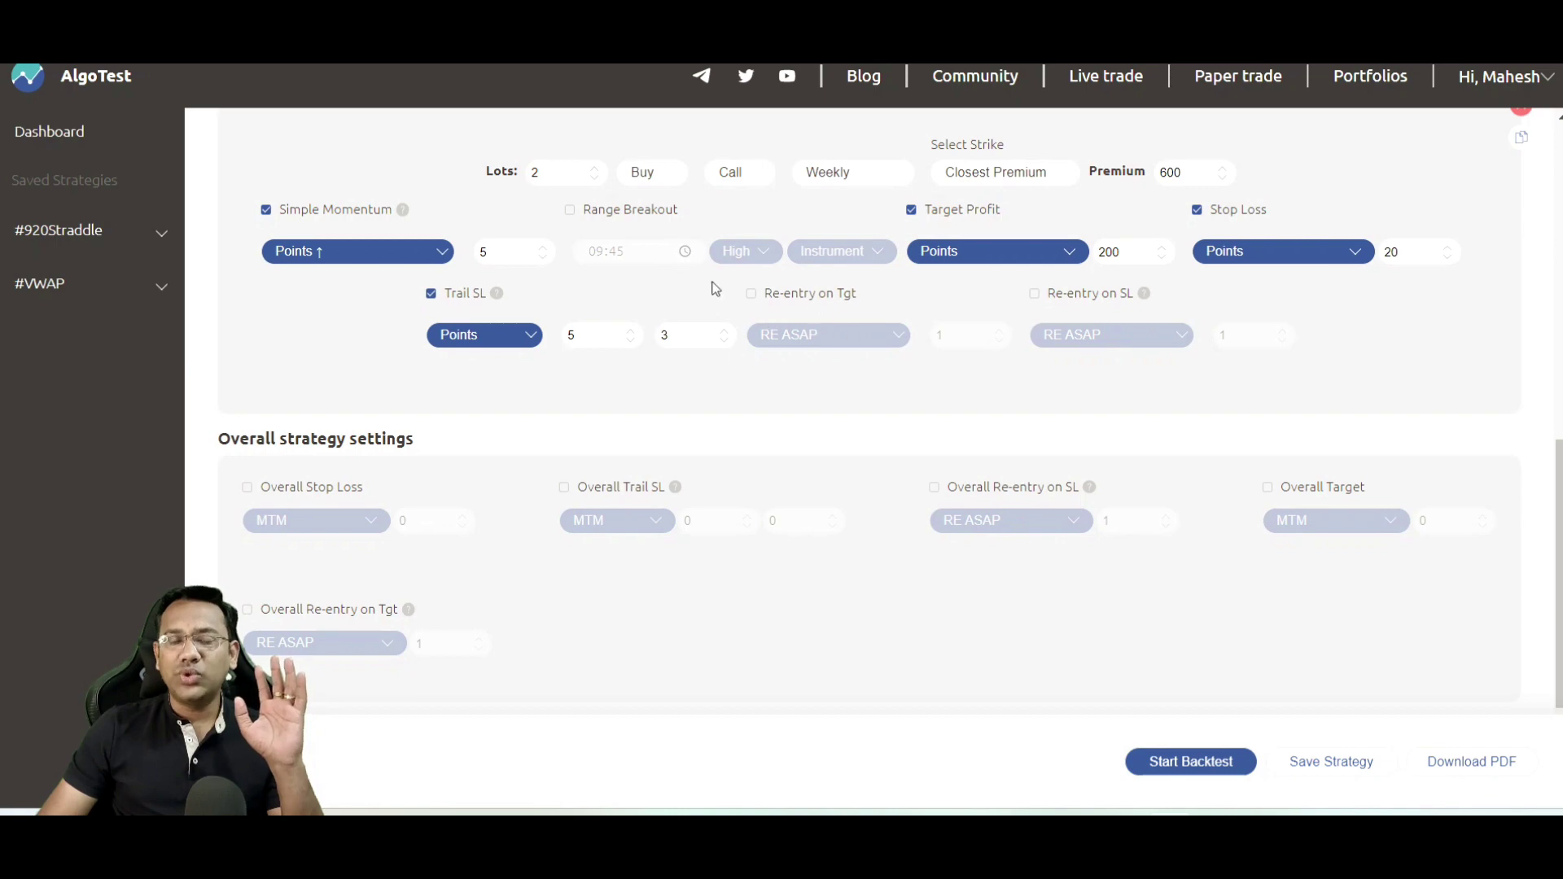
Duplicate the Buy Call leg with all its settings and change the copy's option type to Put.
scroll(832, 386, up, 3)
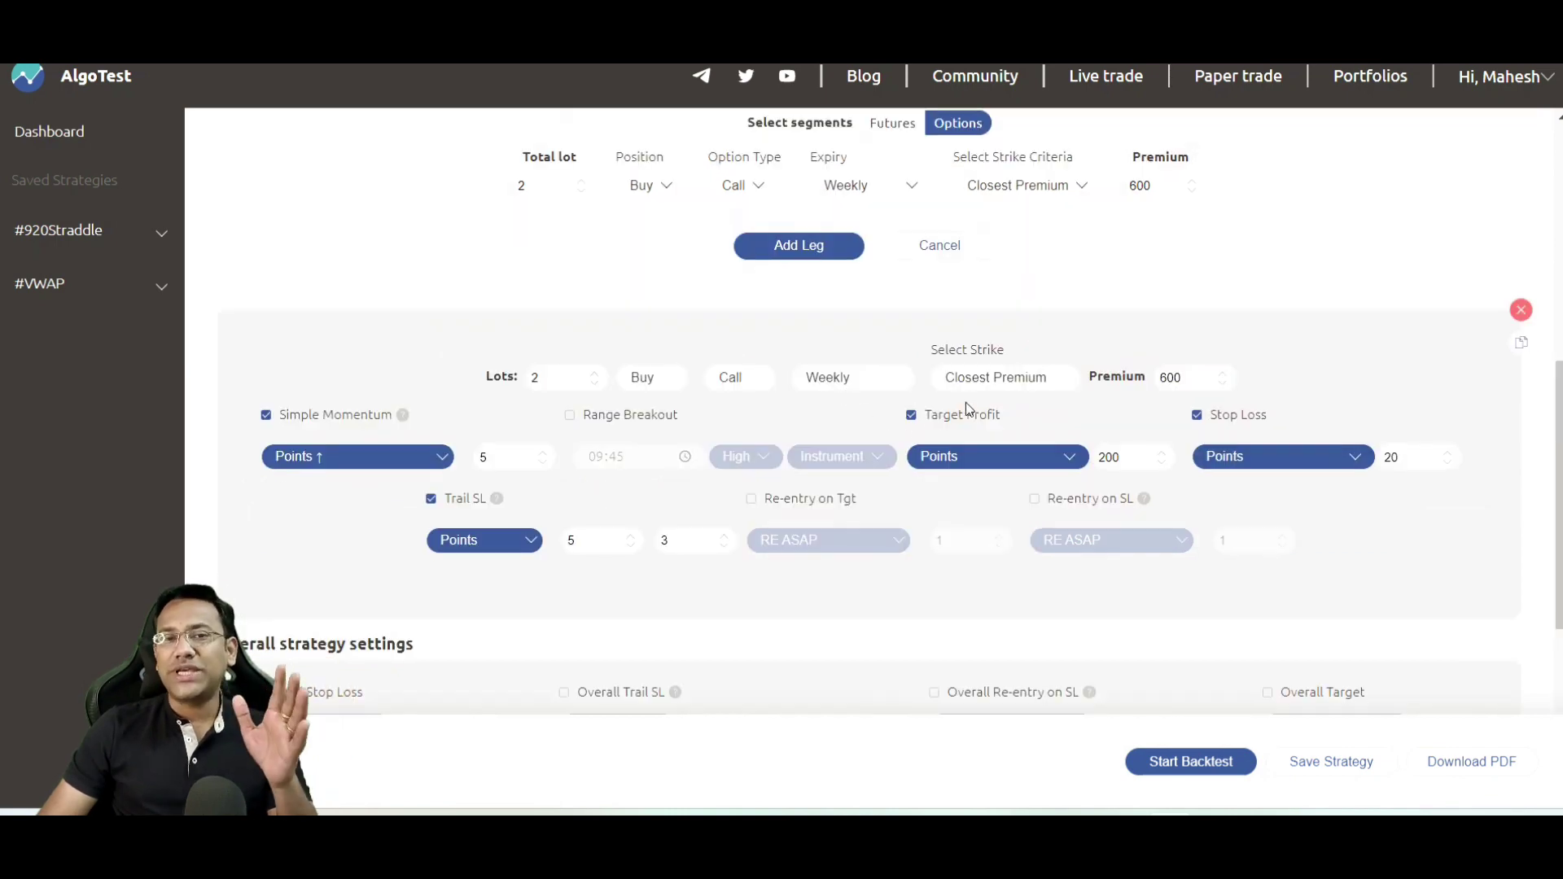
scroll(1385, 342, down, 2)
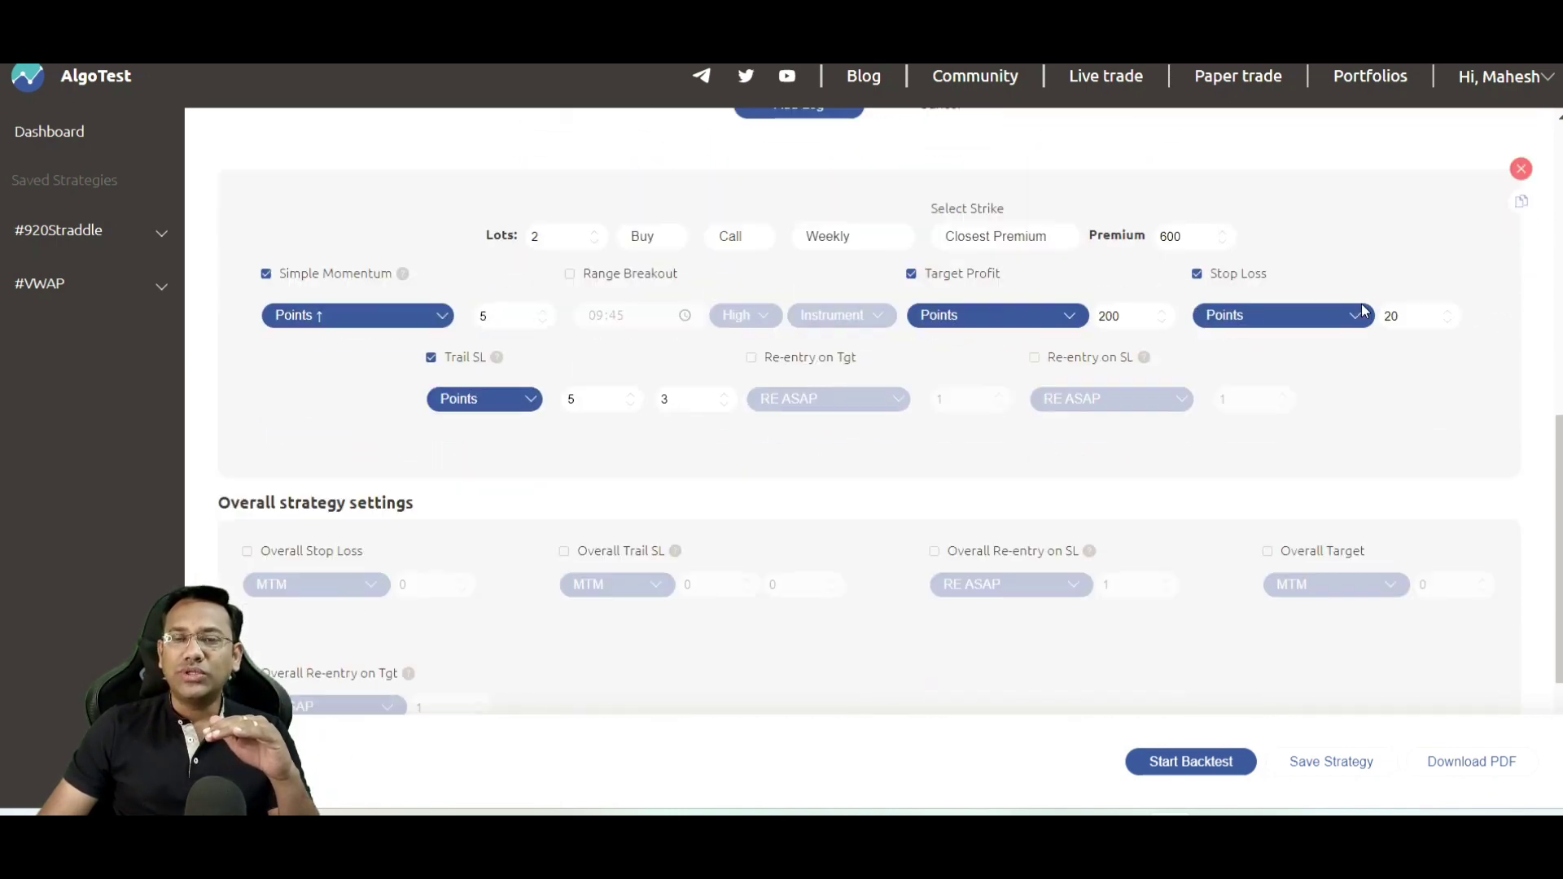
scroll(1344, 383, up, 2)
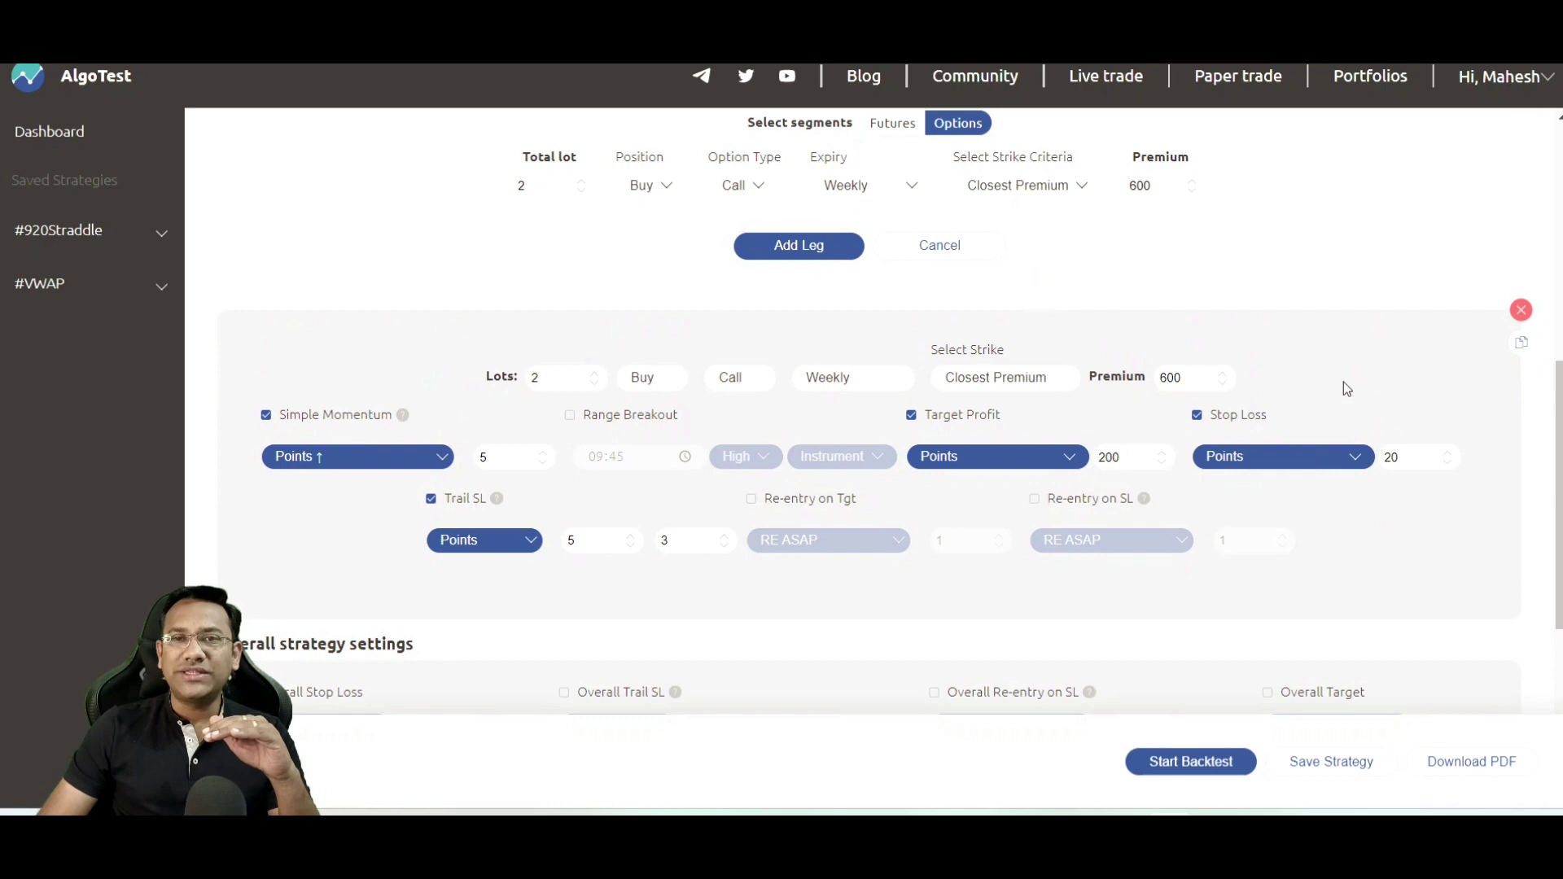
click(1522, 345)
scroll(1303, 350, down, 4)
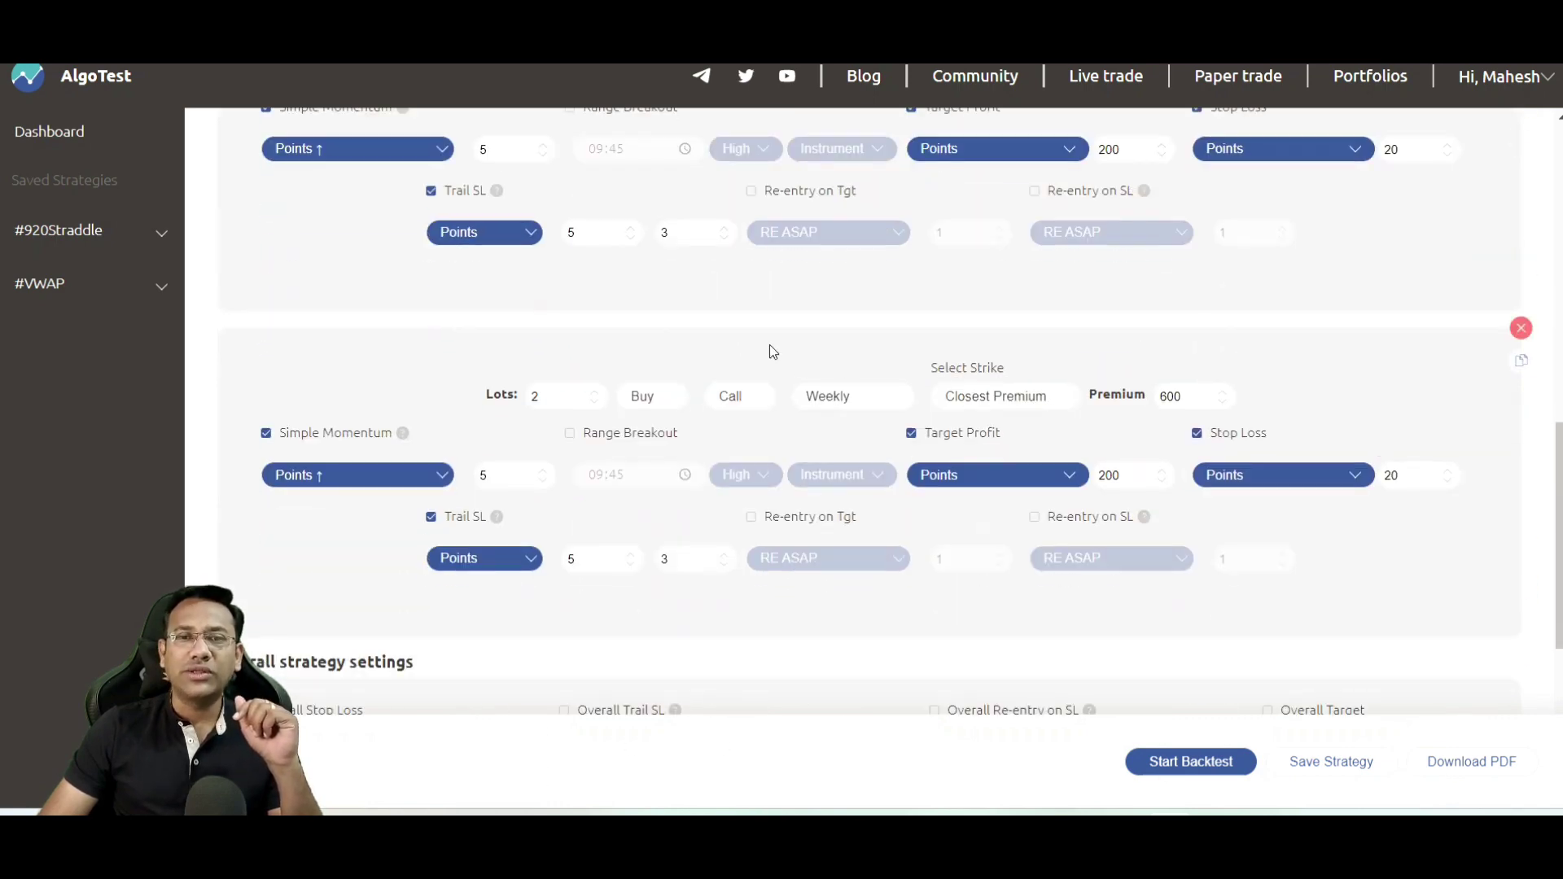
click(741, 398)
click(737, 434)
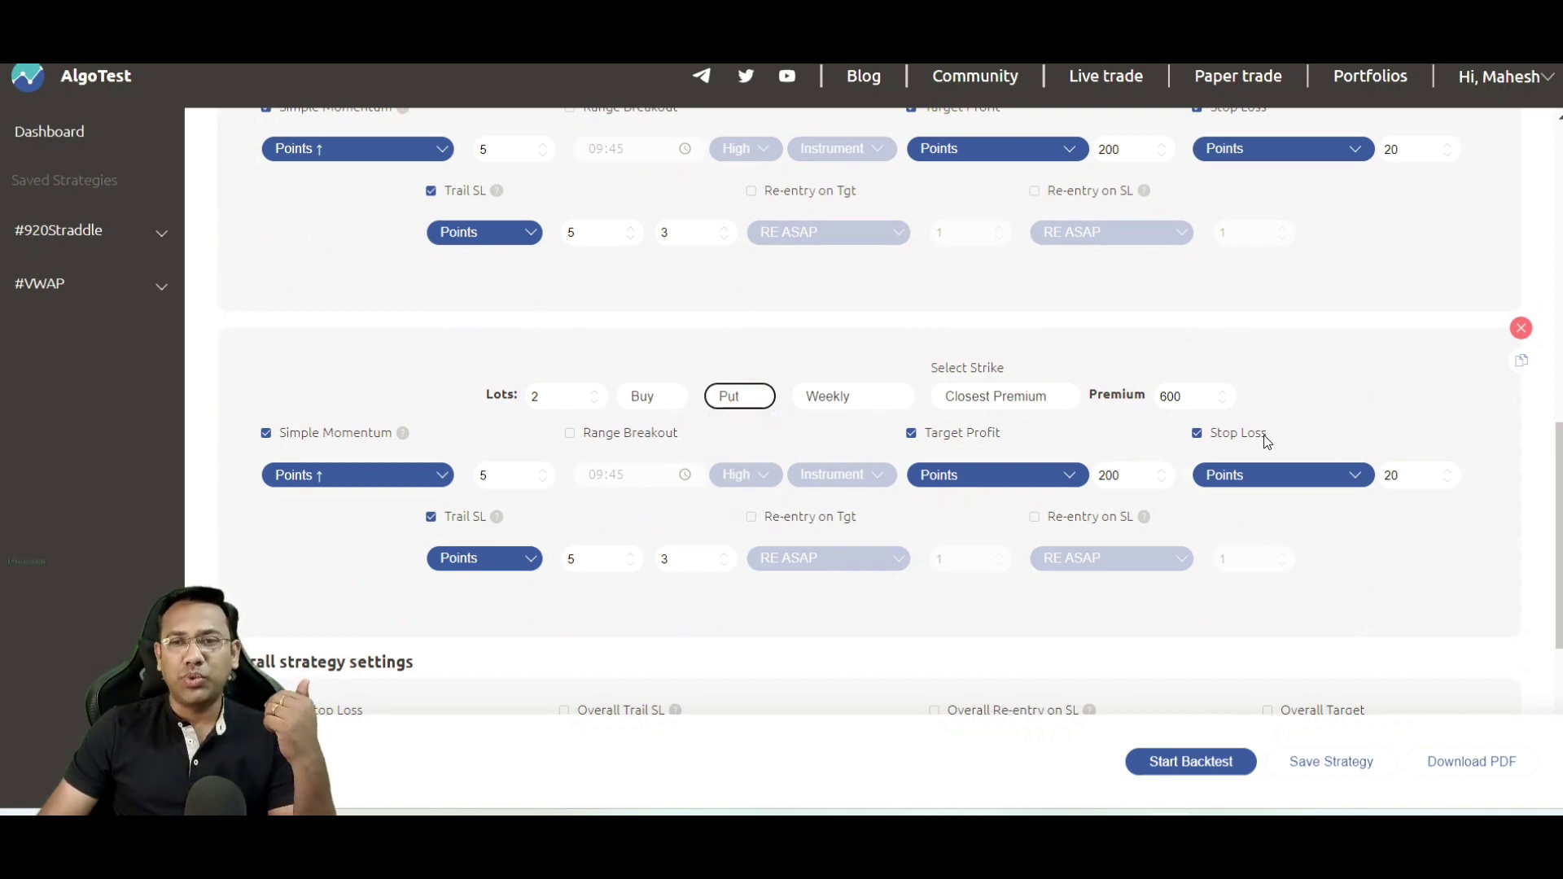
Try an Overall Stop Loss of 1000 in MTM and disable it again.
scroll(1221, 449, down, 4)
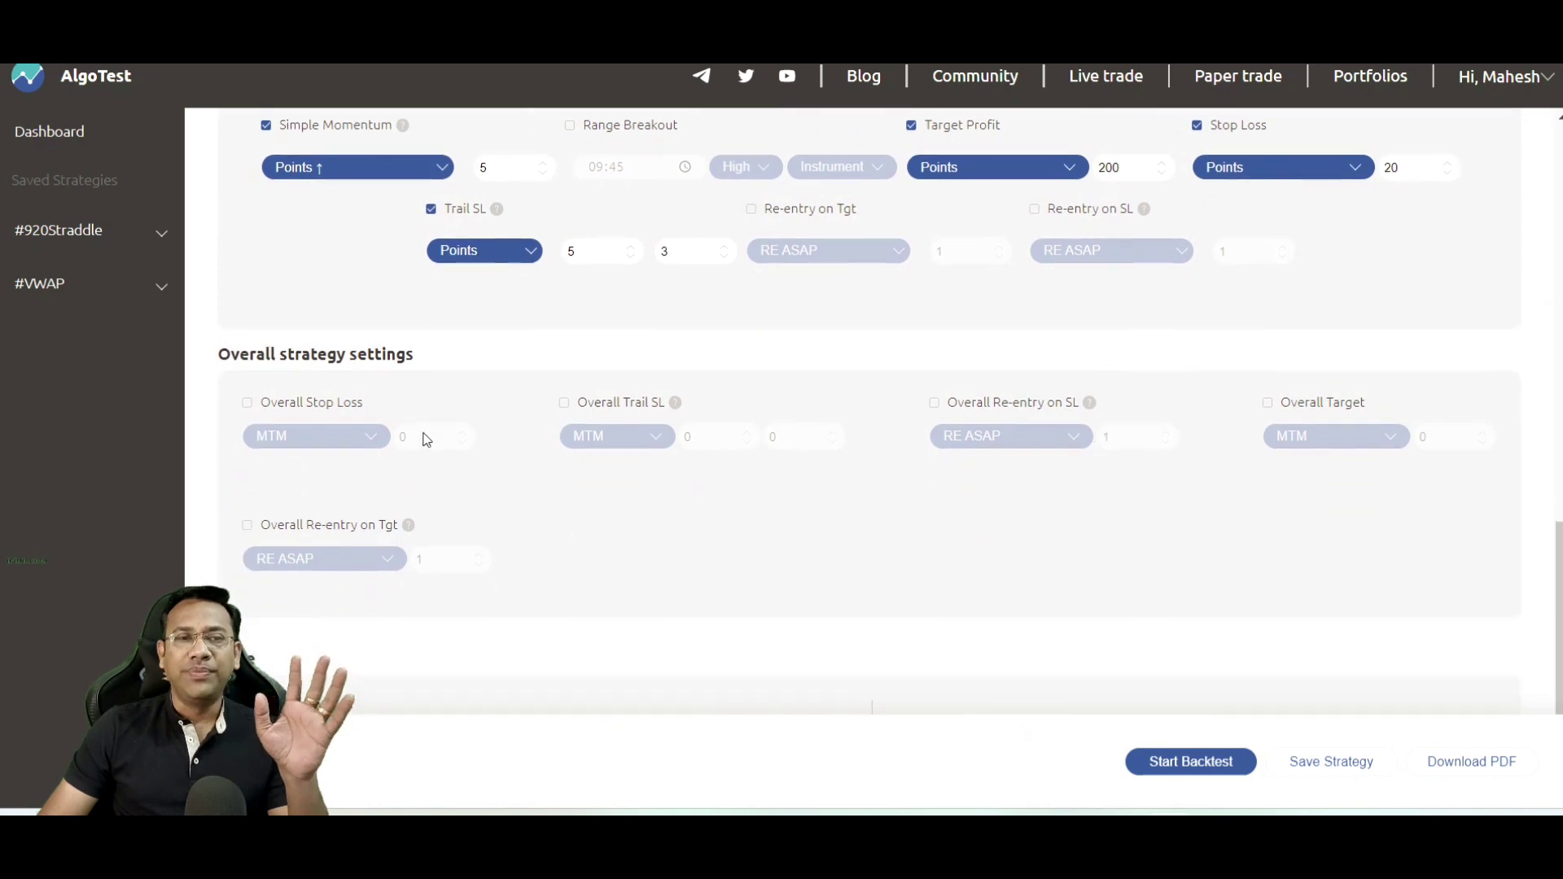
click(247, 403)
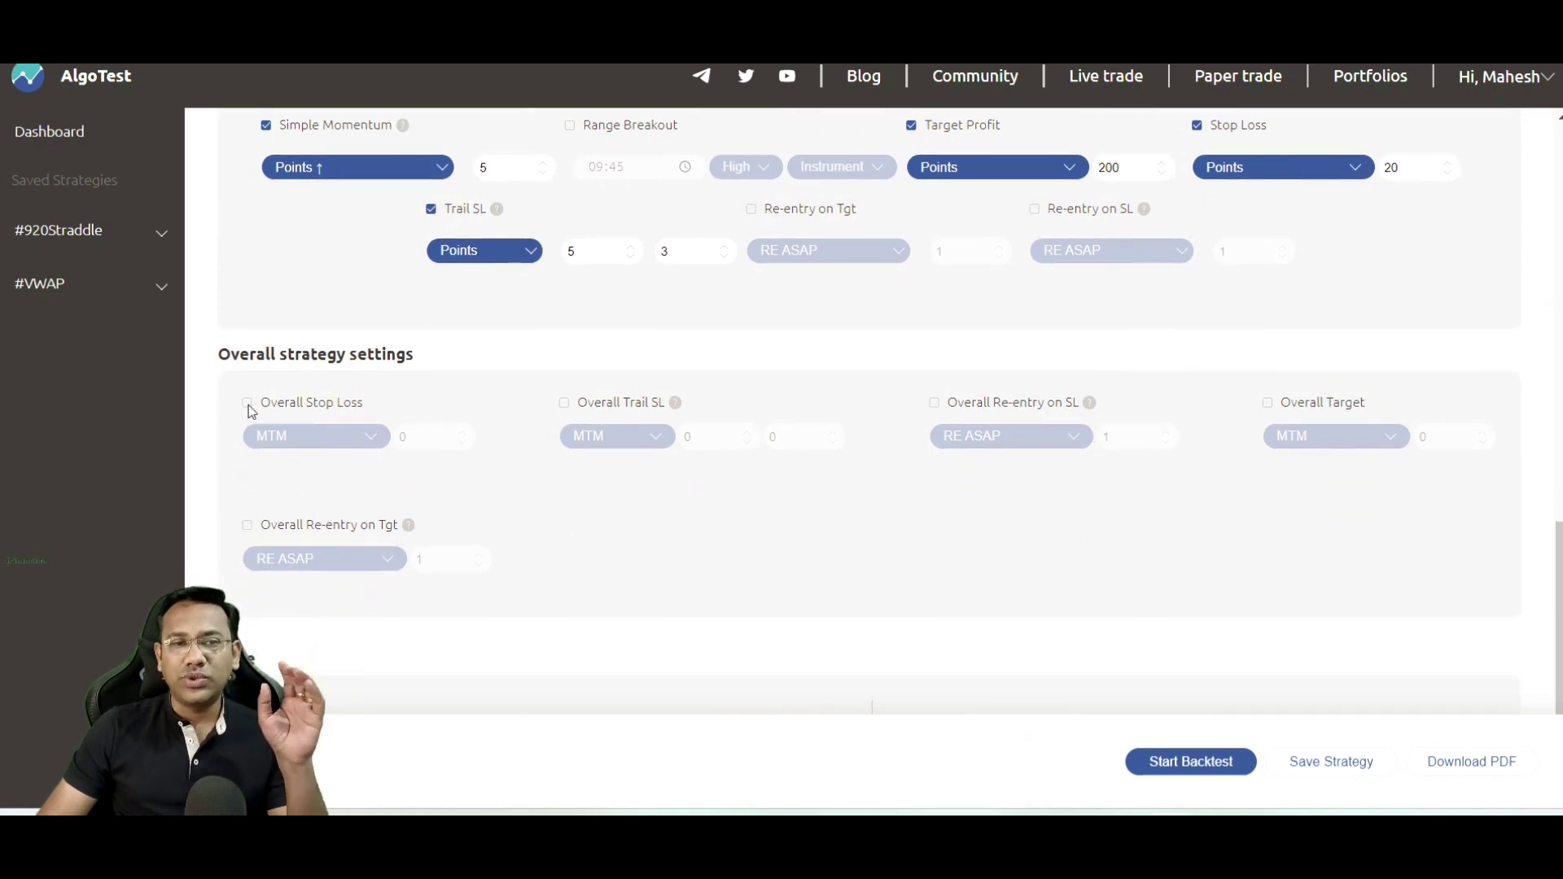
click(409, 440)
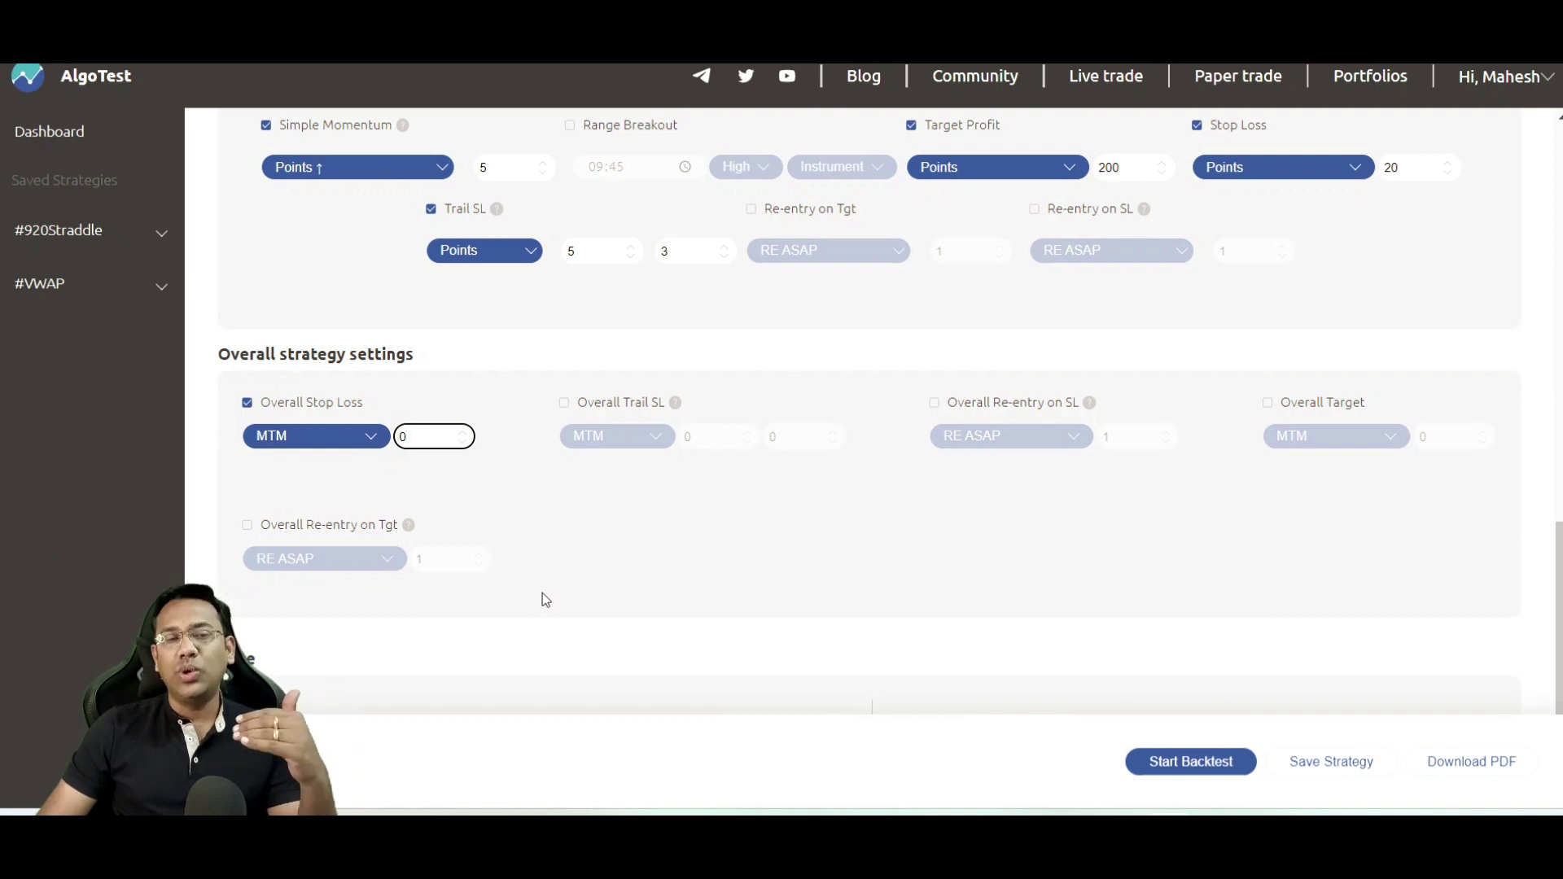
text(1000)
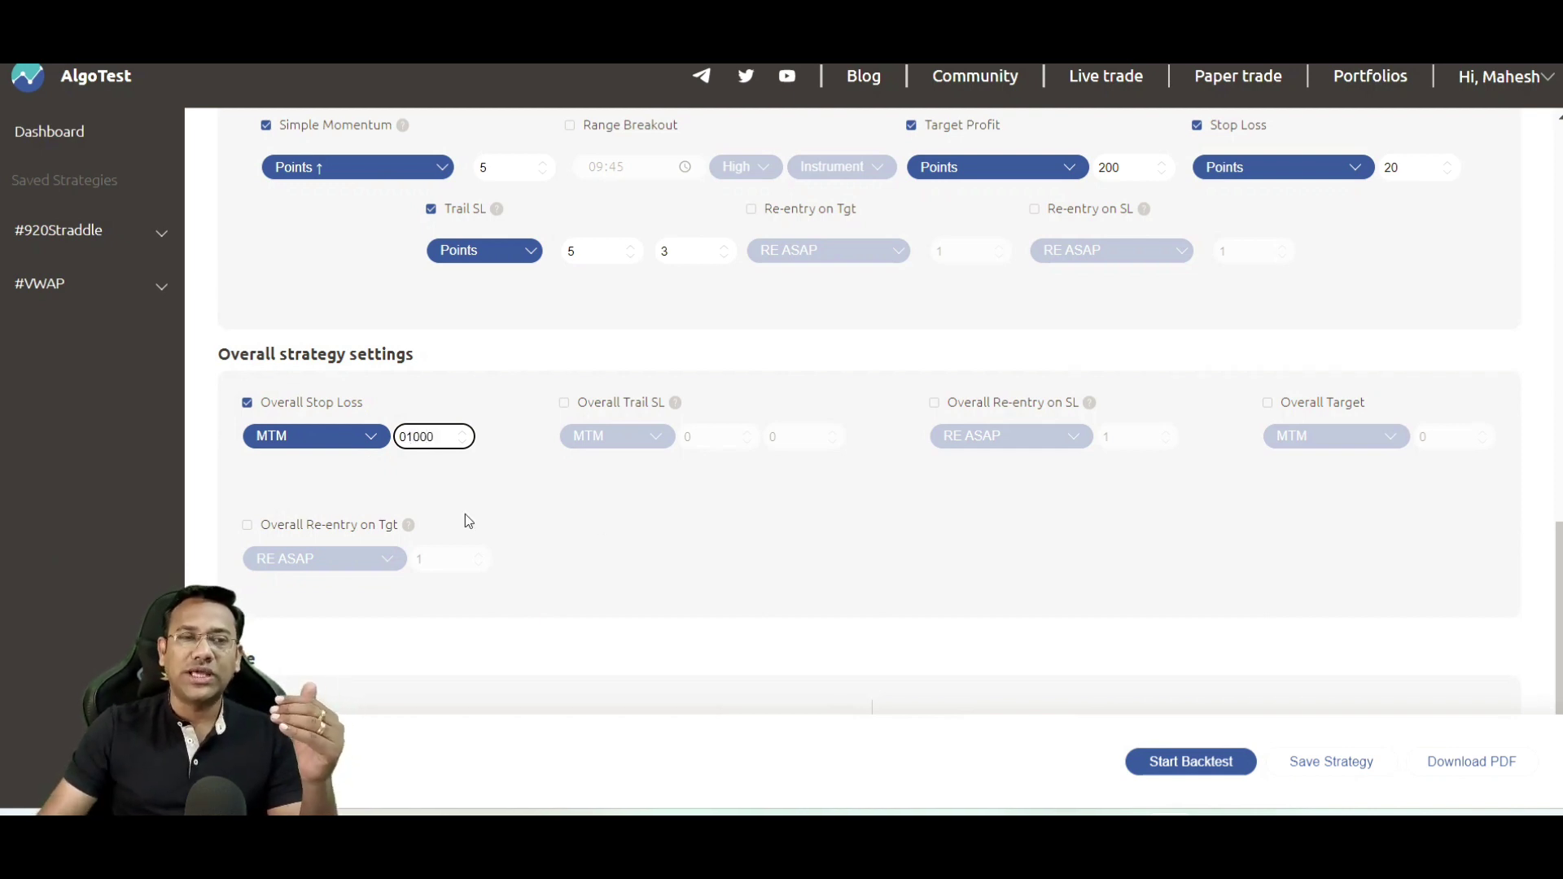
click(248, 405)
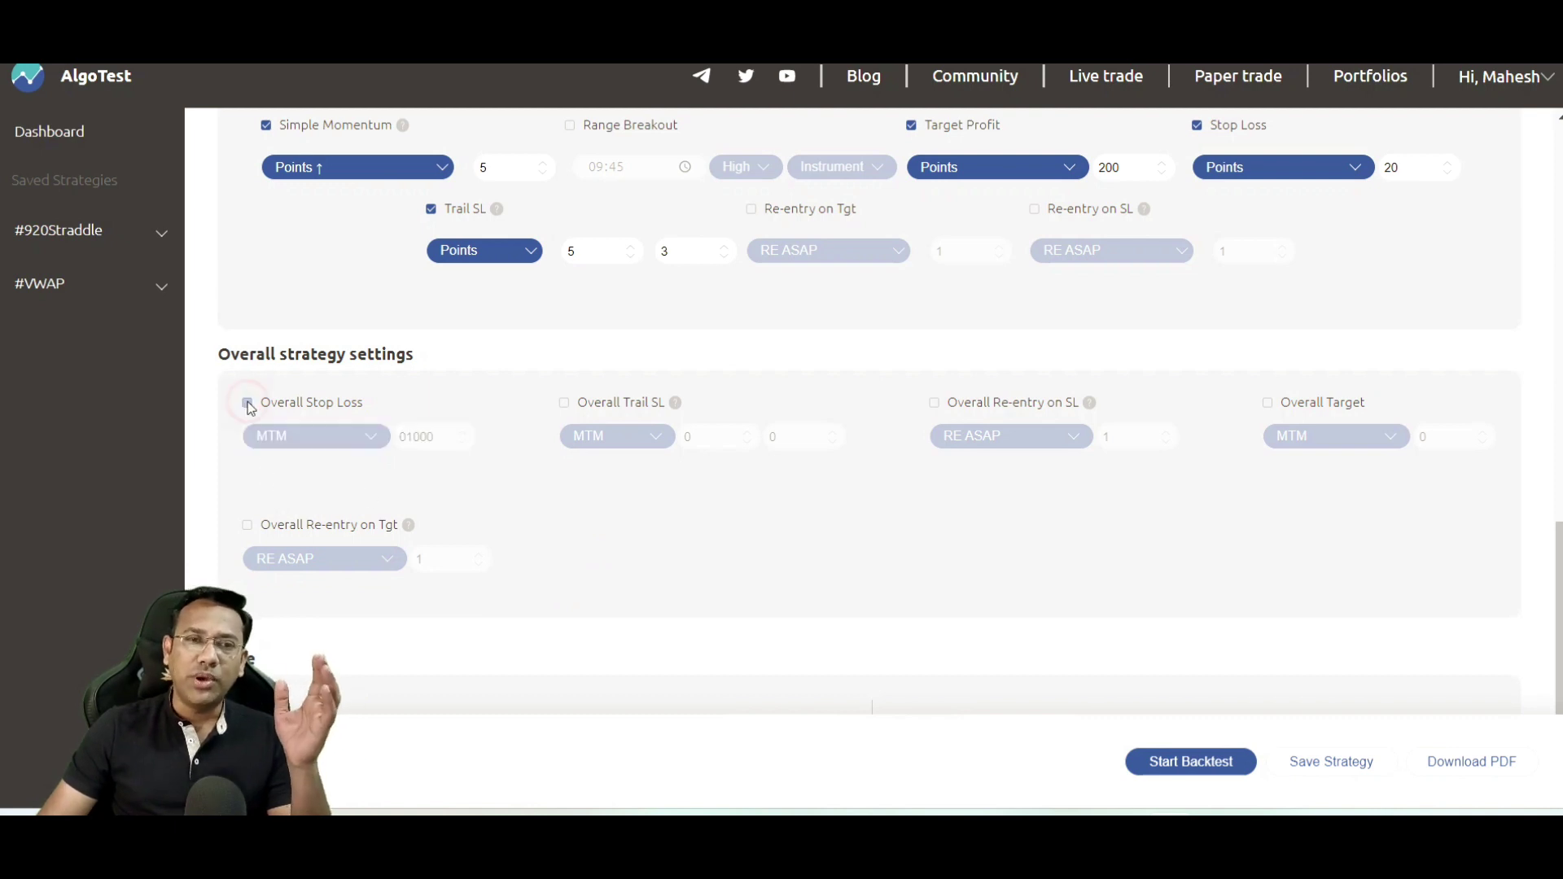
Try enabling Overall Trail SL, disable it again, and read the help on Overall Re-entry on Tgt.
click(566, 403)
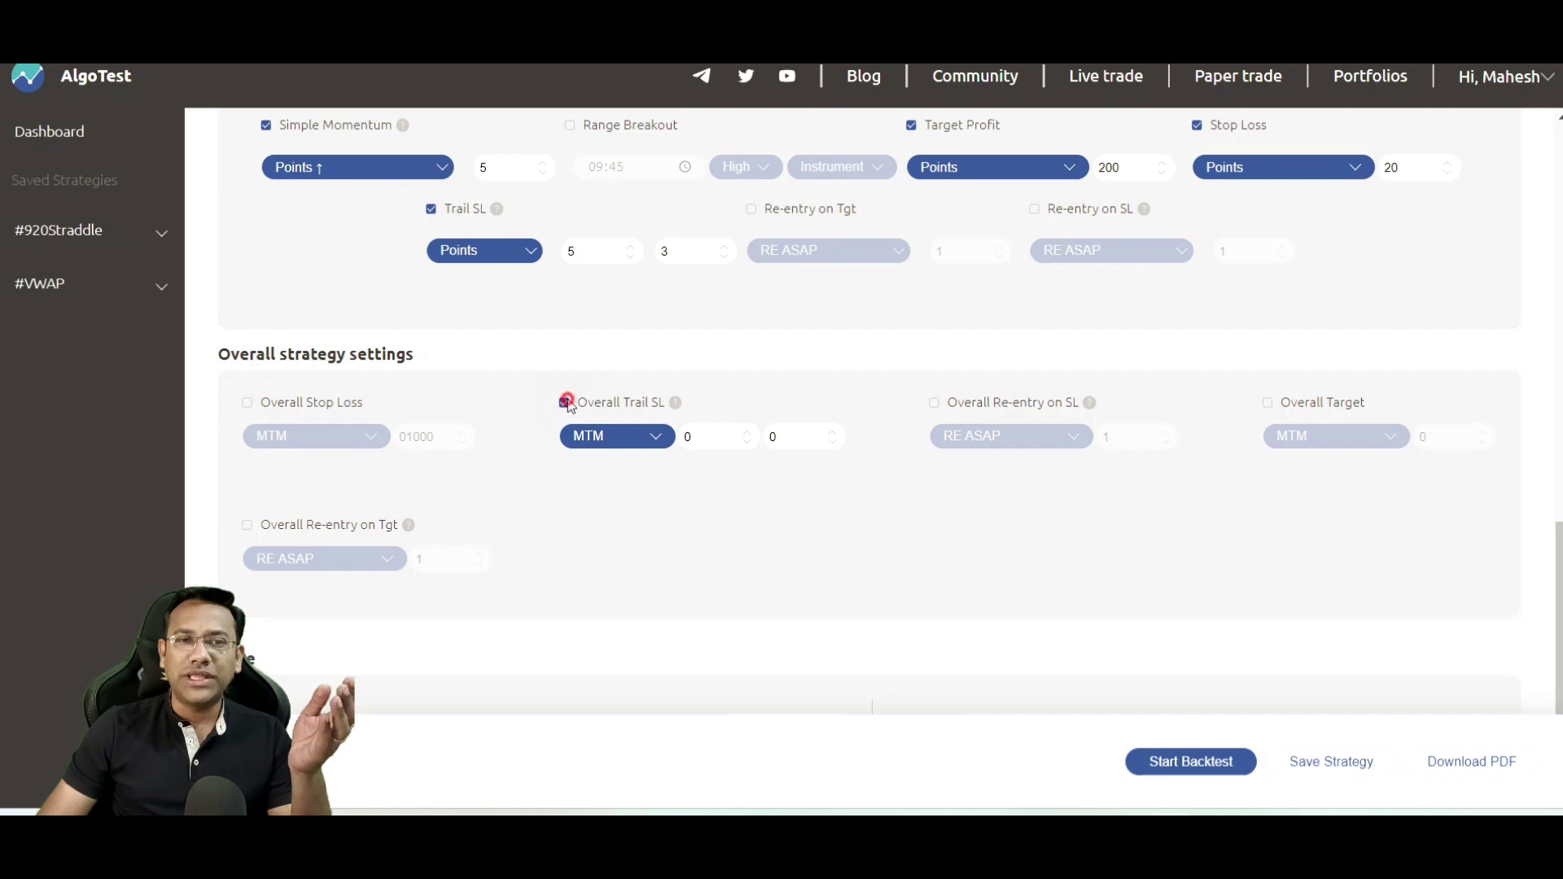
click(566, 403)
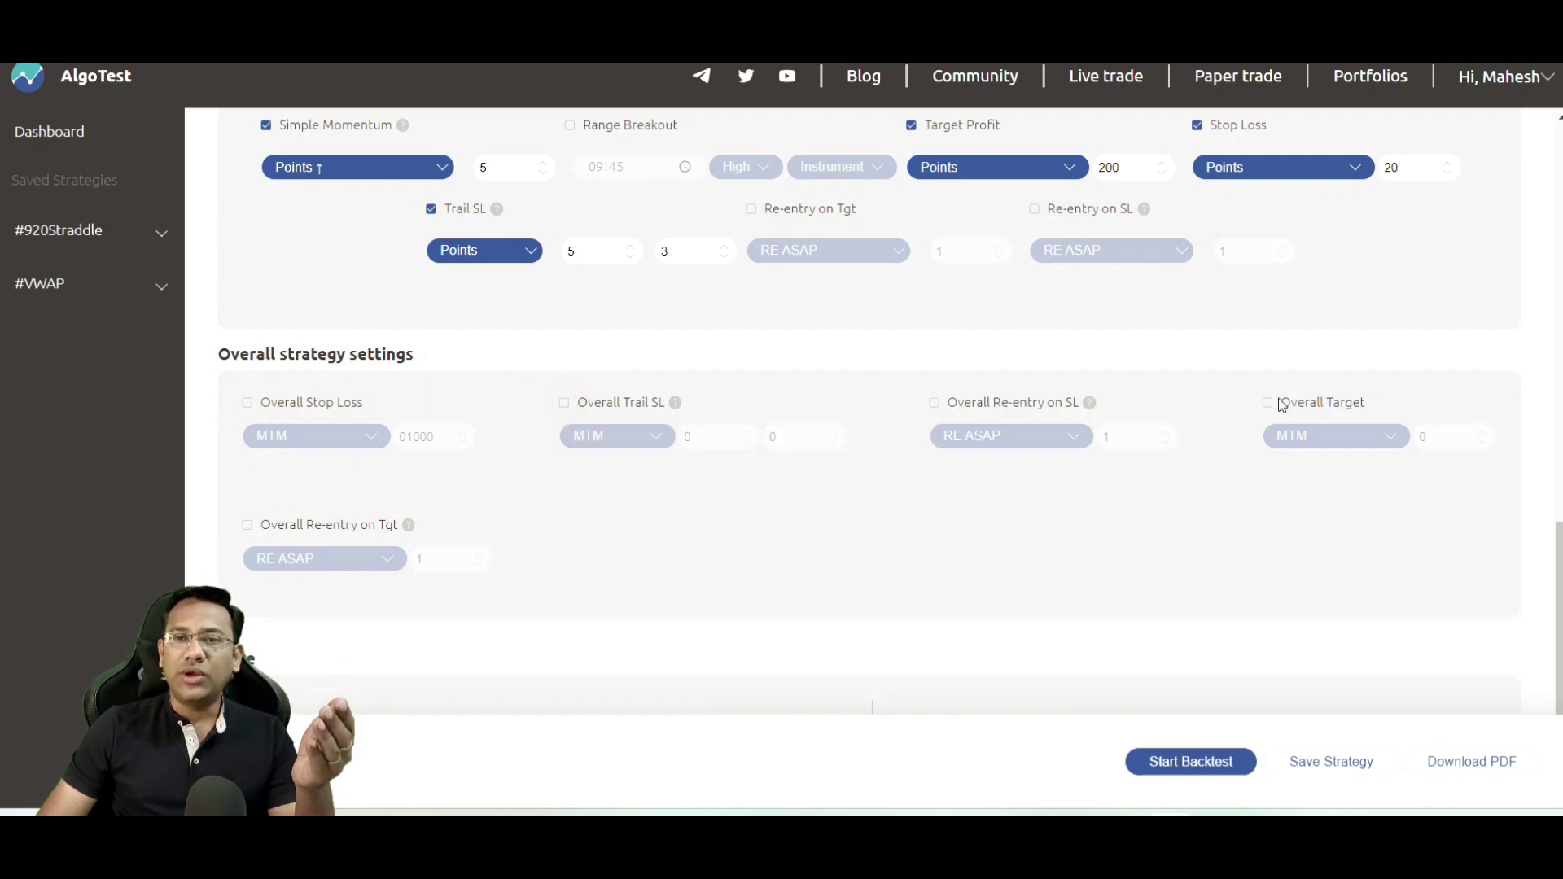
mouse_move(409, 526)
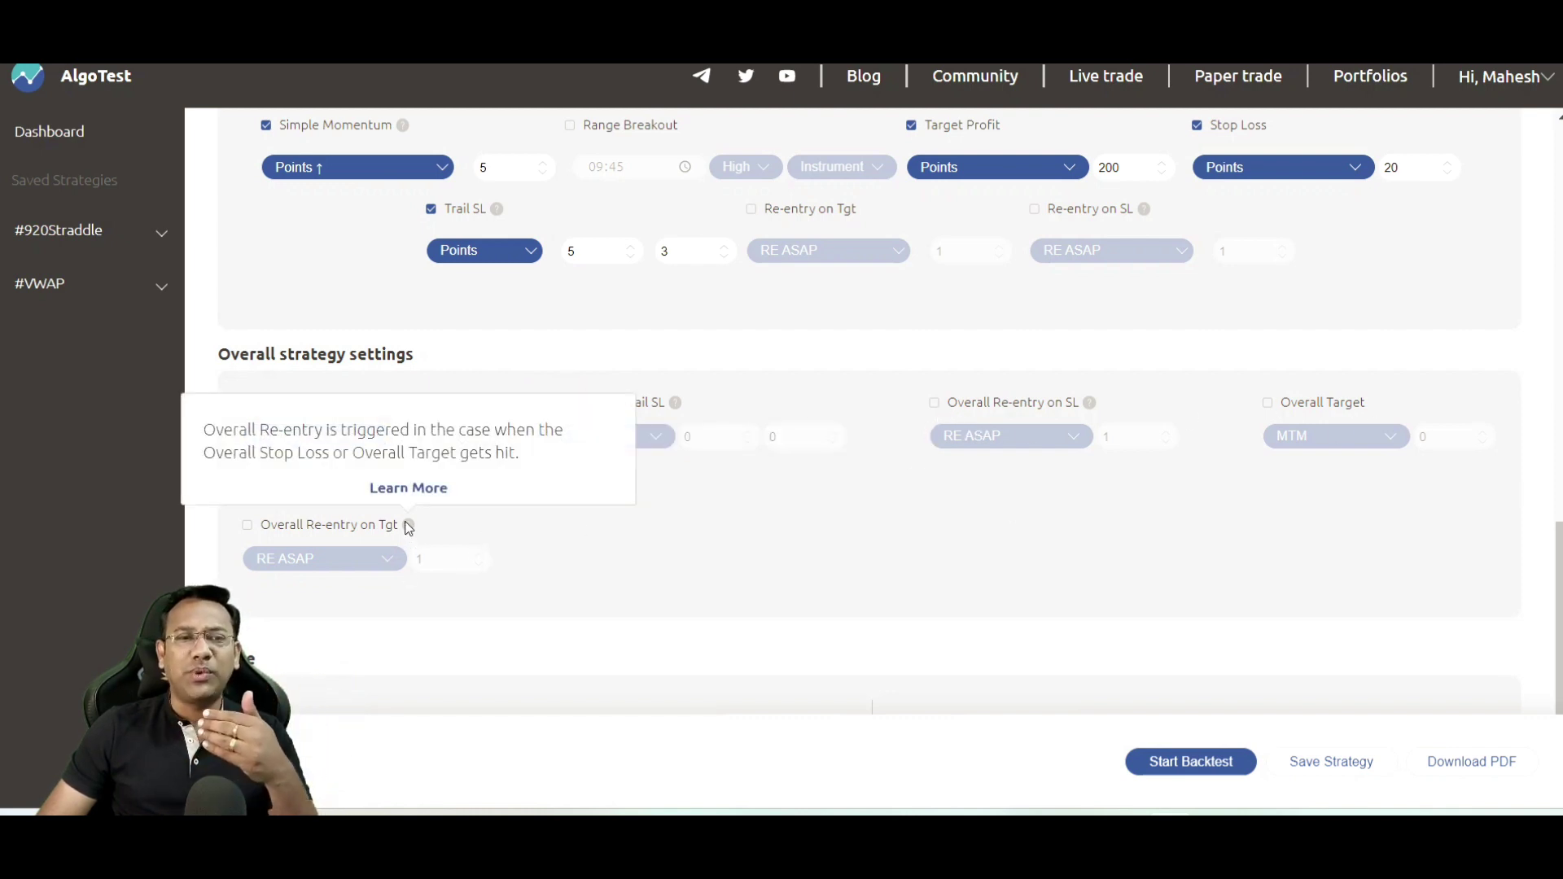
Set the backtest Start Date to 01-01-2017 and run the backtest.
scroll(737, 537, down, 2)
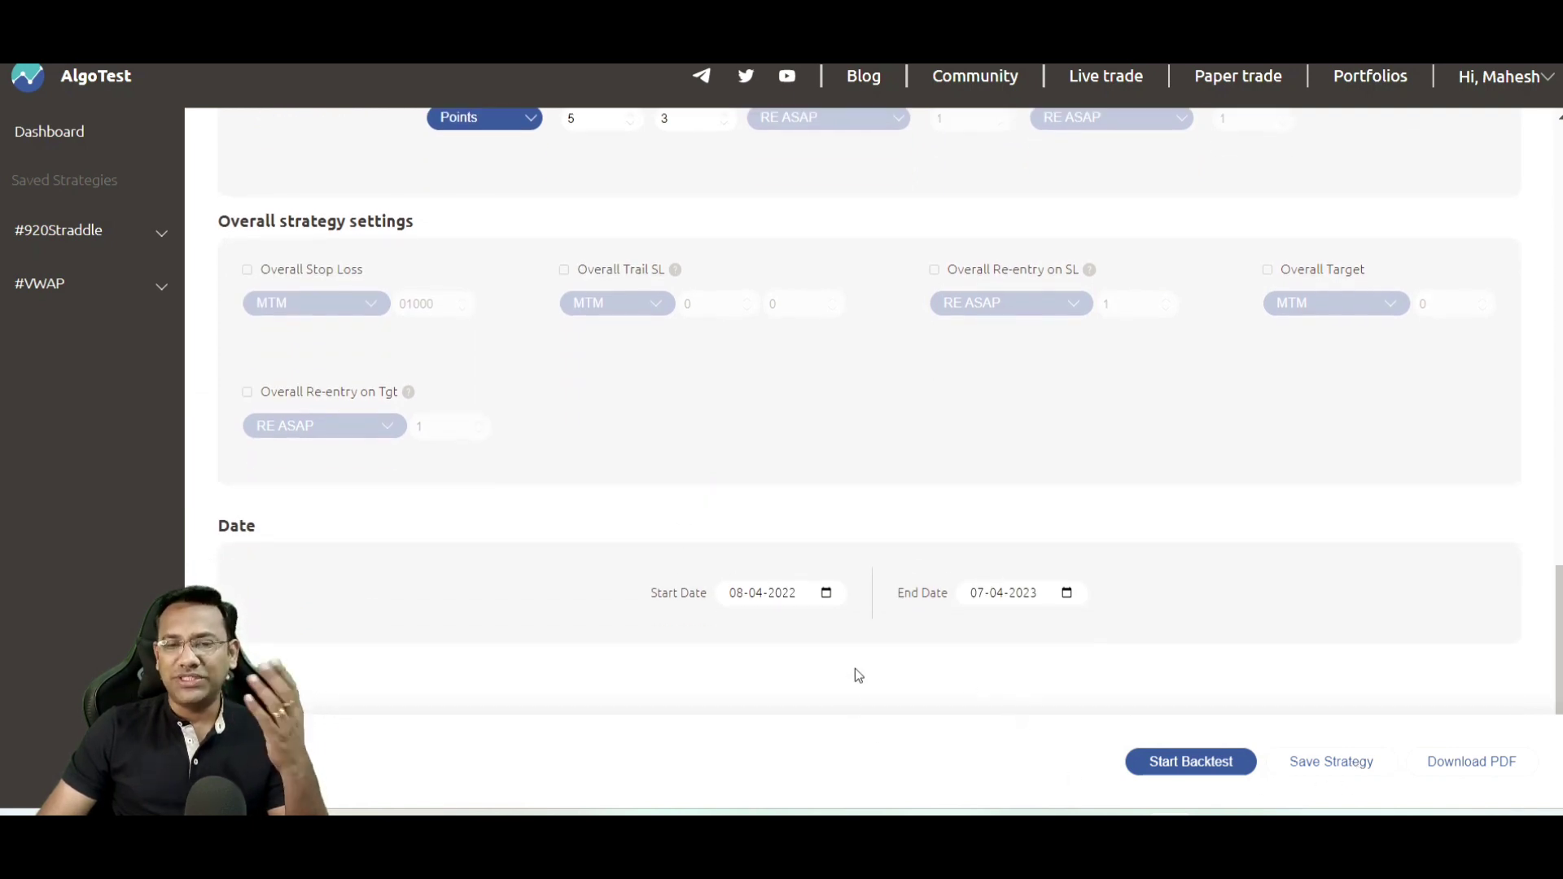
click(825, 593)
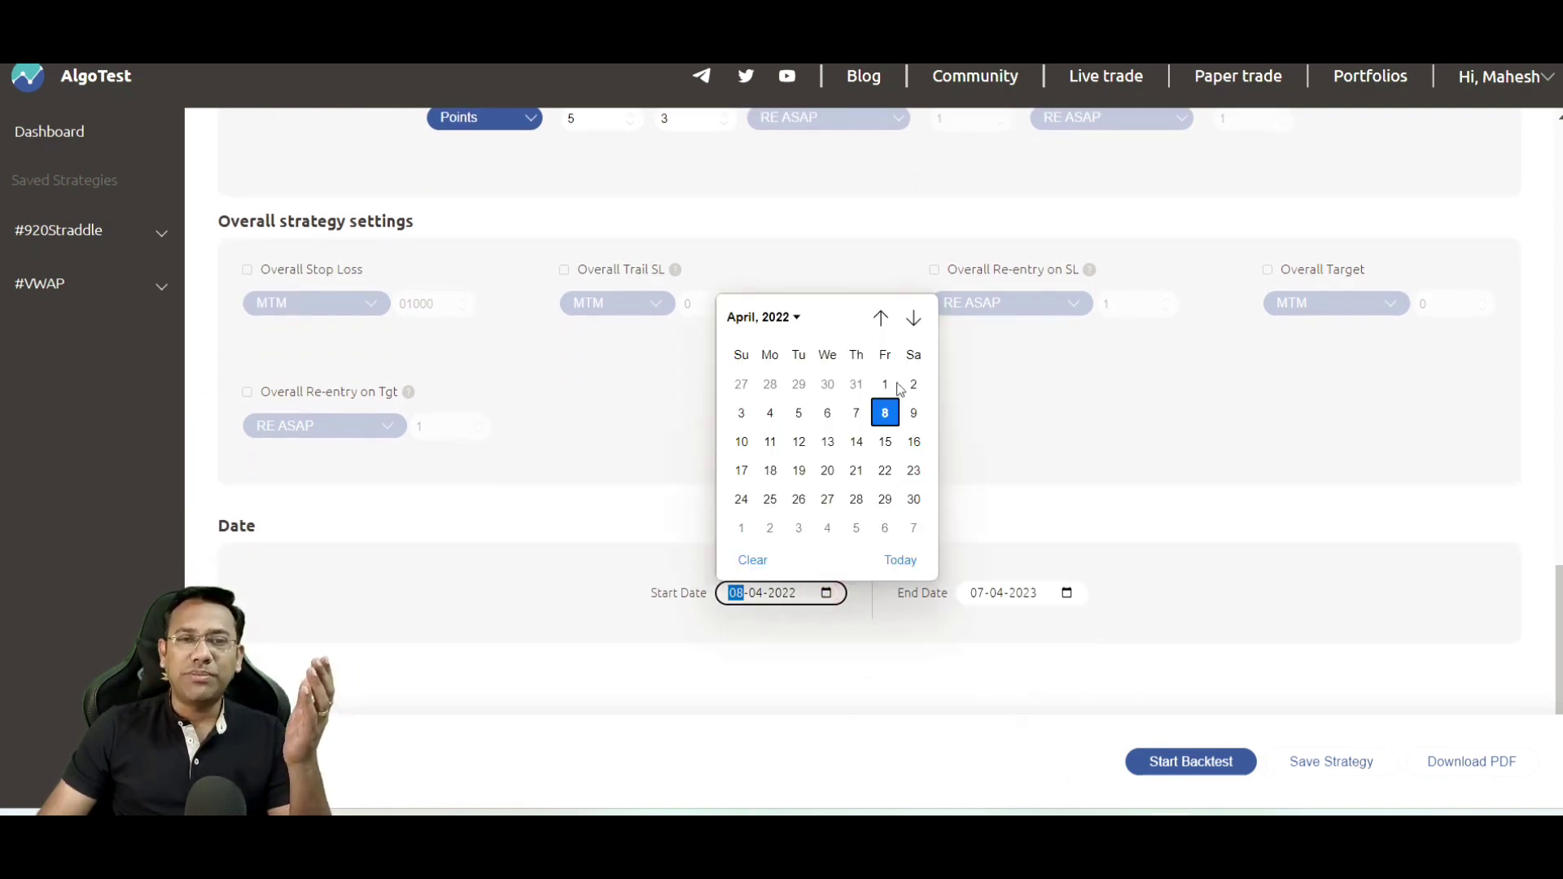
click(763, 318)
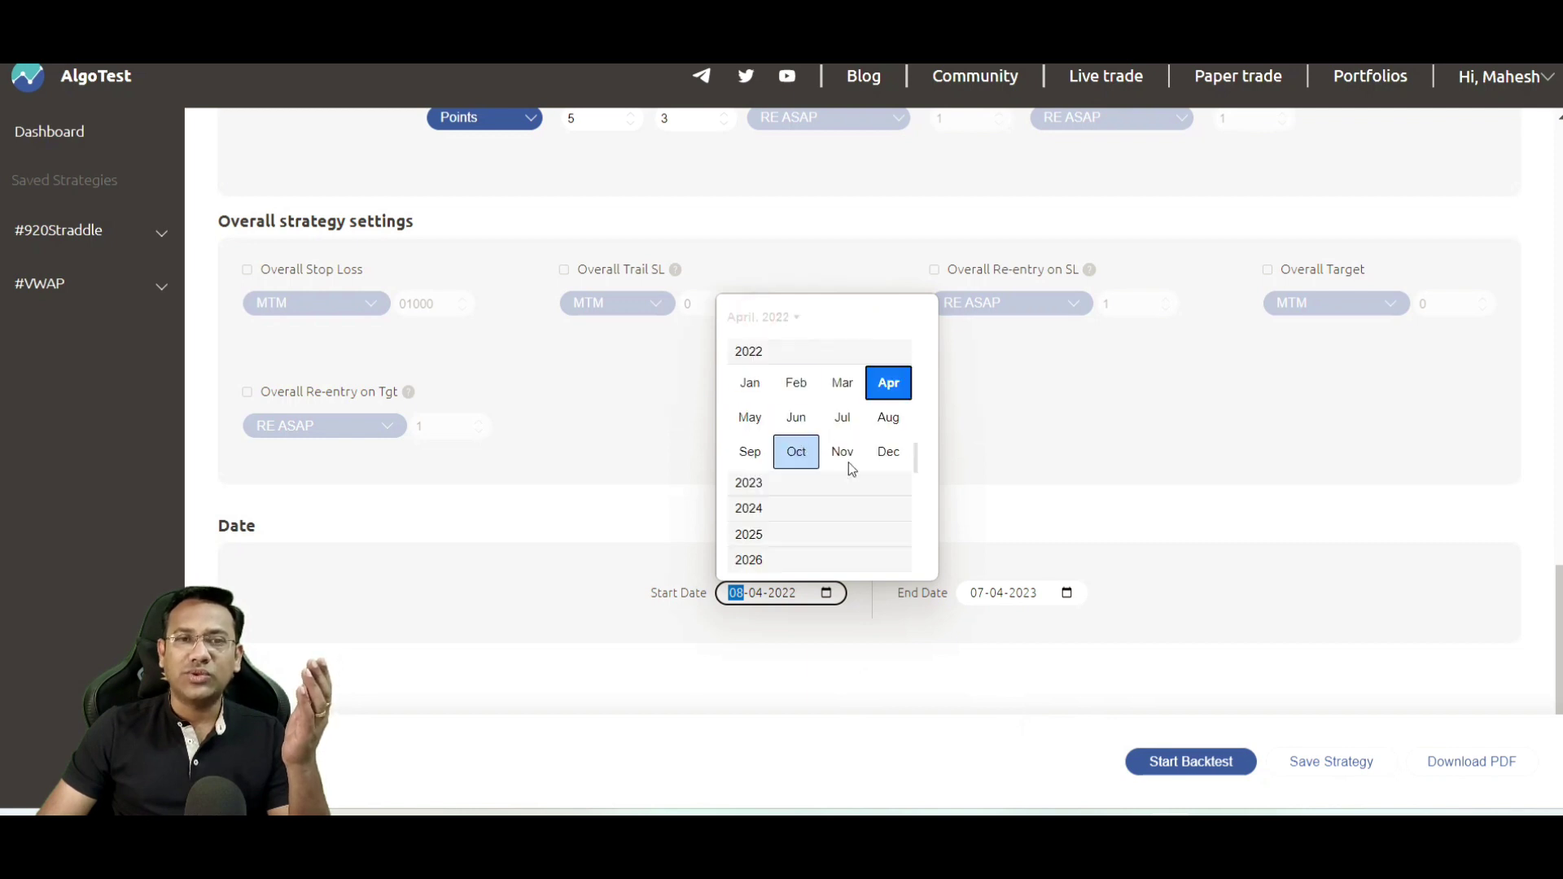
key(Up)
key(Up)
key(Up)
key(Up)
key(Up)
key(Up)
key(Up)
key(Up)
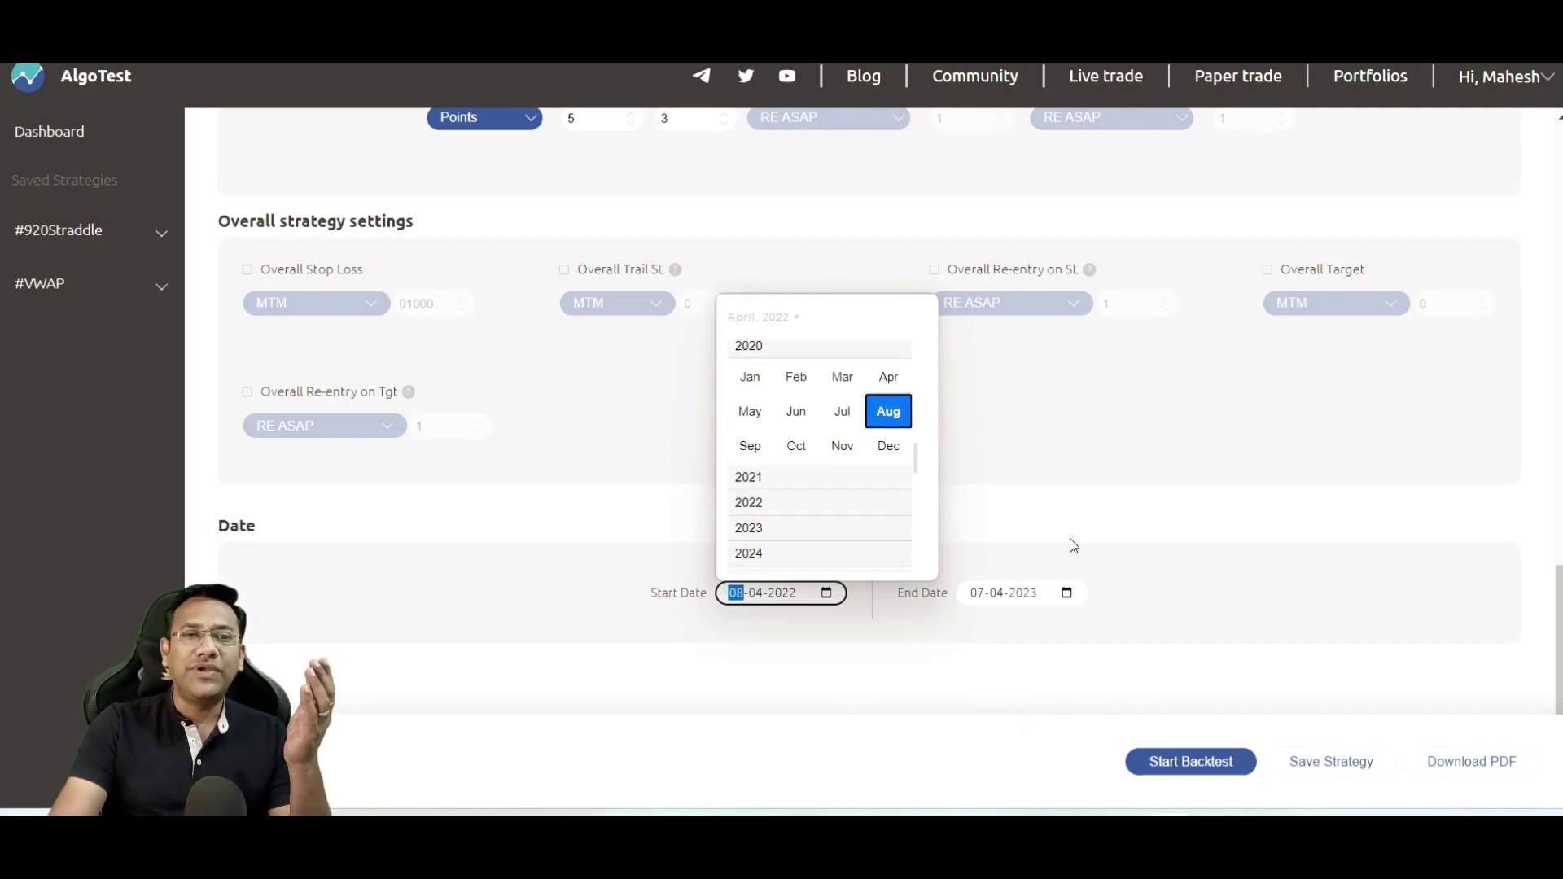
key(Up)
key(Up)
key(Up)
key(Up)
key(Up)
key(Up)
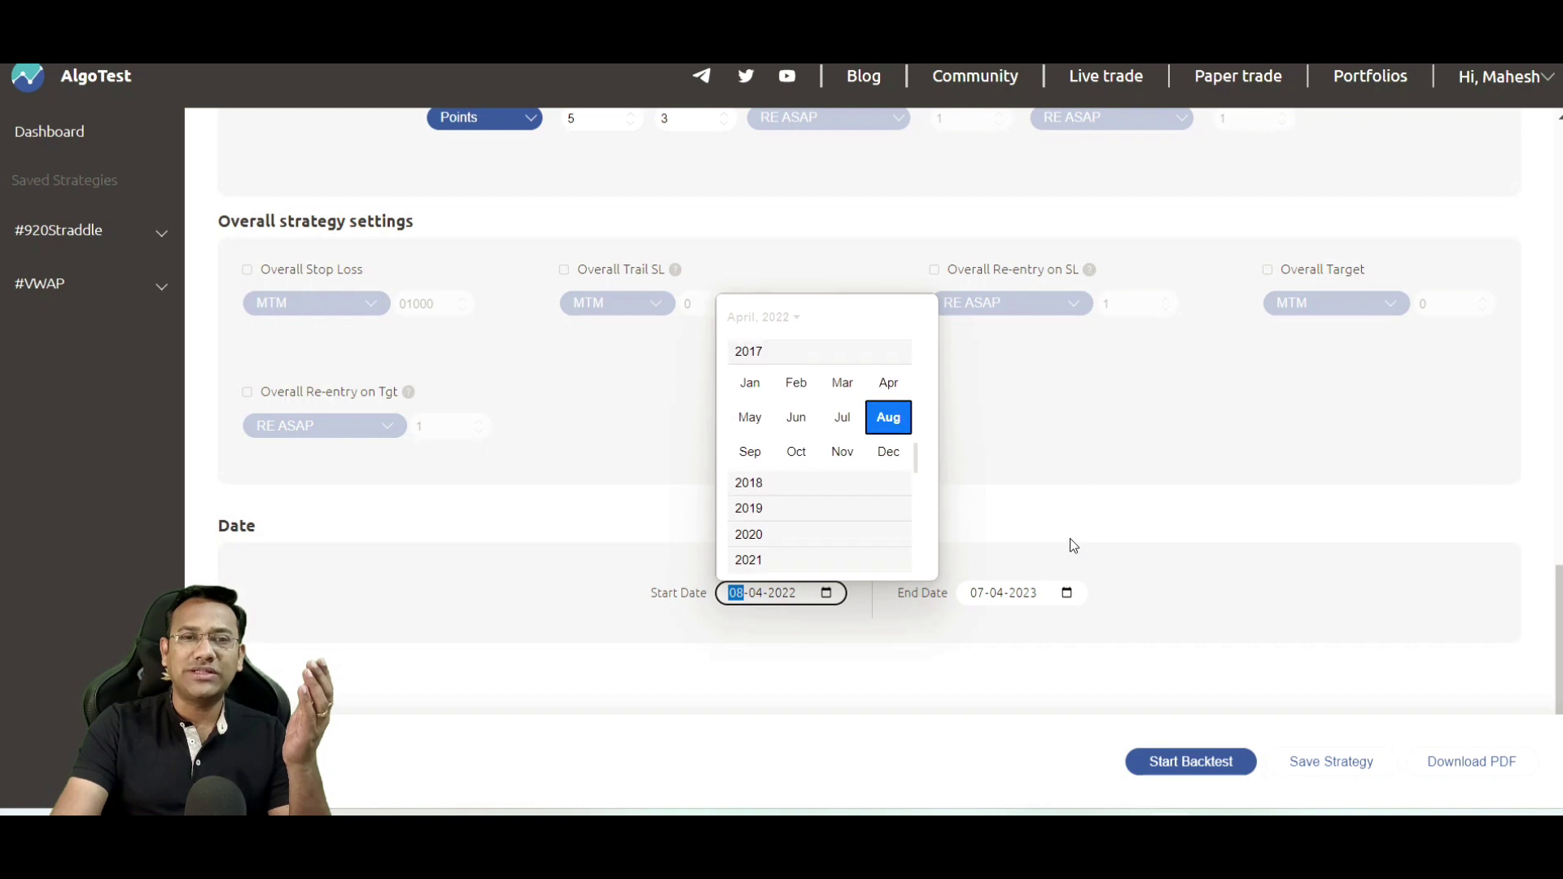
click(750, 383)
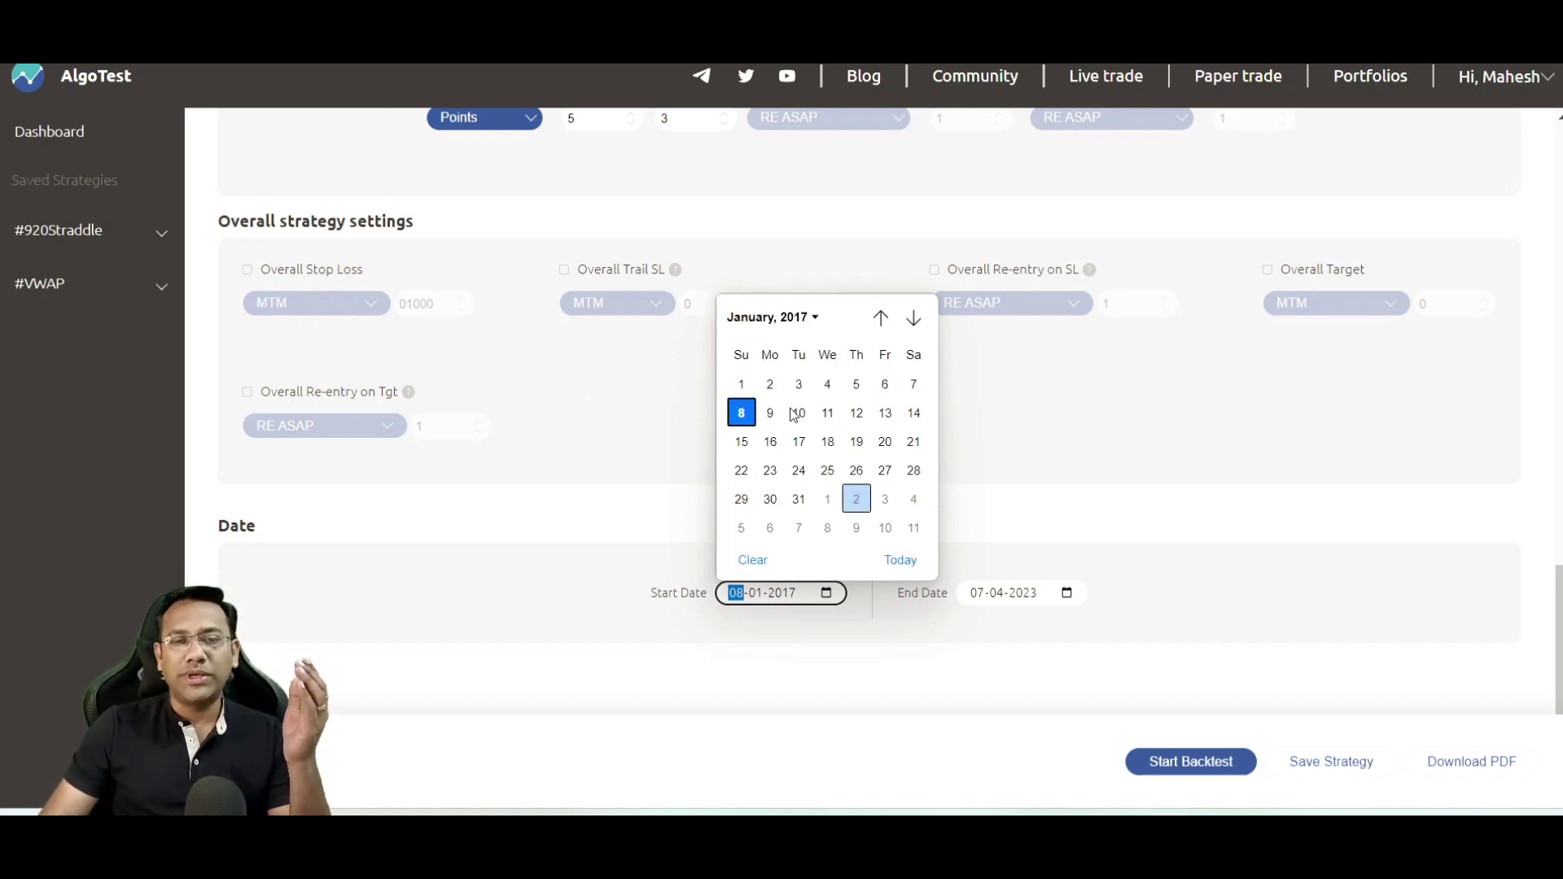
click(739, 384)
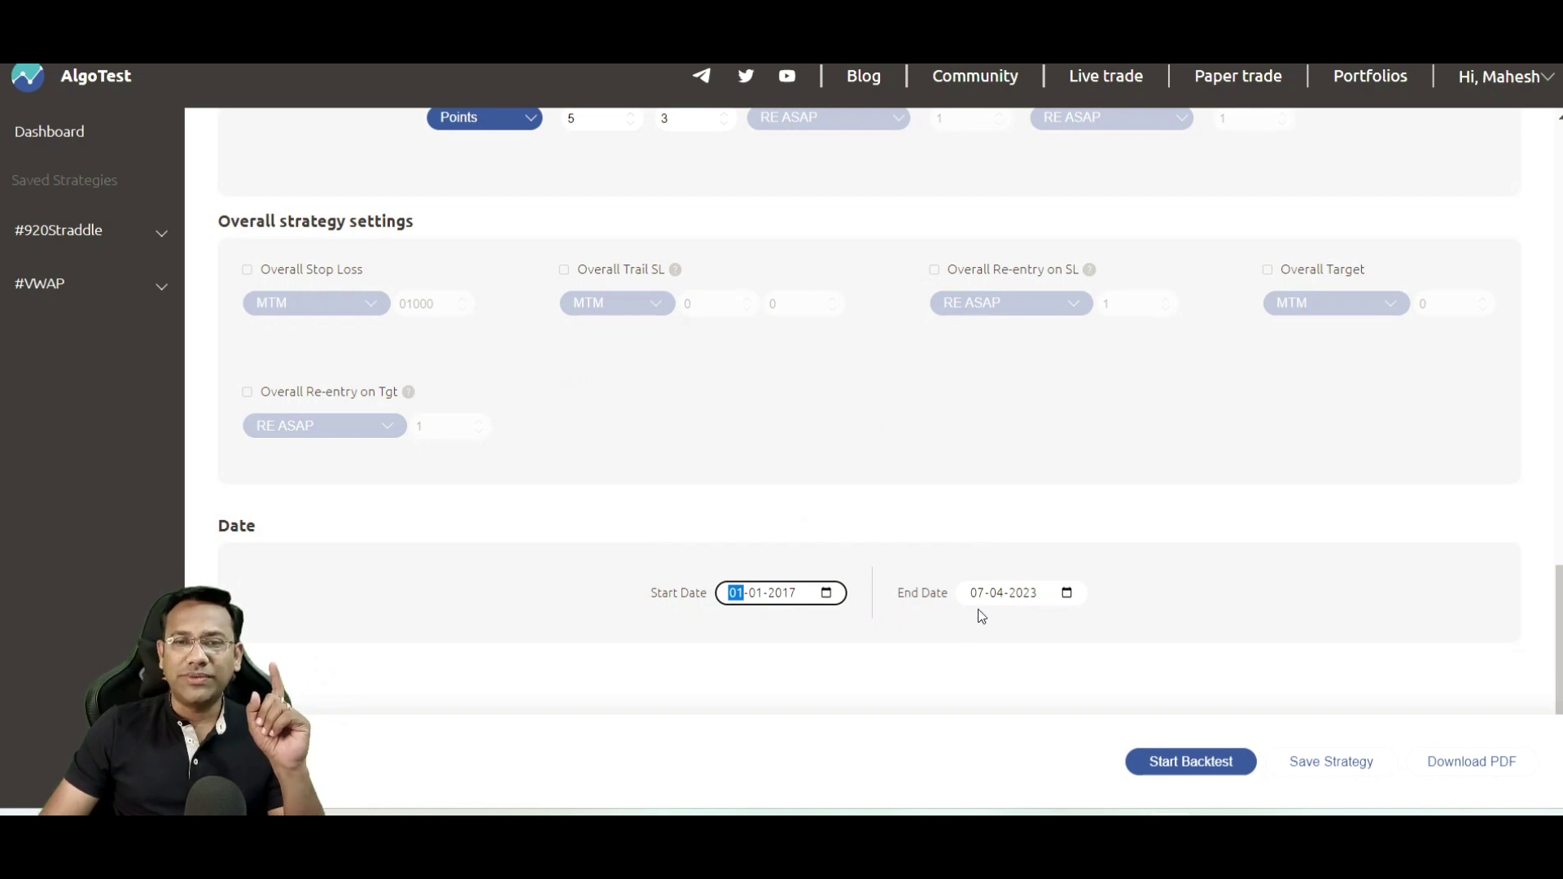
click(1204, 764)
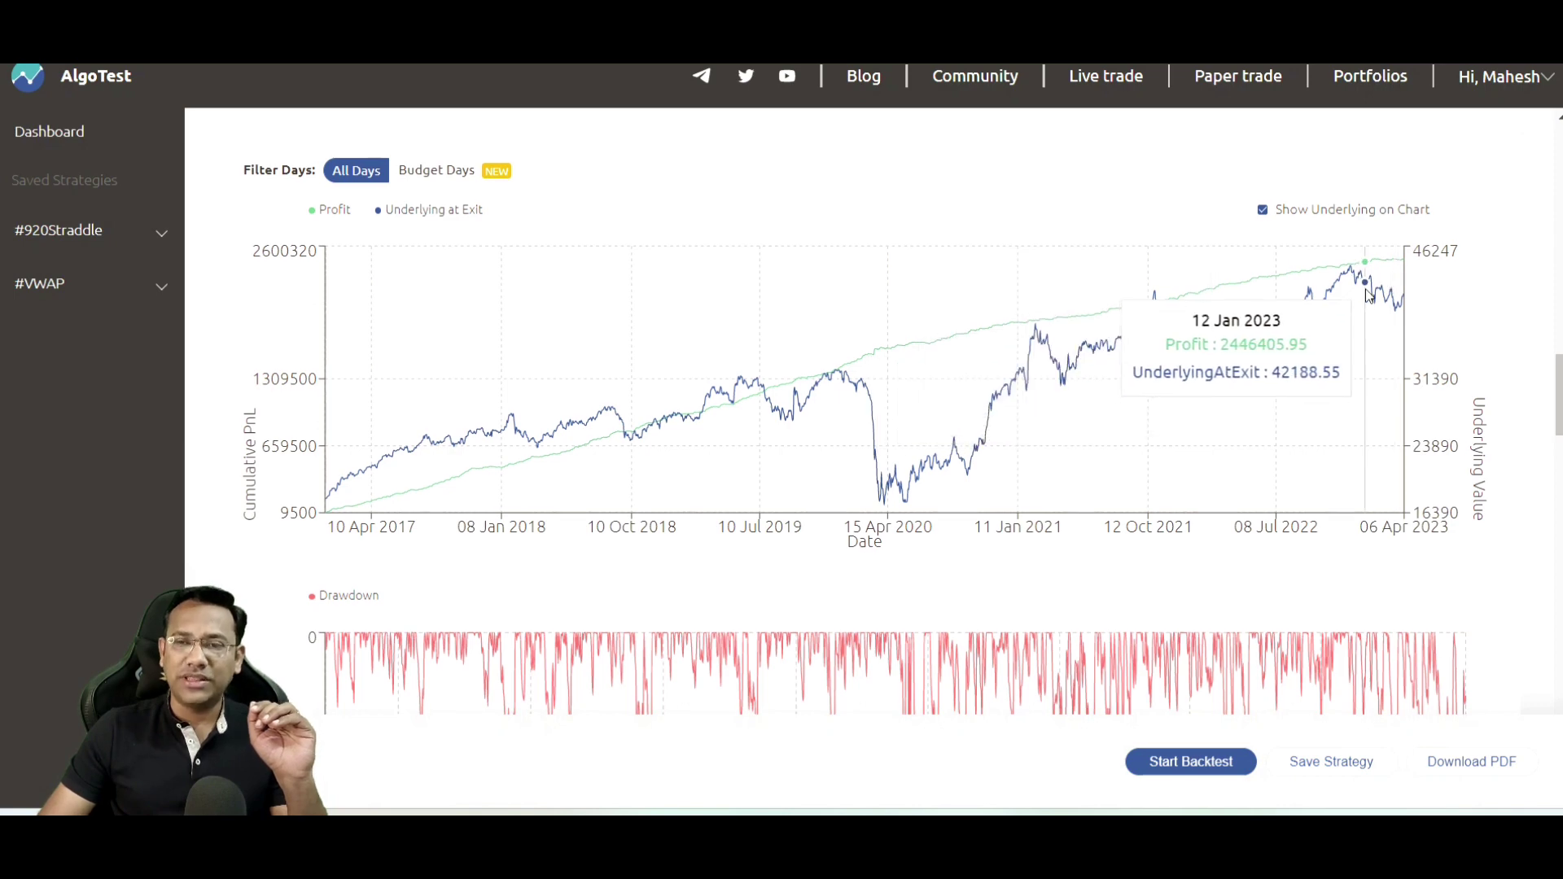
Examine the backtest's cumulative PnL and drawdown charts and the year-by-month profit table with its maximum drawdowns.
scroll(1360, 309, down, 1)
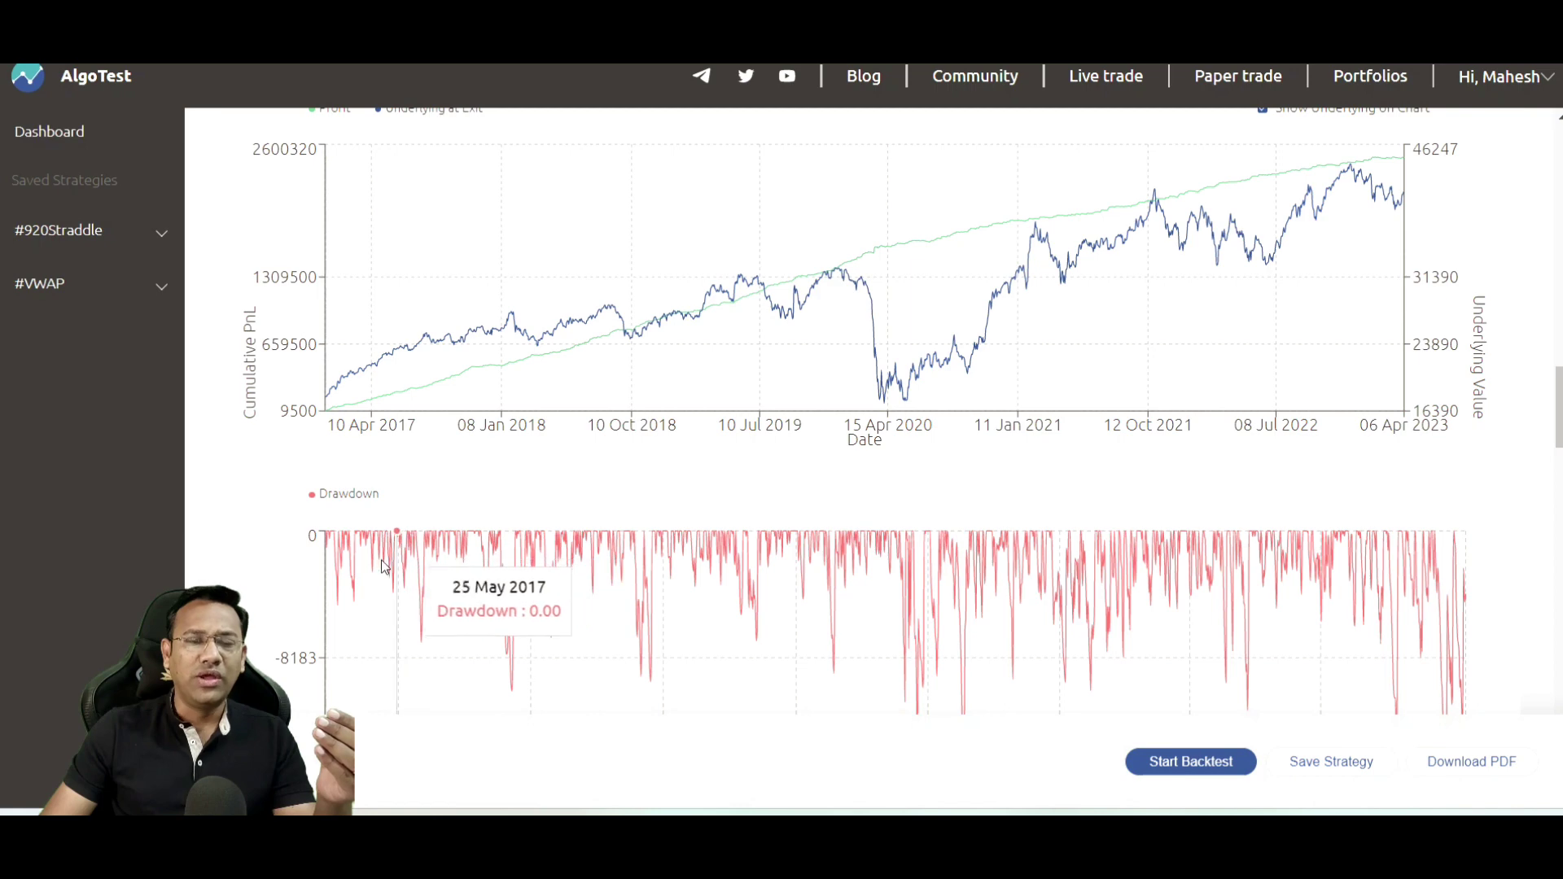
scroll(470, 601, down, 3)
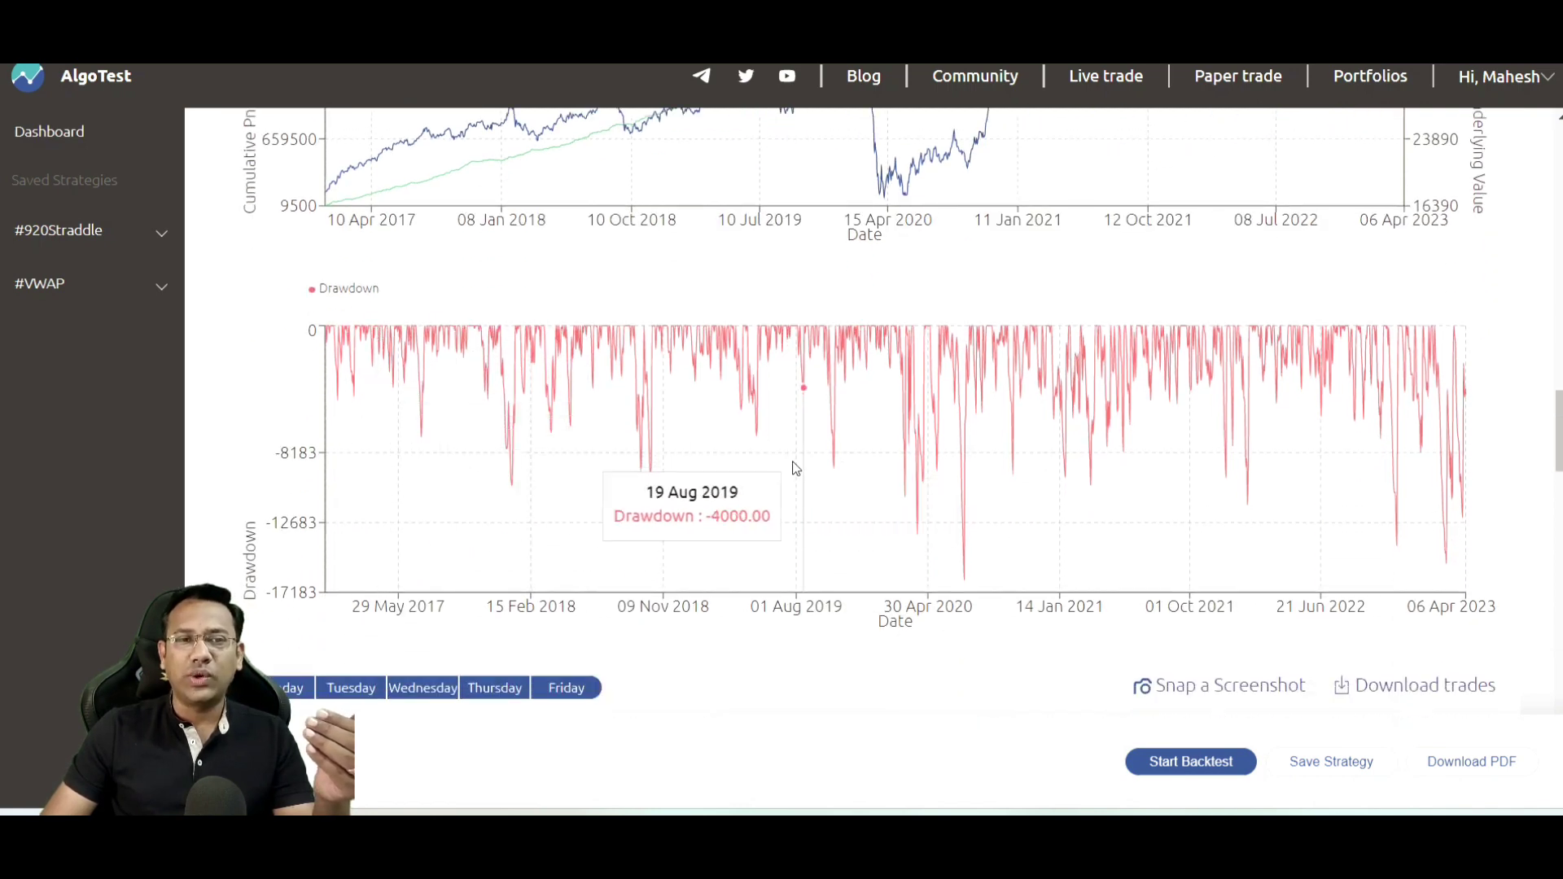
scroll(651, 433, up, 2)
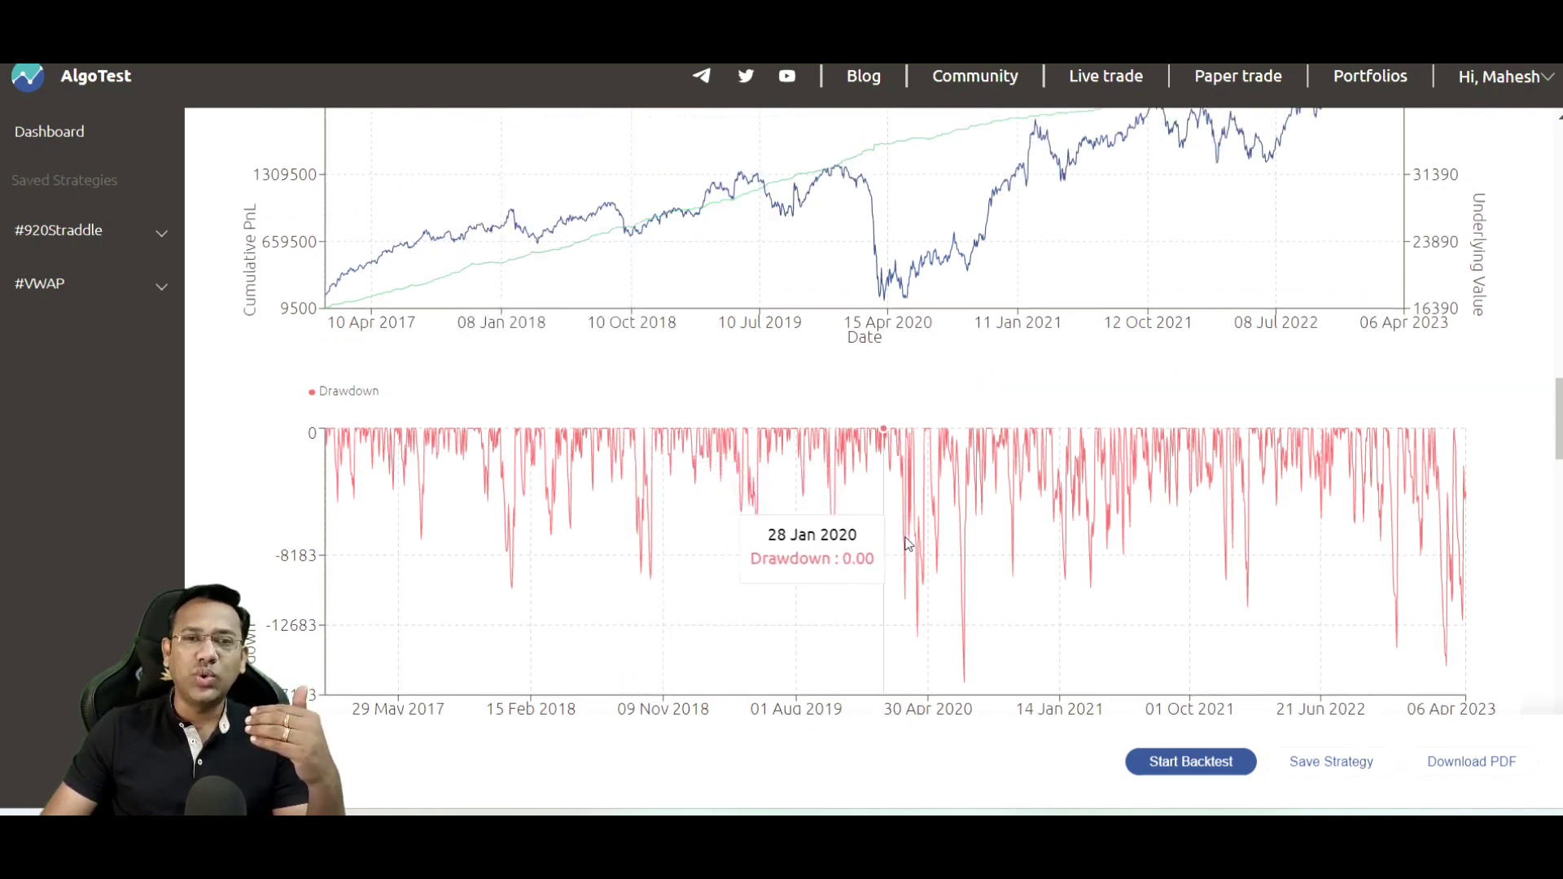
scroll(936, 570, down, 2)
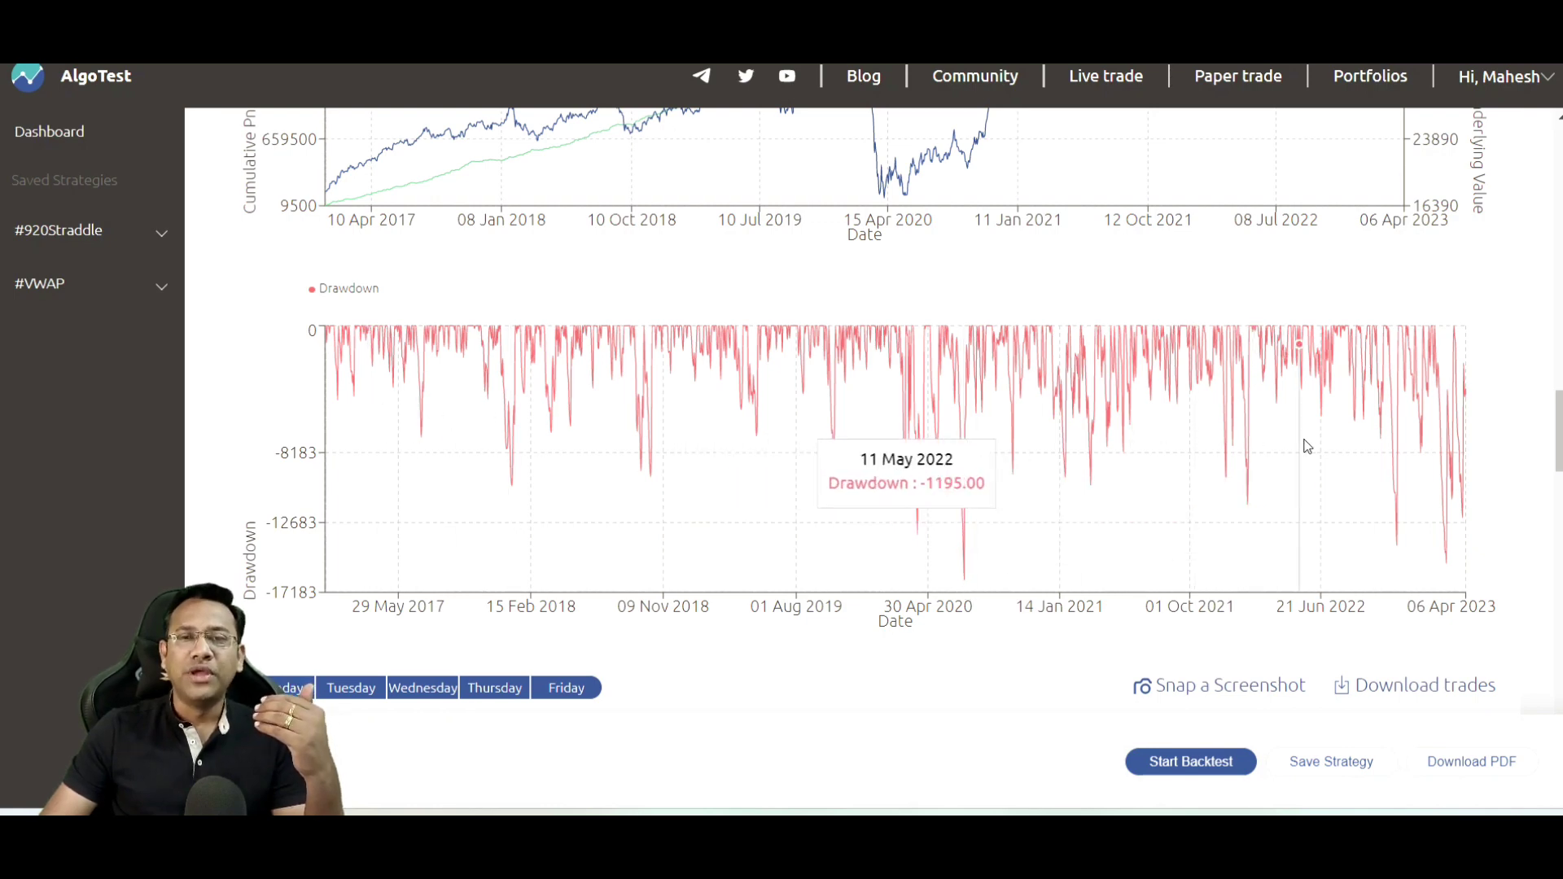
scroll(1292, 456, down, 6)
scroll(1282, 475, down, 2)
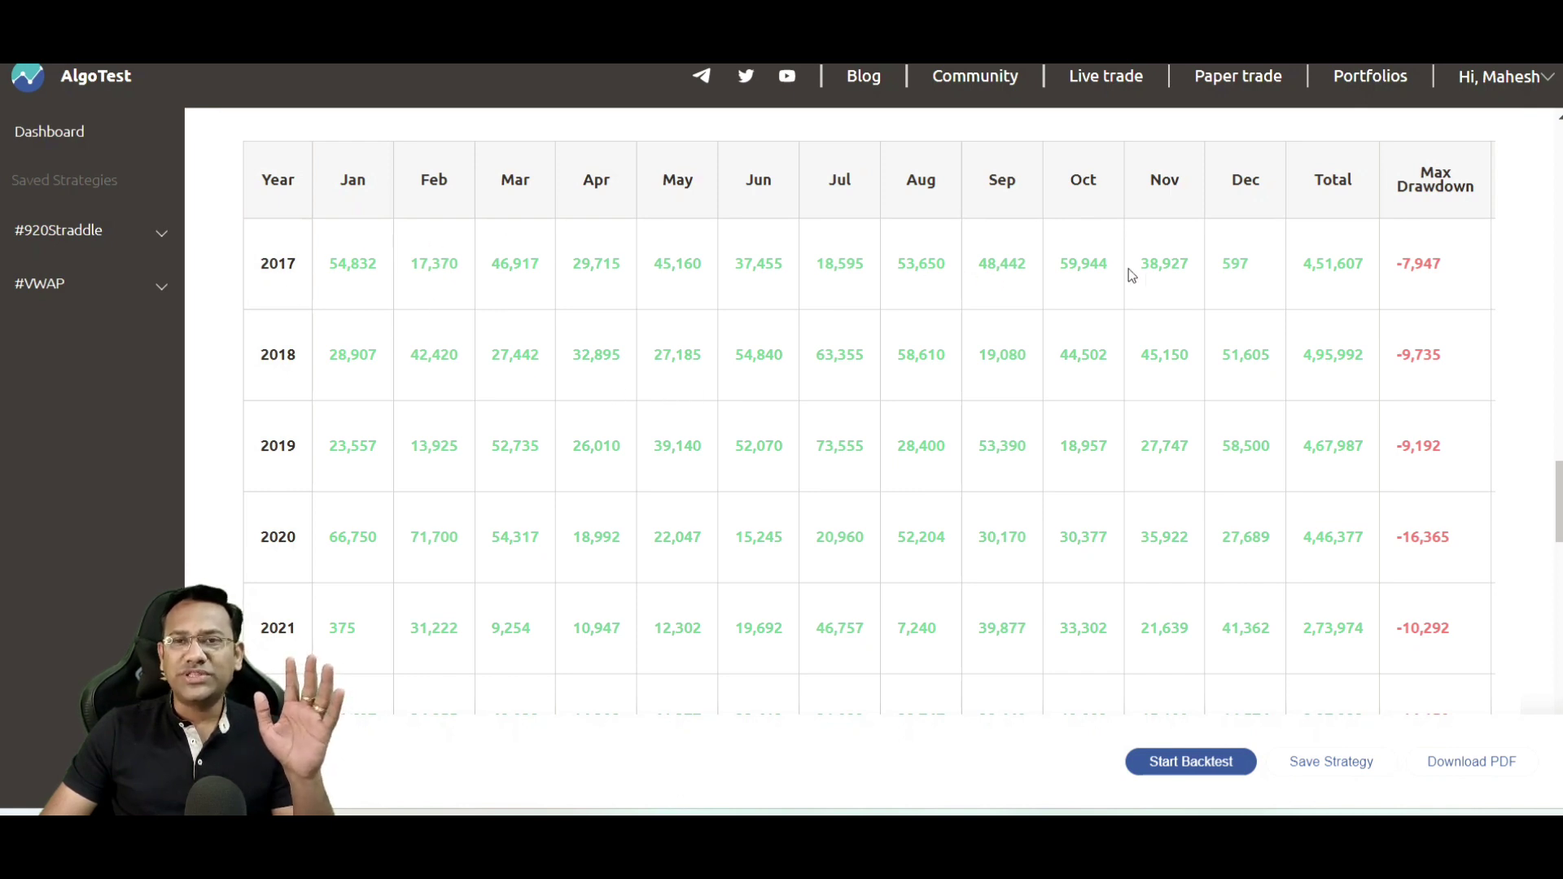
scroll(616, 384, down, 3)
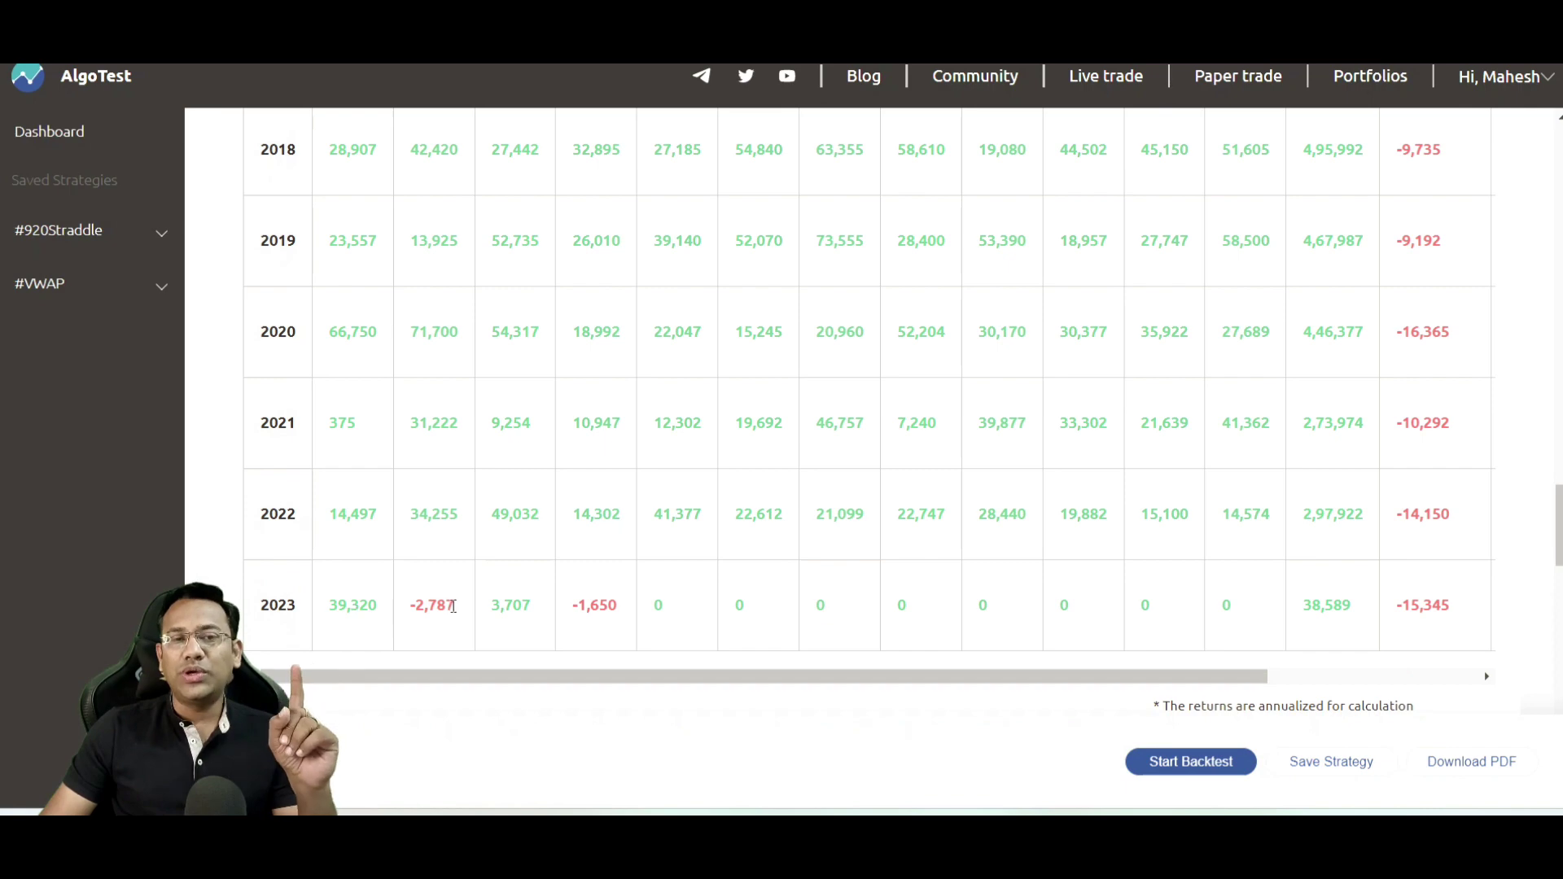
scroll(448, 615, up, 1)
scroll(439, 578, up, 2)
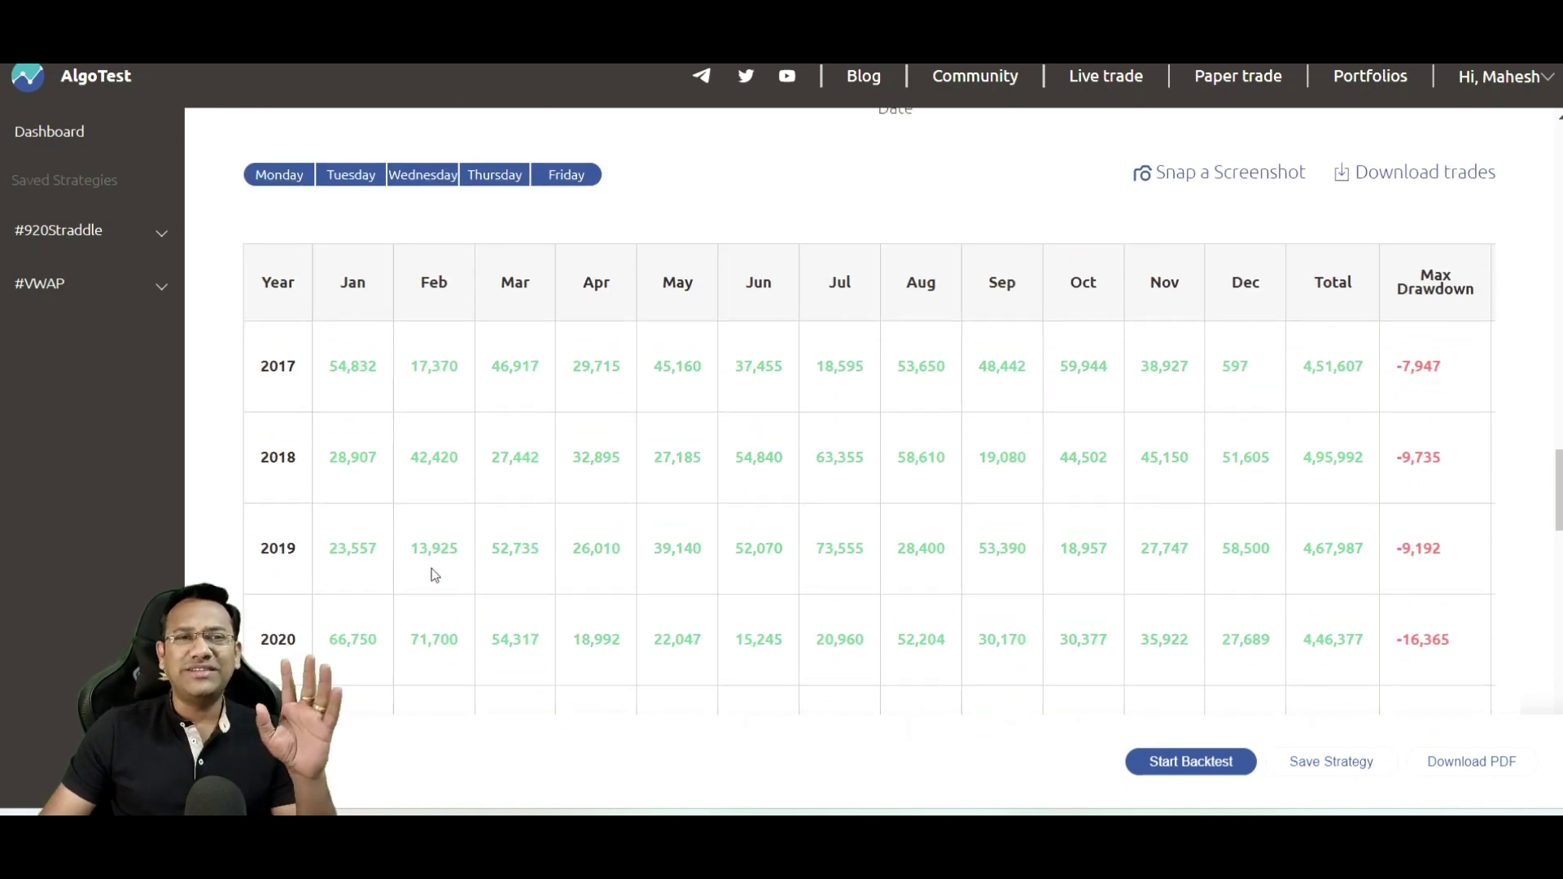